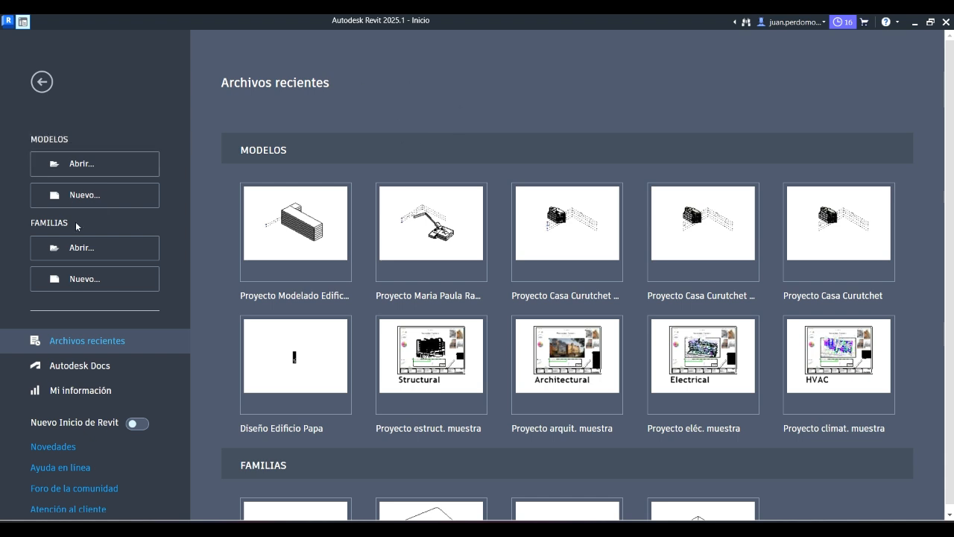
Examine the template options available for creating a new project.
{"action": "mouse_move", "coordinate": [313, 193]}
{"action": "left_click", "coordinate": [86, 195]}
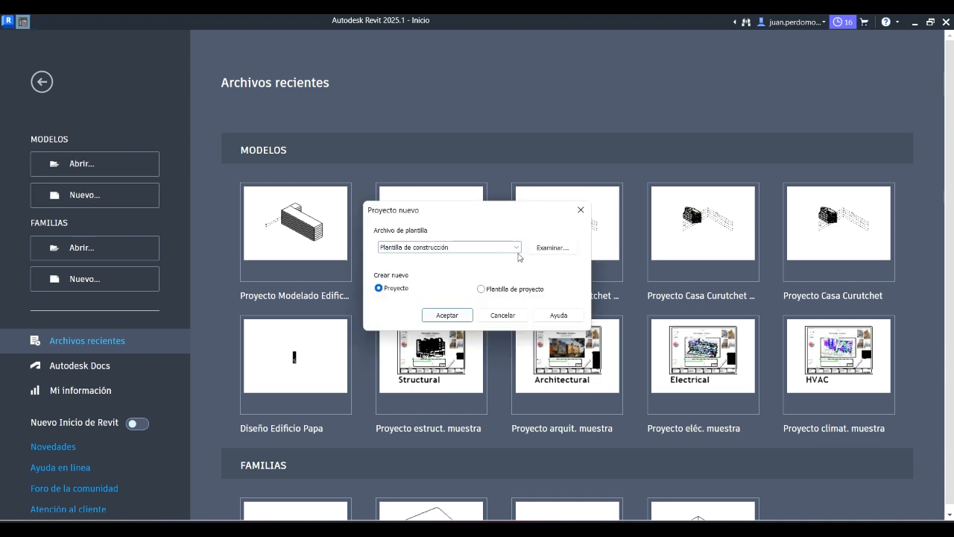
{"action": "left_click", "coordinate": [508, 248]}
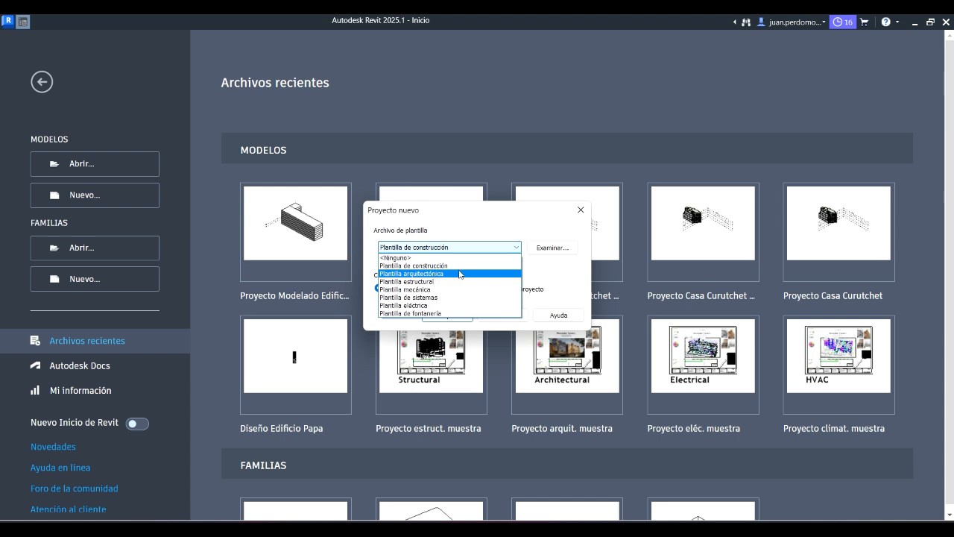
{"action": "left_click", "coordinate": [517, 248]}
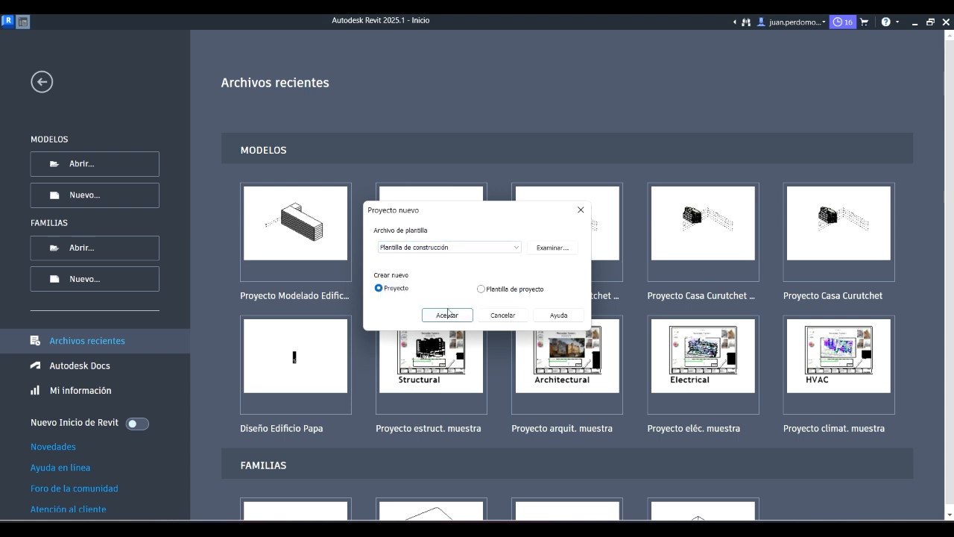
{"action": "left_click", "coordinate": [451, 315]}
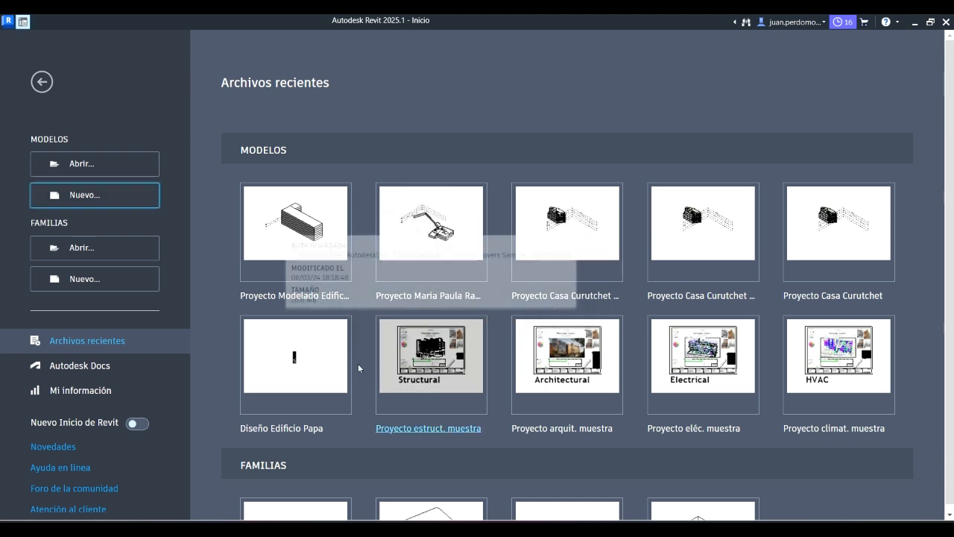
Open the recent Casa Curutchet project and inspect the 3D model's front facade, side walls and roof.
{"action": "left_click", "coordinate": [498, 244]}
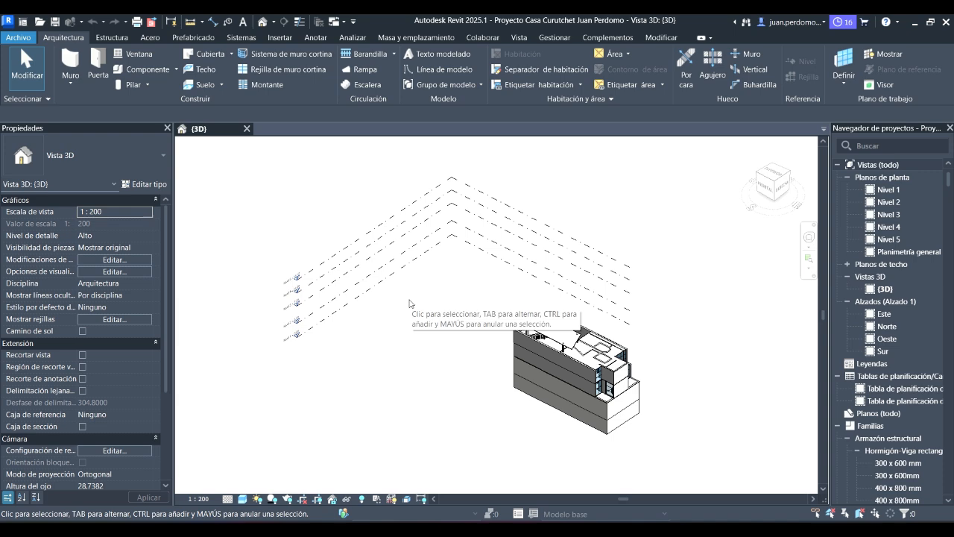
{"action": "scroll", "coordinate": [514, 291], "scroll_direction": "down", "scroll_amount": 3}
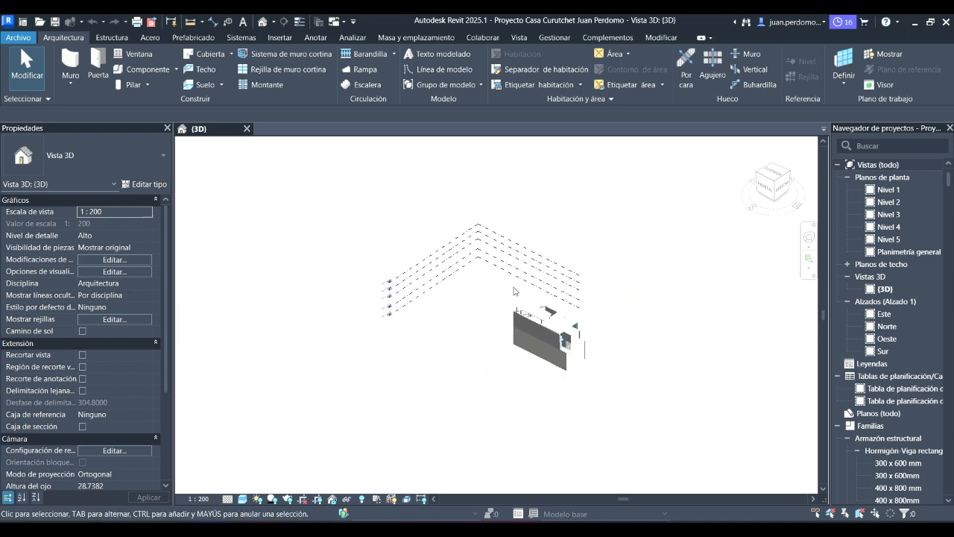
{"action": "scroll", "coordinate": [513, 291], "scroll_direction": "up", "scroll_amount": 3}
{"action": "middle_click_drag", "start_coordinate": [605, 348], "coordinate": [646, 319]}
{"action": "middle_click_drag", "start_coordinate": [560, 316], "coordinate": [426, 304], "text": "shift"}
{"action": "mouse_move", "coordinate": [530, 301]}
{"action": "middle_mouse_down", "text": "shift"}
{"action": "mouse_move", "coordinate": [470, 298]}
{"action": "mouse_move", "coordinate": [505, 277]}
{"action": "mouse_move", "coordinate": [531, 306]}
{"action": "middle_mouse_up", "text": "shift"}
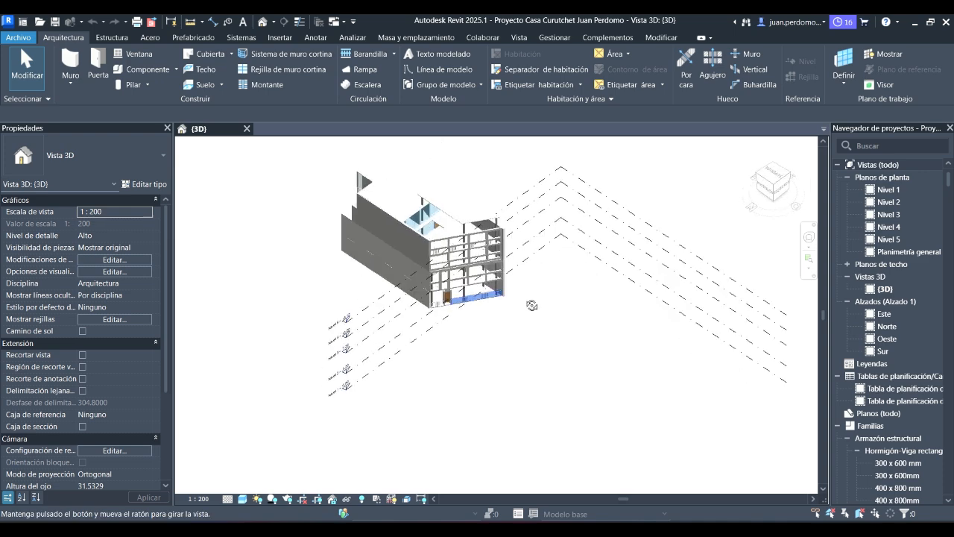
{"action": "scroll", "coordinate": [532, 305], "scroll_direction": "up", "scroll_amount": 5}
{"action": "scroll", "coordinate": [644, 319], "scroll_direction": "down", "scroll_amount": 3}
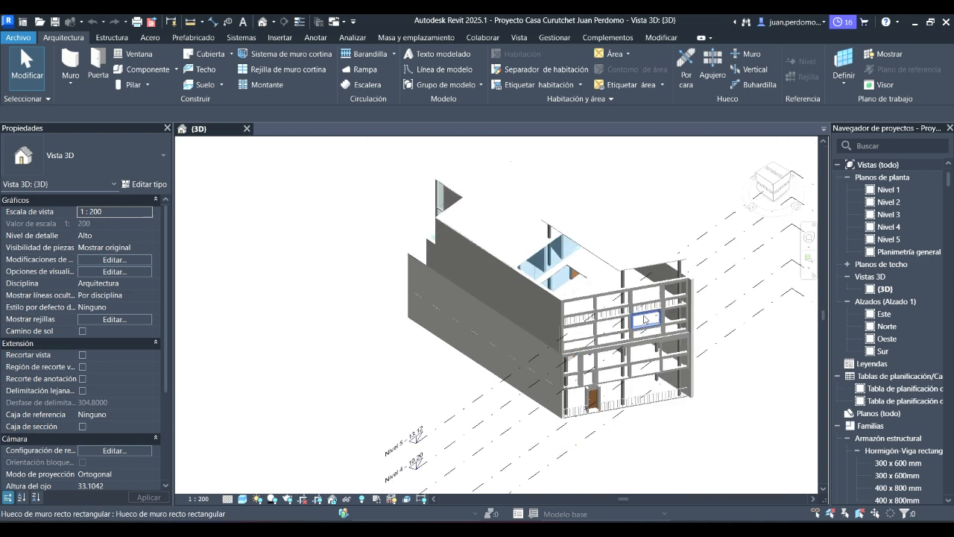
{"action": "scroll", "coordinate": [645, 319], "scroll_direction": "down", "scroll_amount": 2}
{"action": "middle_click_drag", "start_coordinate": [644, 319], "coordinate": [726, 349], "text": "shift"}
{"action": "middle_click_drag", "start_coordinate": [663, 352], "coordinate": [496, 362]}
{"action": "scroll", "coordinate": [396, 300], "scroll_direction": "up", "scroll_amount": 3}
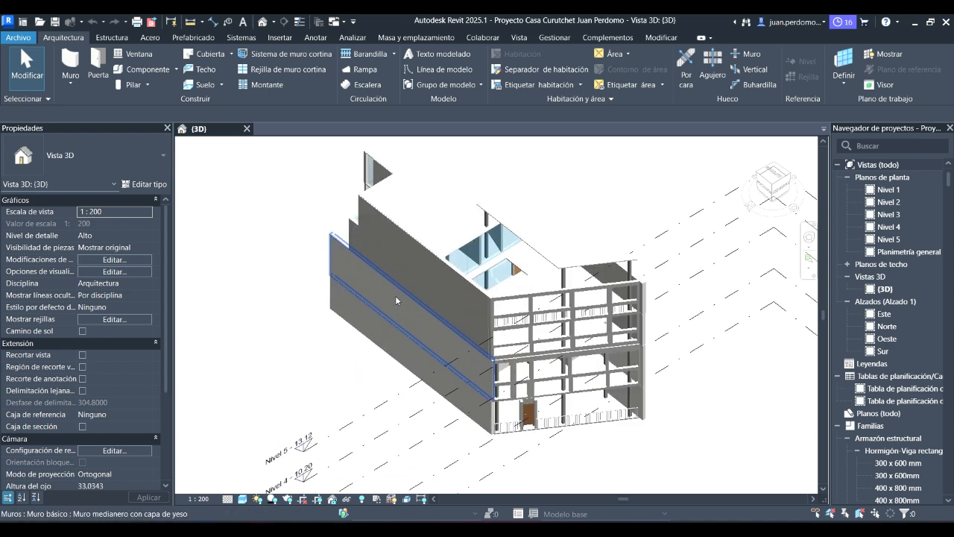
{"action": "middle_click_drag", "start_coordinate": [584, 290], "coordinate": [549, 345], "text": "shift"}
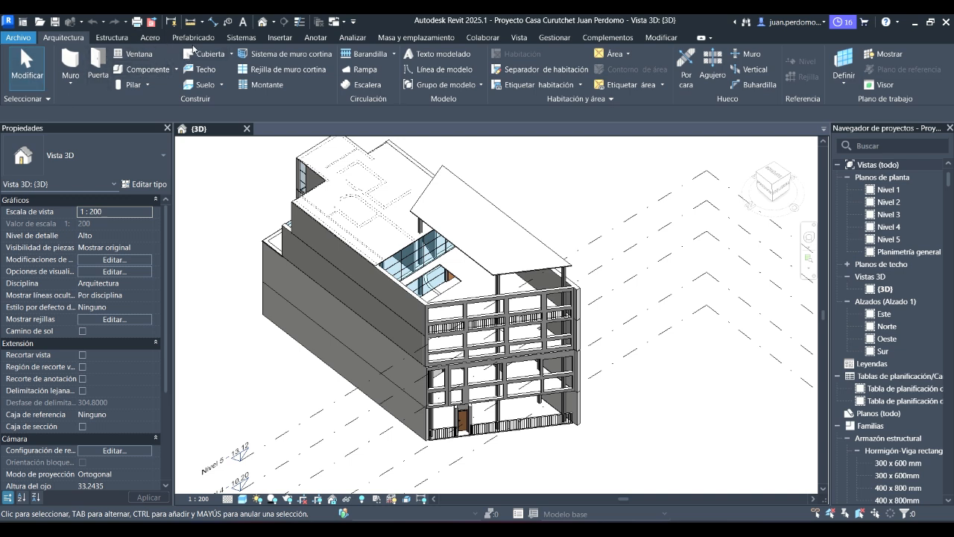
{"action": "left_click", "coordinate": [112, 40]}
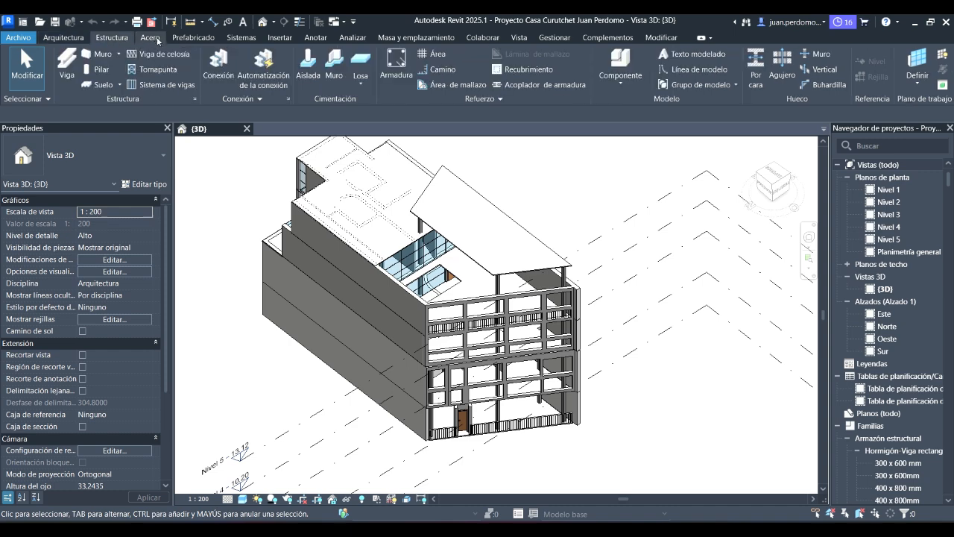
{"action": "left_click", "coordinate": [151, 38]}
{"action": "left_click", "coordinate": [193, 37]}
{"action": "left_click", "coordinate": [240, 37]}
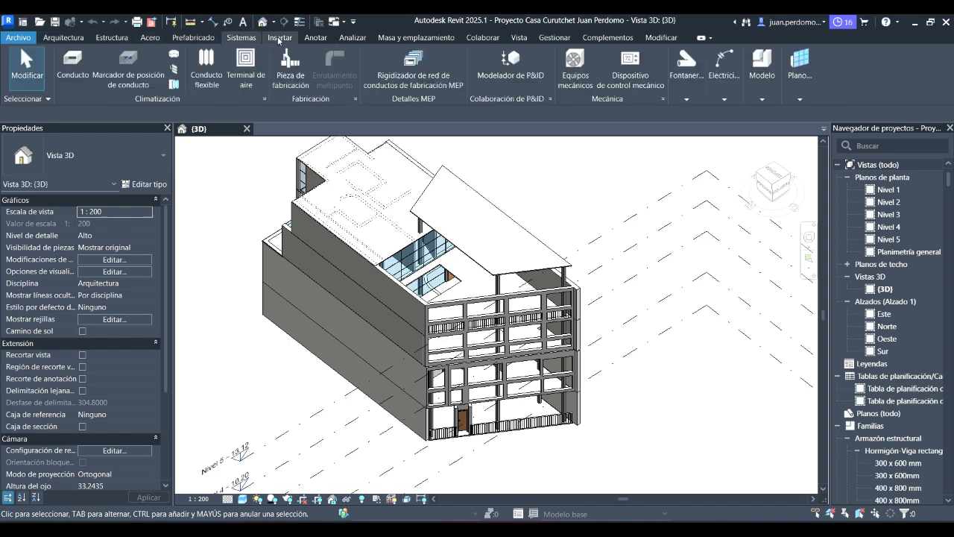
{"action": "left_click", "coordinate": [63, 37]}
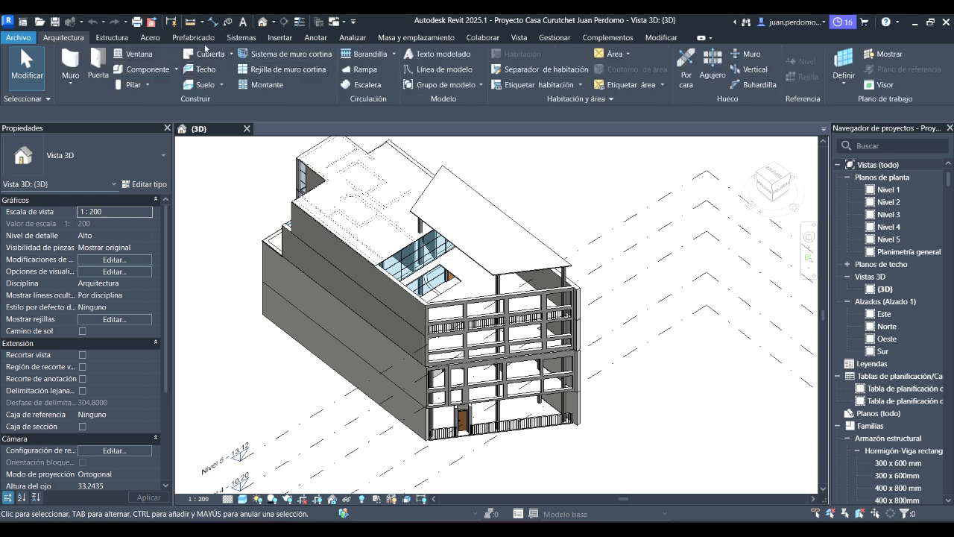
{"action": "scroll", "coordinate": [367, 262], "scroll_direction": "down", "scroll_amount": 2}
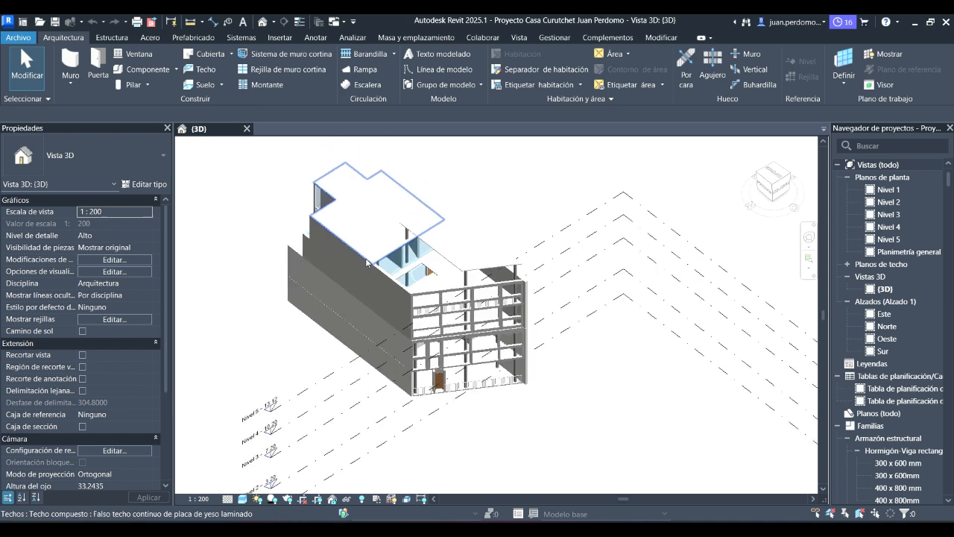
{"action": "scroll", "coordinate": [367, 262], "scroll_direction": "up", "scroll_amount": 1}
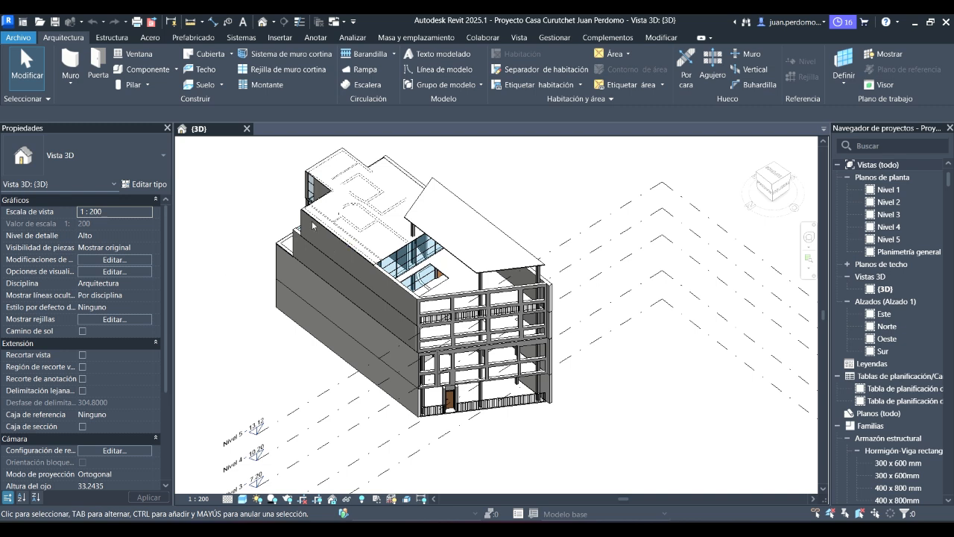
{"action": "left_click", "coordinate": [282, 39]}
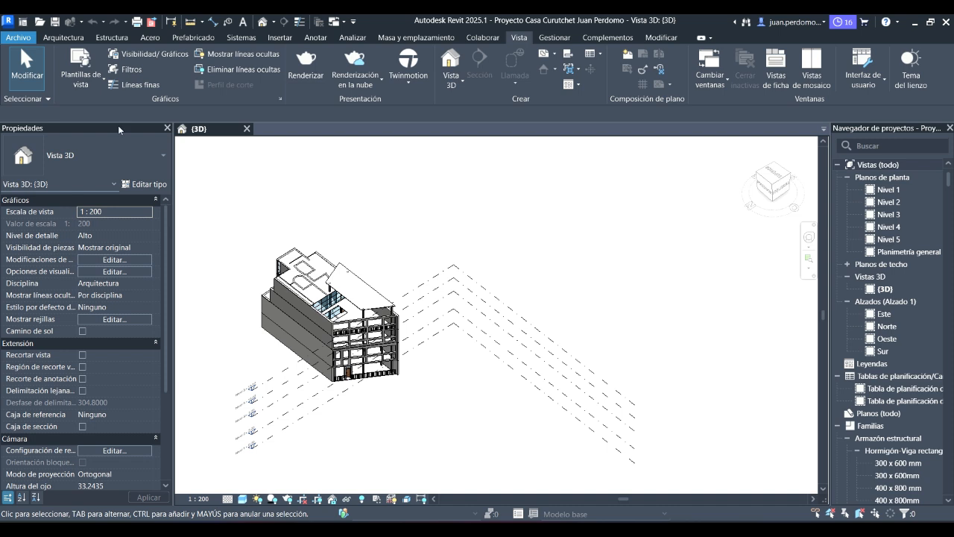
{"action": "left_click", "coordinate": [56, 39]}
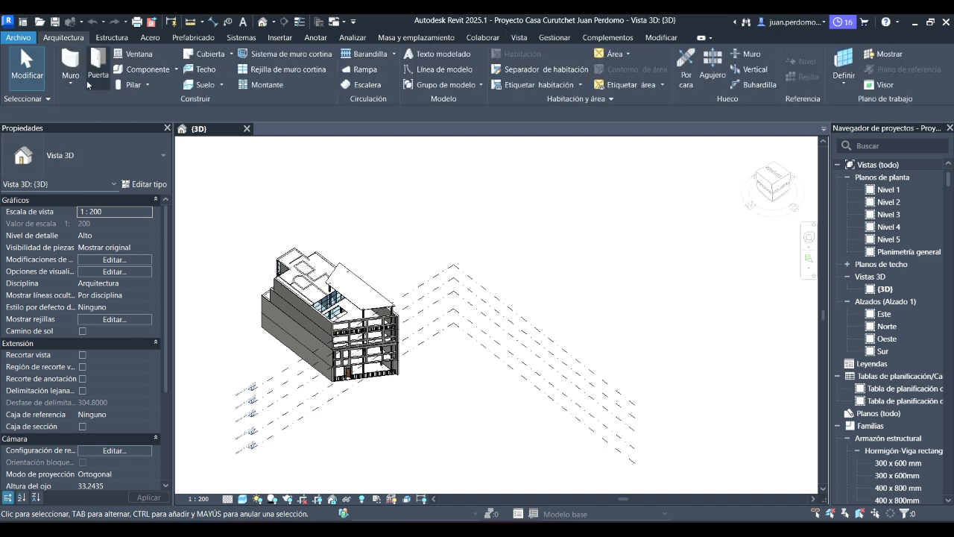
{"action": "left_click", "coordinate": [111, 38]}
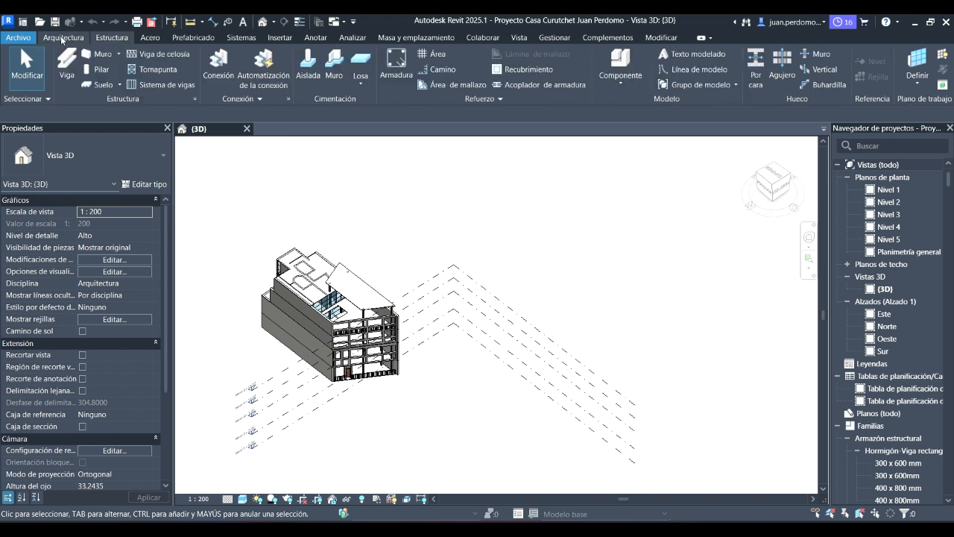
{"action": "left_click", "coordinate": [241, 37]}
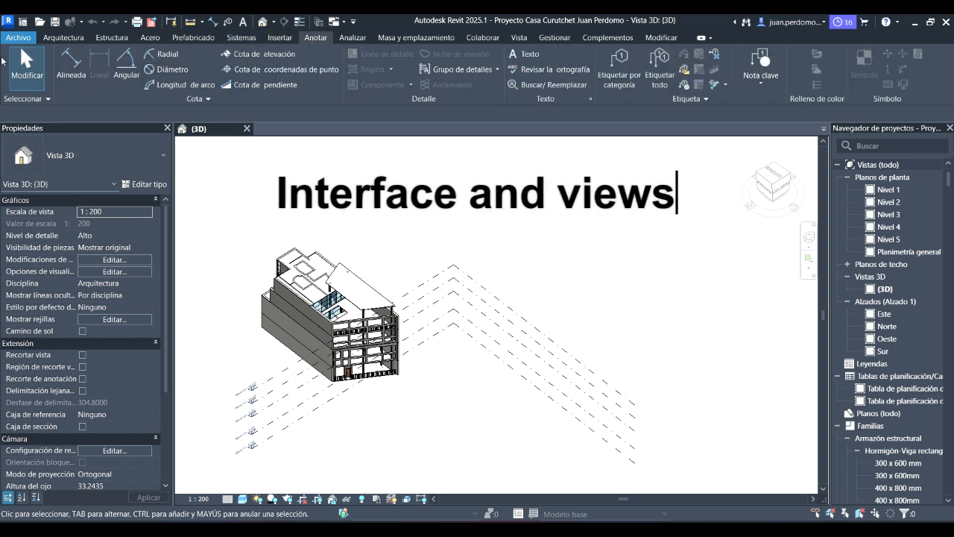
{"action": "left_click", "coordinate": [63, 37]}
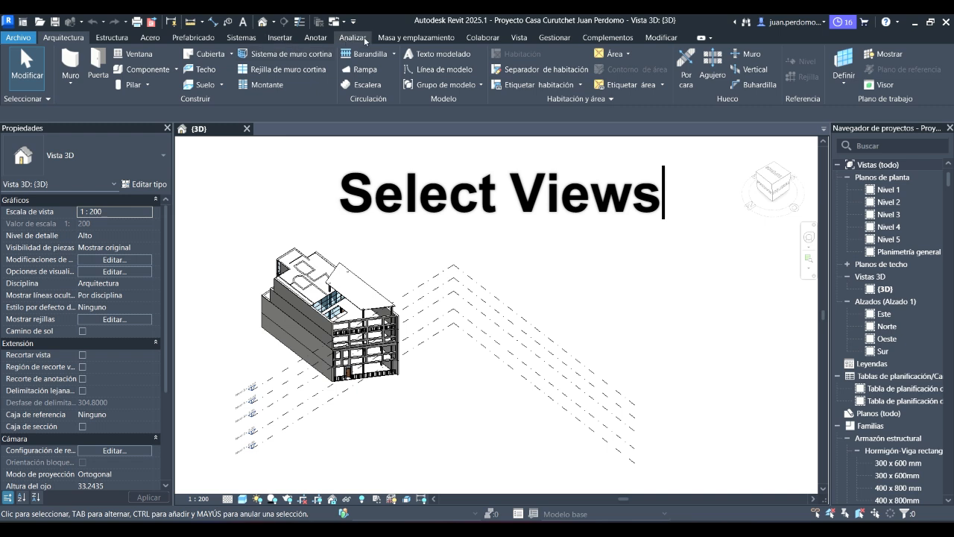
{"action": "left_click", "coordinate": [564, 38]}
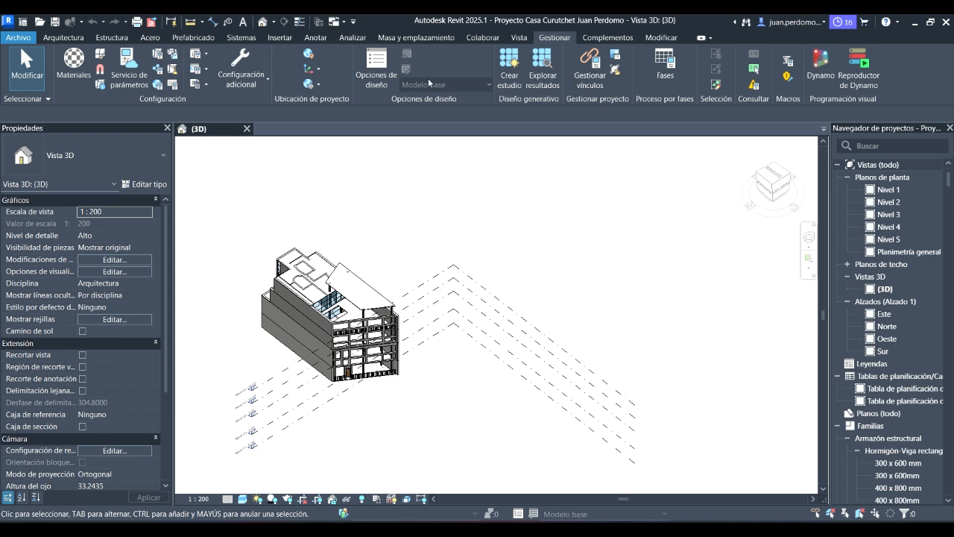
{"action": "left_click", "coordinate": [382, 38]}
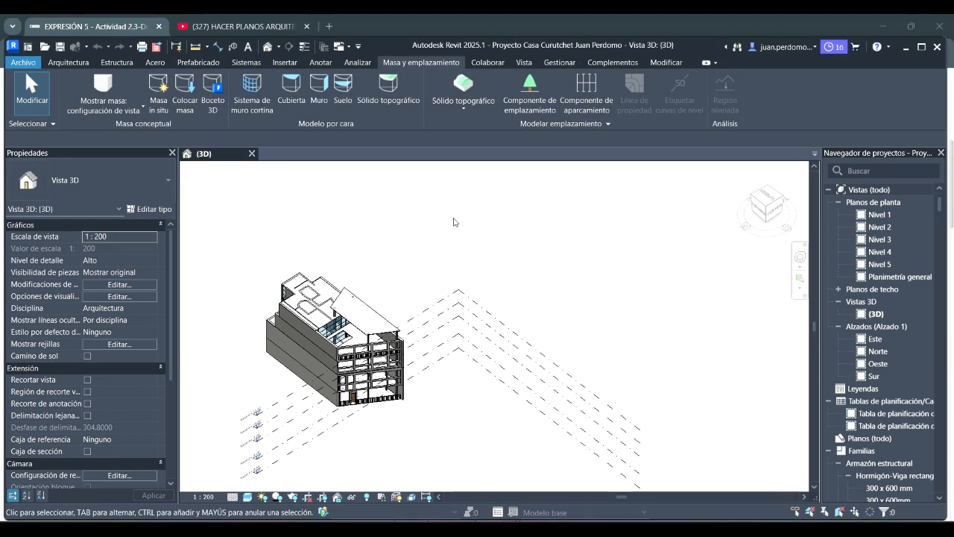
Check which levels are available for a new floor plan view.
{"action": "left_click", "coordinate": [516, 68]}
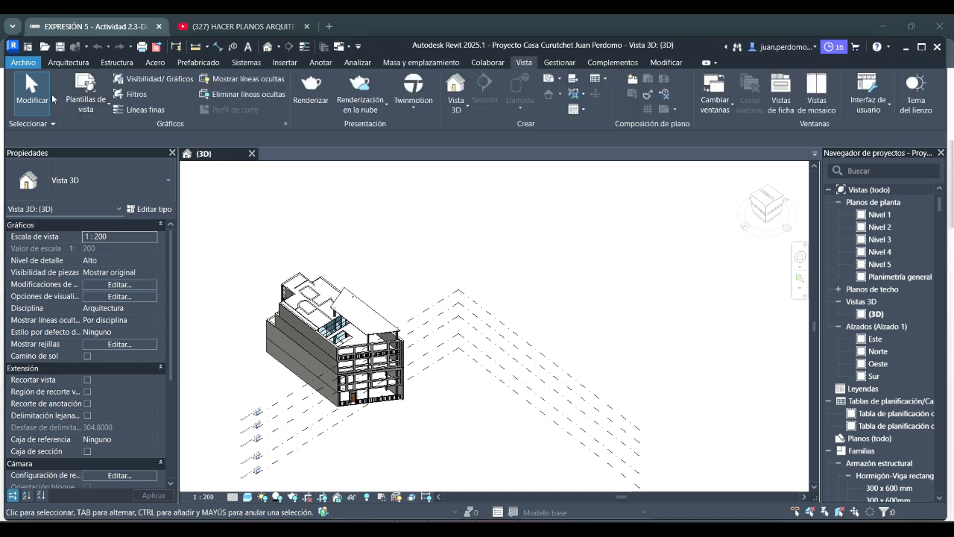
{"action": "left_click", "coordinate": [560, 80]}
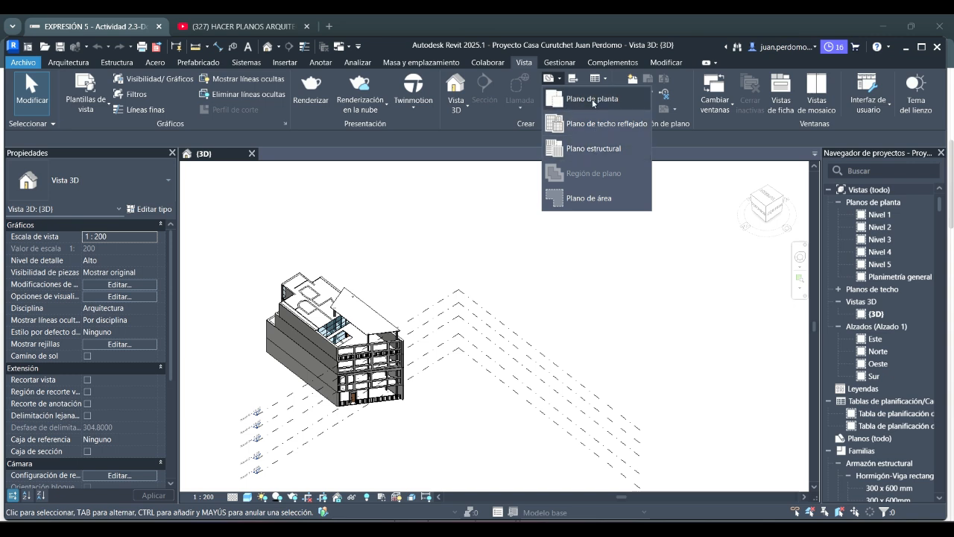
{"action": "left_click", "coordinate": [577, 95]}
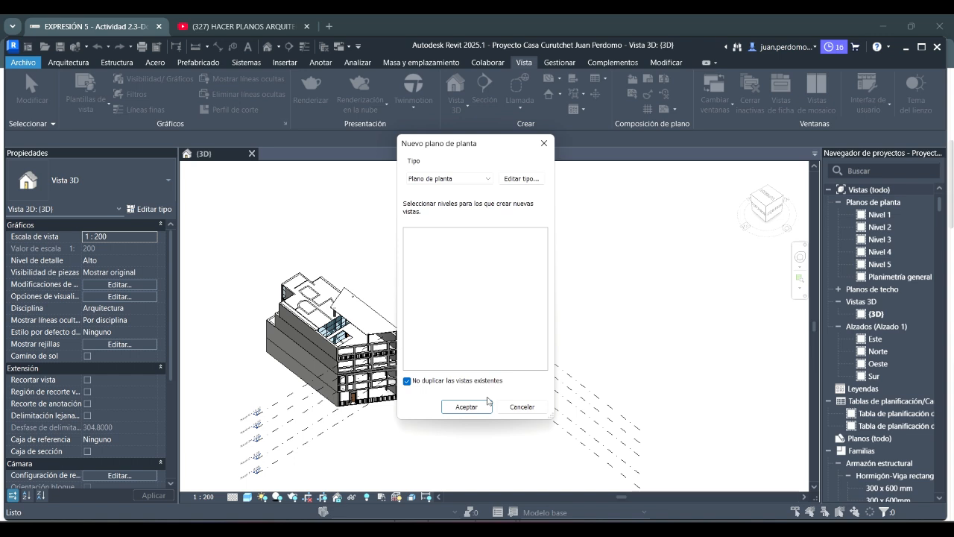
{"action": "left_click", "coordinate": [488, 403]}
Open the floor plan views Nivel 1, Nivel 2, Nivel 3, Nivel 4 and Nivel 5 to examine each storey's layout.
{"action": "left_click", "coordinate": [857, 216]}
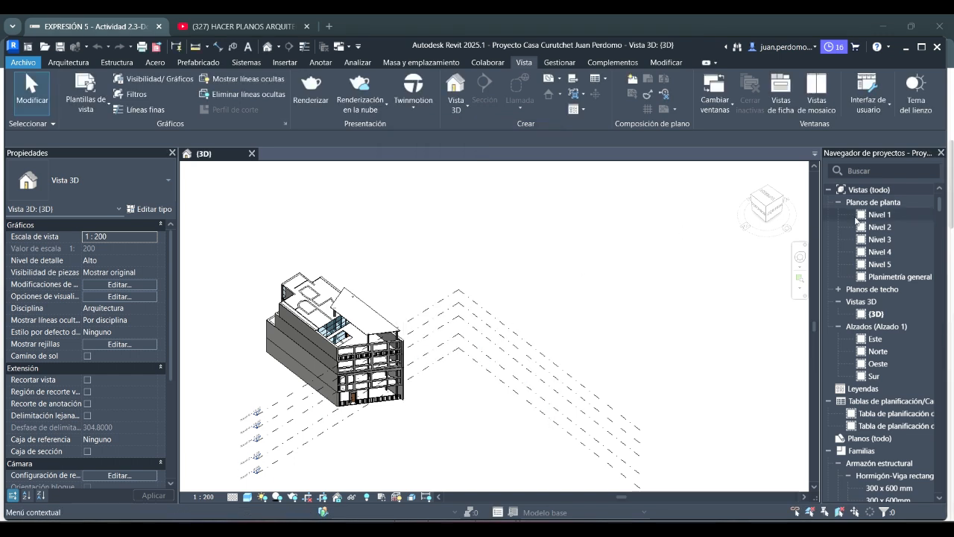
{"action": "double_click", "coordinate": [874, 219]}
{"action": "scroll", "coordinate": [408, 296], "scroll_direction": "up", "scroll_amount": 7}
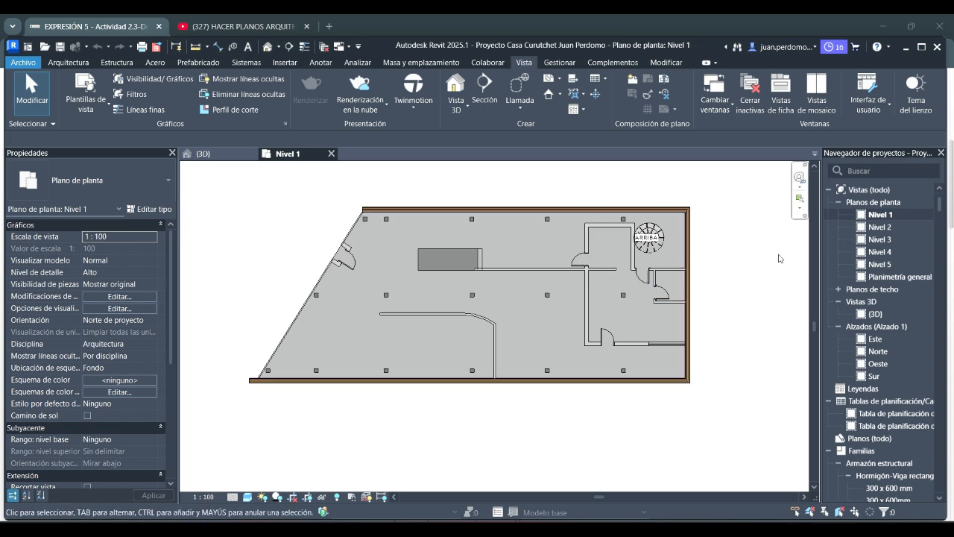
{"action": "left_click", "coordinate": [878, 227]}
{"action": "scroll", "coordinate": [616, 274], "scroll_direction": "up", "scroll_amount": 2}
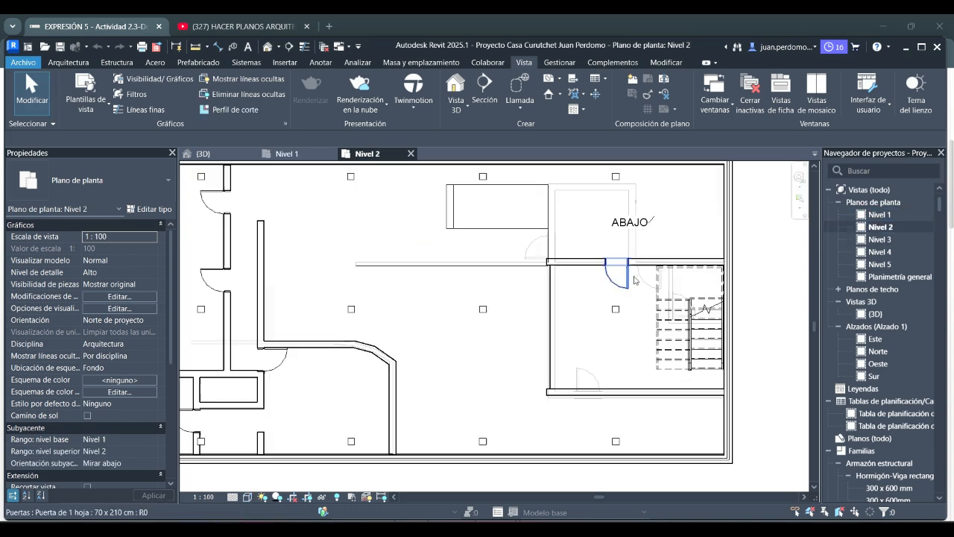
{"action": "scroll", "coordinate": [634, 280], "scroll_direction": "down", "scroll_amount": 1}
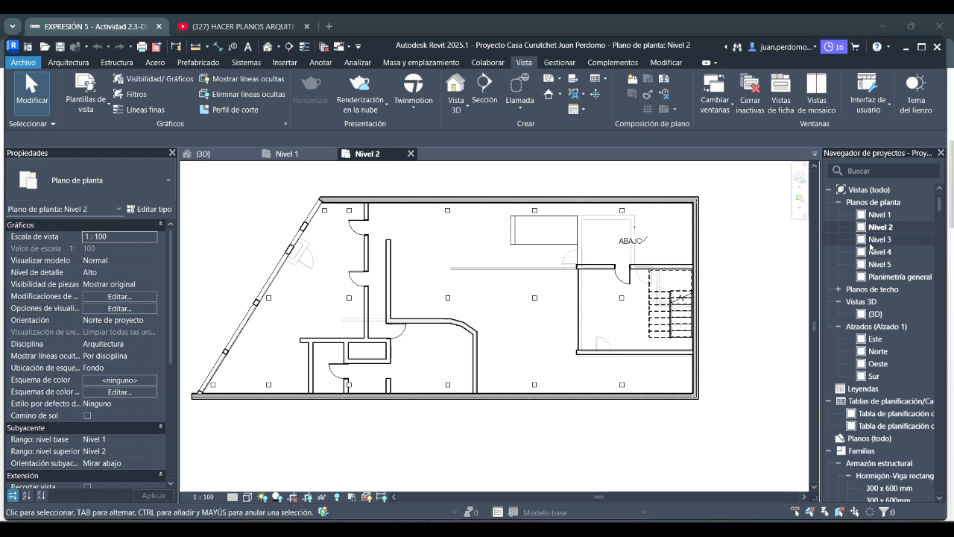
{"action": "left_click", "coordinate": [870, 242]}
{"action": "double_click", "coordinate": [870, 240]}
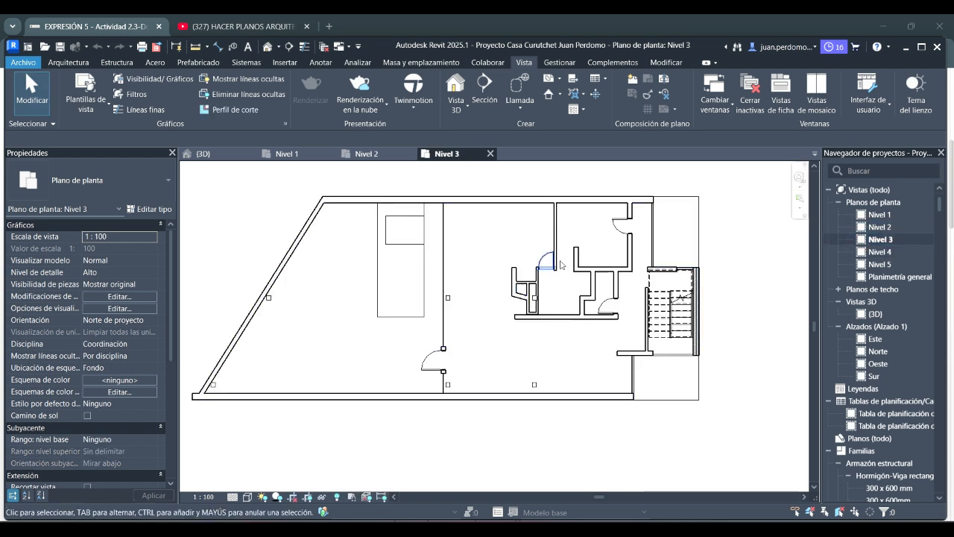
{"action": "double_click", "coordinate": [890, 255]}
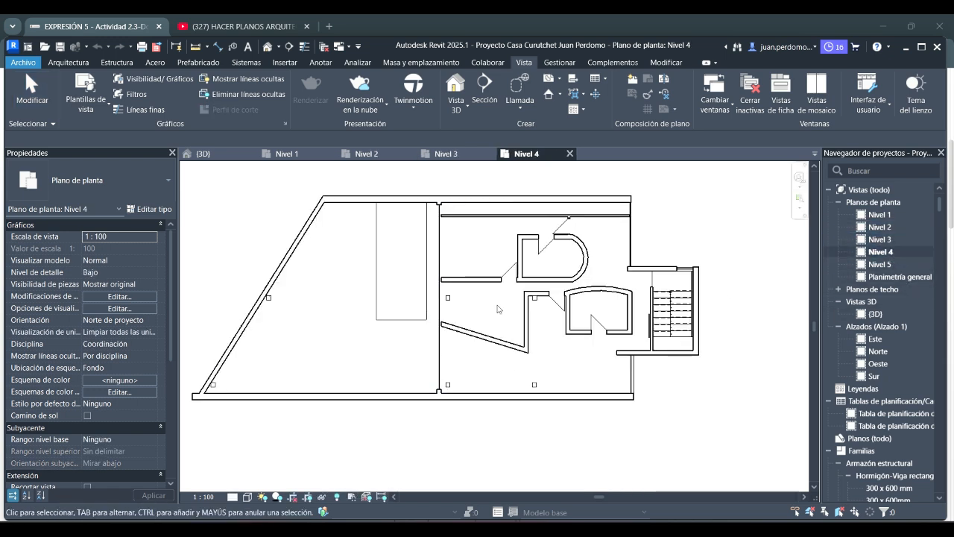
{"action": "double_click", "coordinate": [878, 266]}
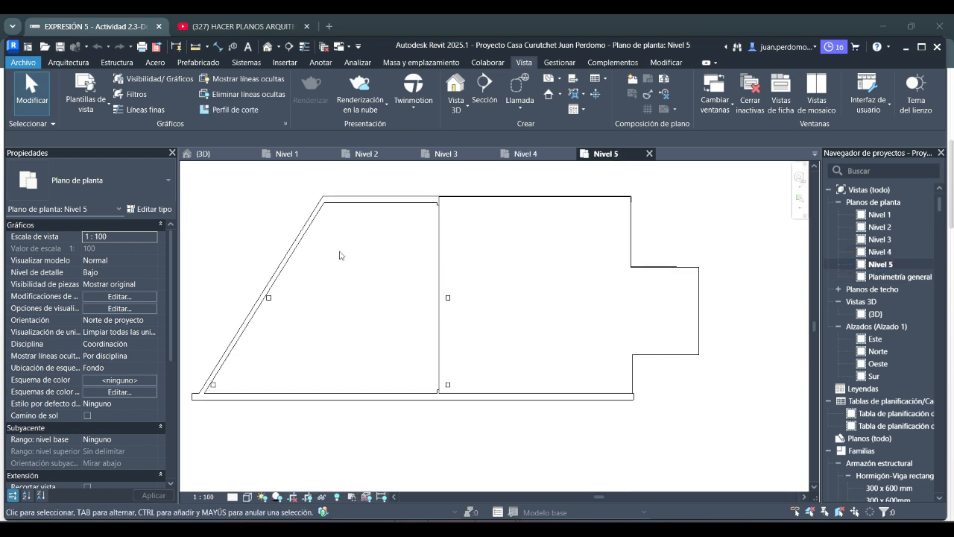
Return to the 3D view of the house and bring up the architecture tools.
{"action": "left_click", "coordinate": [246, 154]}
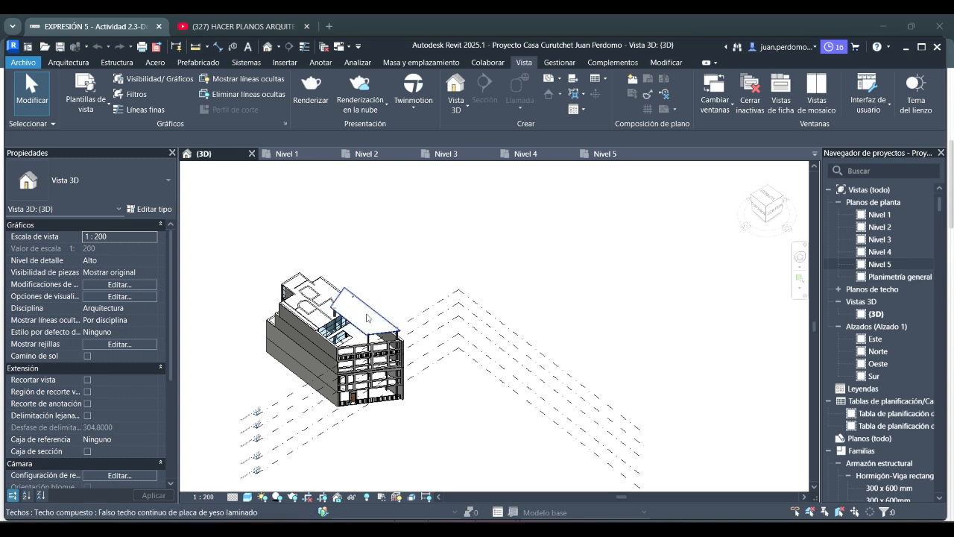
{"action": "scroll", "coordinate": [325, 360], "scroll_direction": "up", "scroll_amount": 3}
{"action": "scroll", "coordinate": [325, 361], "scroll_direction": "down", "scroll_amount": 2}
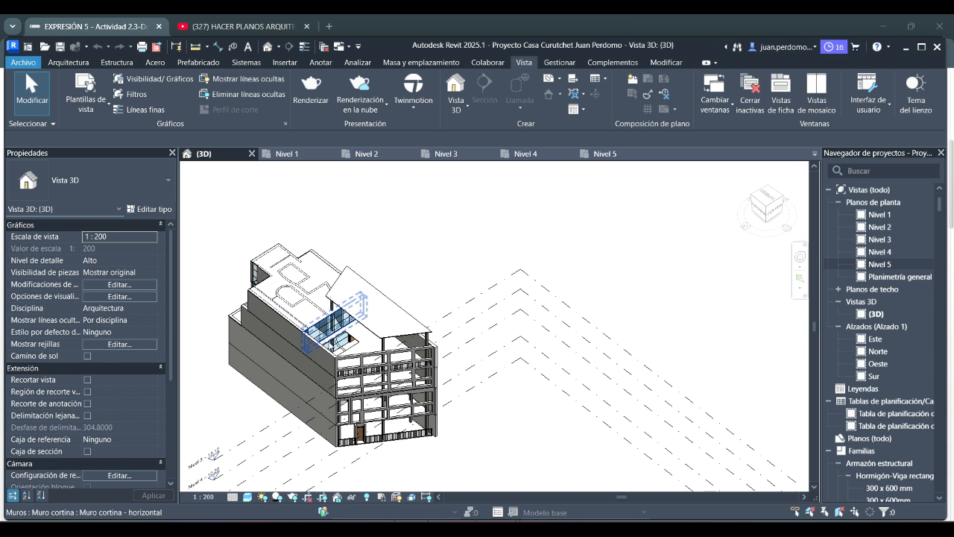
{"action": "left_click", "coordinate": [75, 64]}
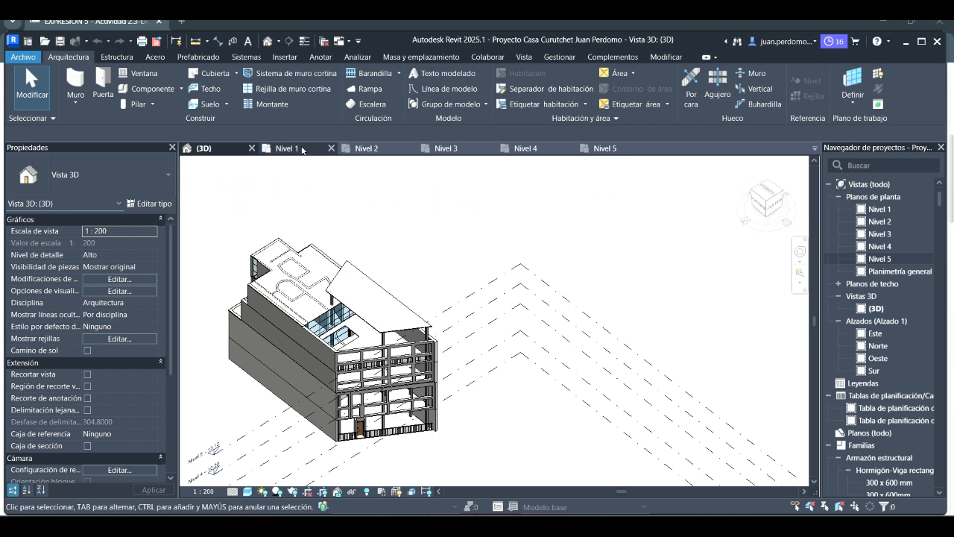
Open the Nivel 1 floor plan and place an aligned dimension below the house along the full length of its lower wall.
{"action": "left_click", "coordinate": [287, 147]}
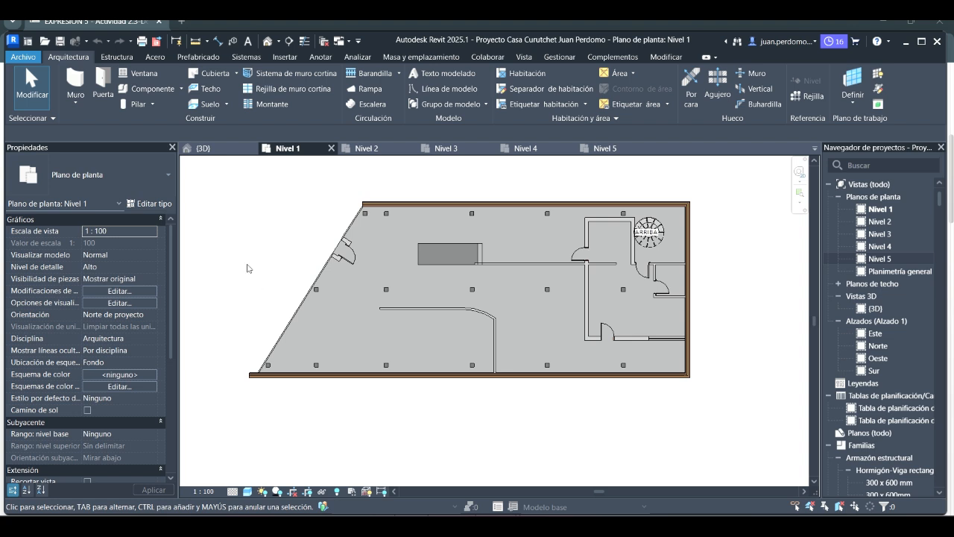
{"action": "left_click", "coordinate": [319, 57]}
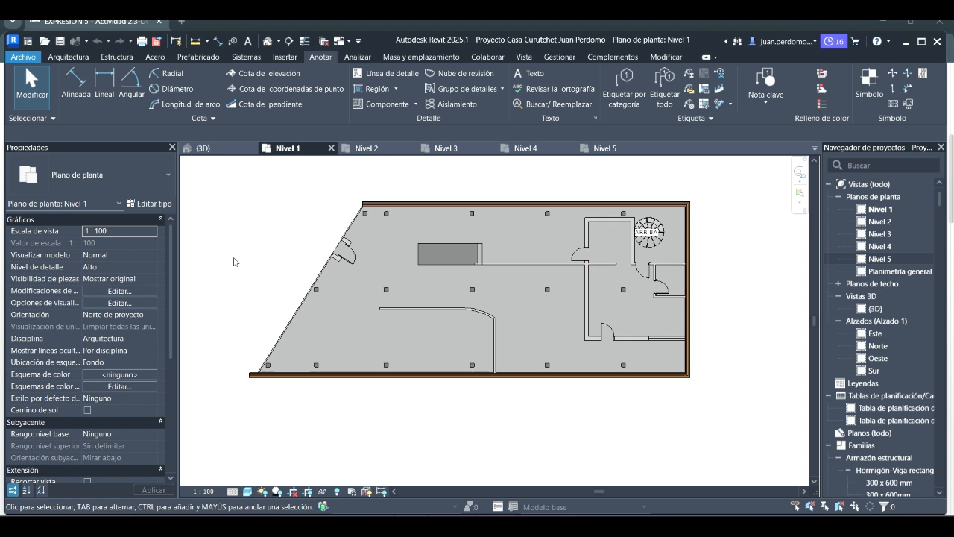
{"action": "left_click", "coordinate": [90, 89]}
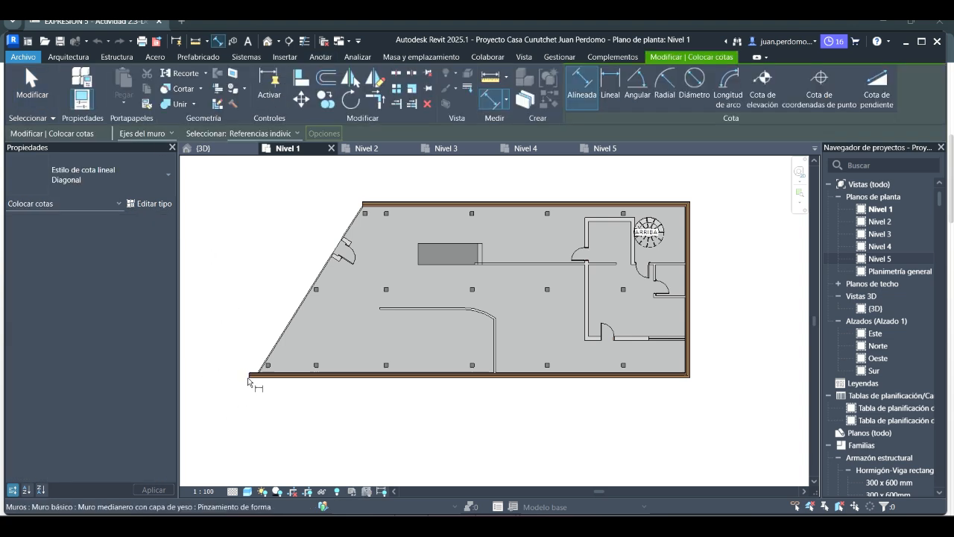
{"action": "left_click", "coordinate": [378, 384]}
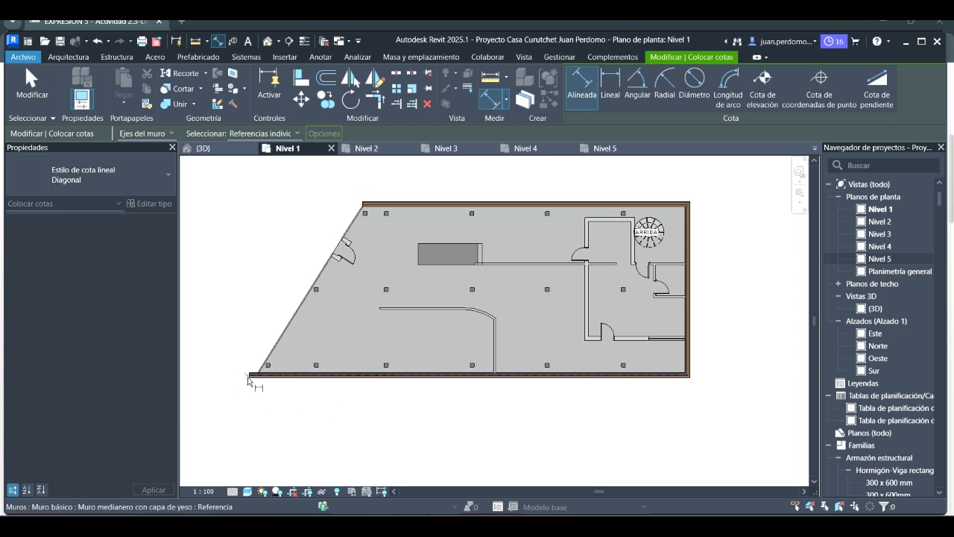
{"action": "left_click", "coordinate": [248, 381]}
{"action": "left_click", "coordinate": [690, 381]}
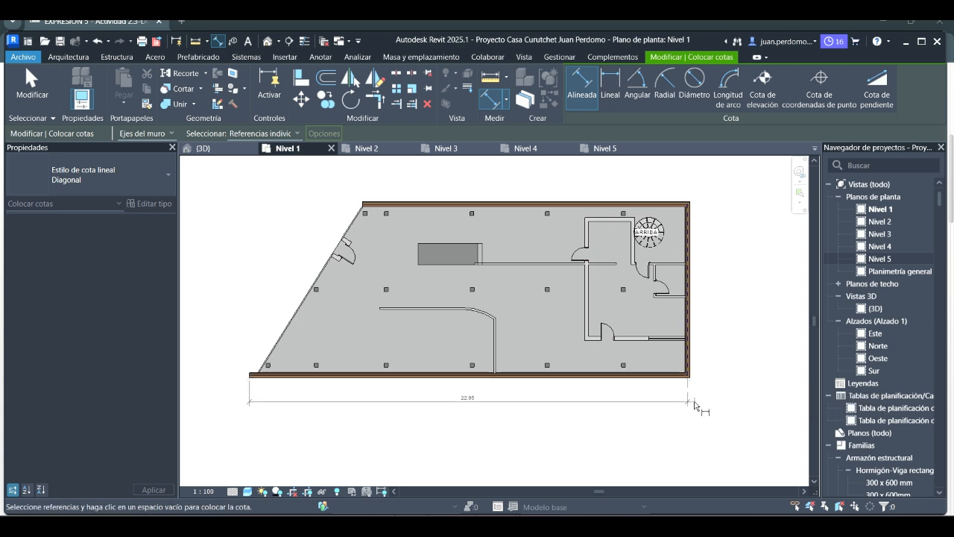
{"action": "left_click", "coordinate": [697, 403]}
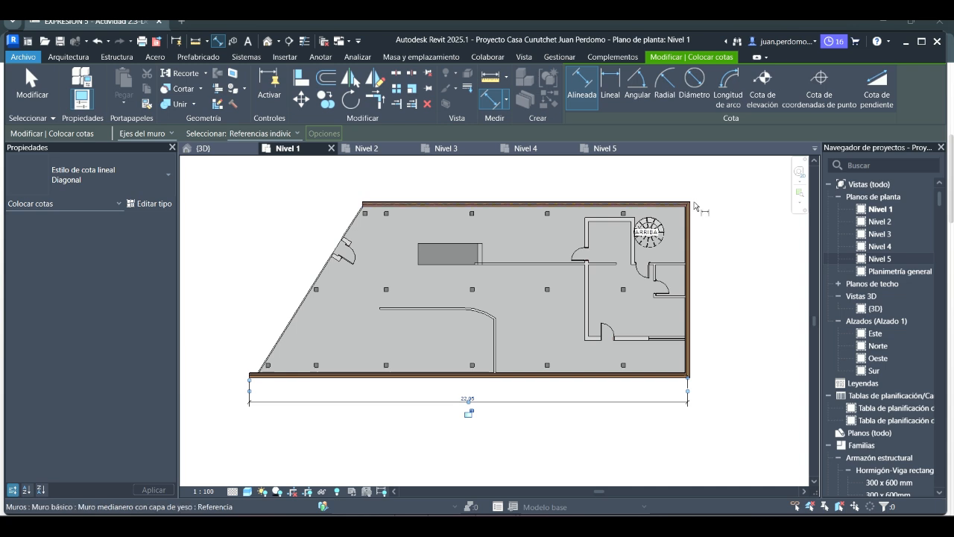
Dimension the overall width between the upper and lower party walls, placing the dimension outside the rear wall.
{"action": "left_click", "coordinate": [689, 207]}
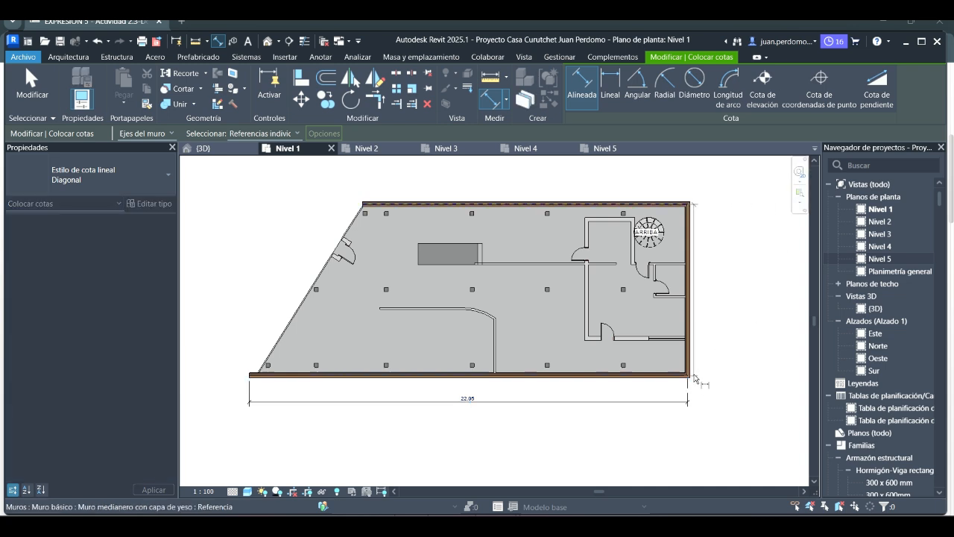
{"action": "left_click", "coordinate": [693, 377]}
{"action": "left_click", "coordinate": [706, 384]}
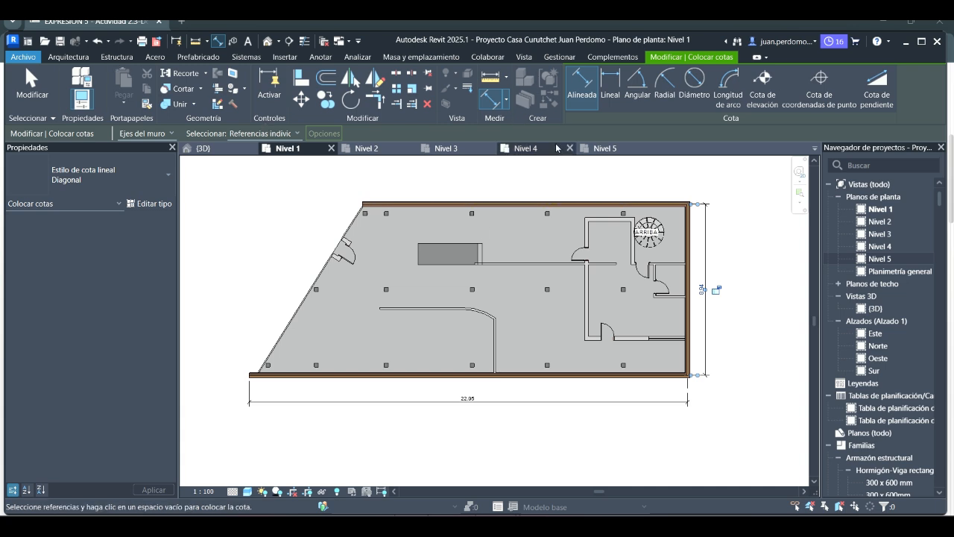
{"action": "key", "text": "Escape"}
{"action": "key", "text": "Escape"}
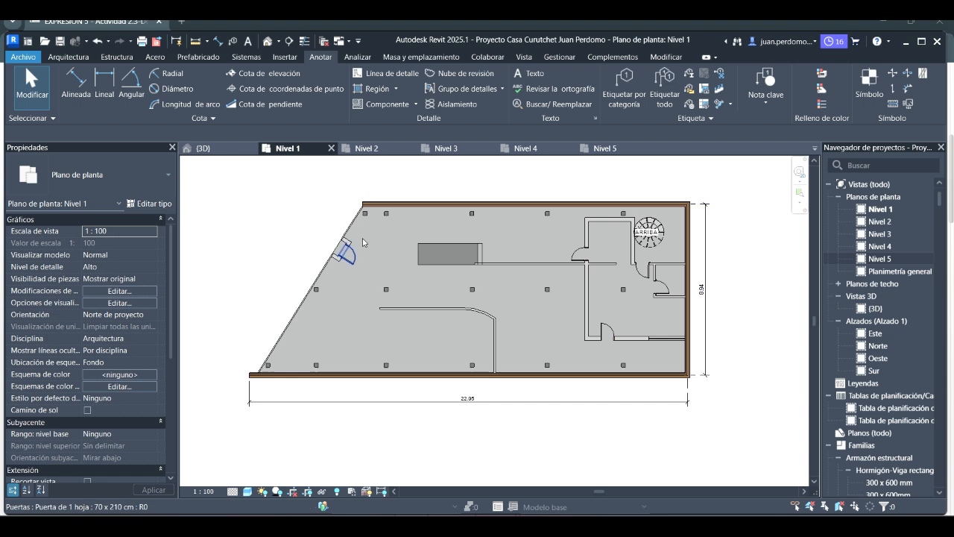
Start the Wall tool with the basic wall type Muro medianero con capa de yeso.
{"action": "left_click", "coordinate": [69, 58]}
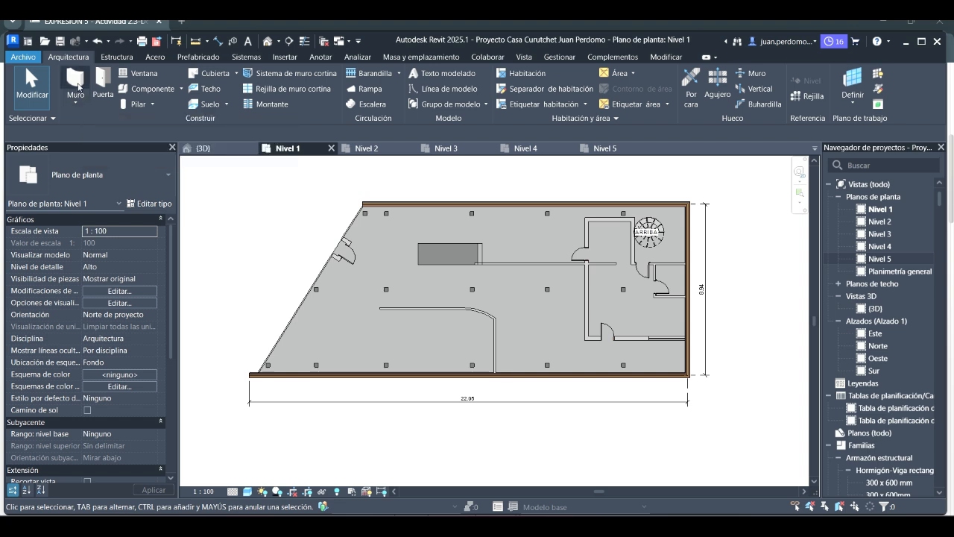
{"action": "left_click", "coordinate": [76, 80]}
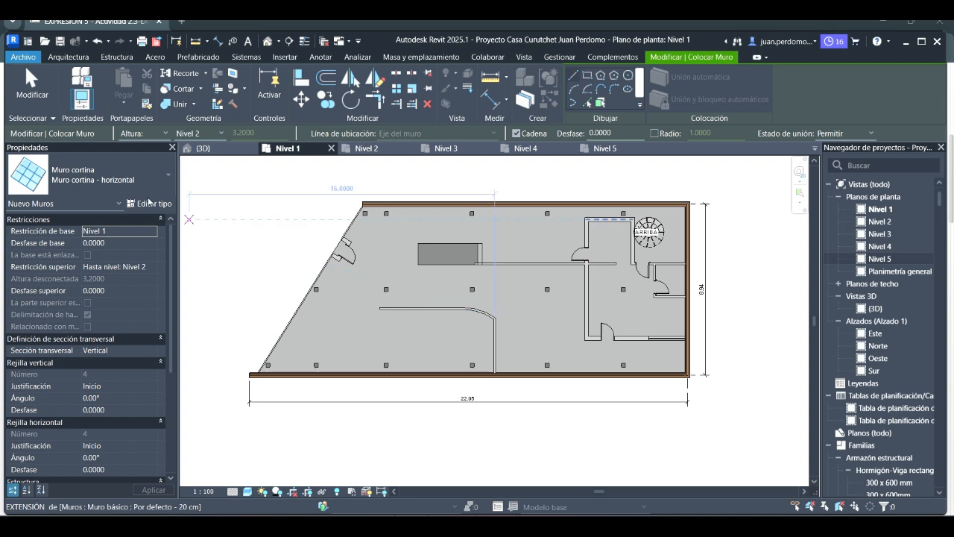
{"action": "left_click", "coordinate": [111, 175]}
{"action": "scroll", "coordinate": [82, 322], "scroll_direction": "up", "scroll_amount": 2}
{"action": "scroll", "coordinate": [84, 325], "scroll_direction": "up", "scroll_amount": 6}
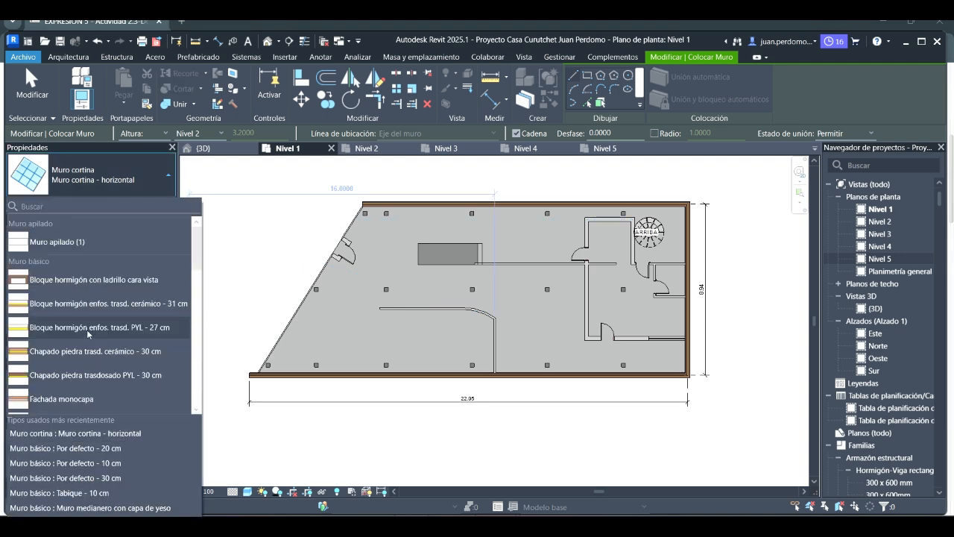
{"action": "scroll", "coordinate": [88, 333], "scroll_direction": "down", "scroll_amount": 5}
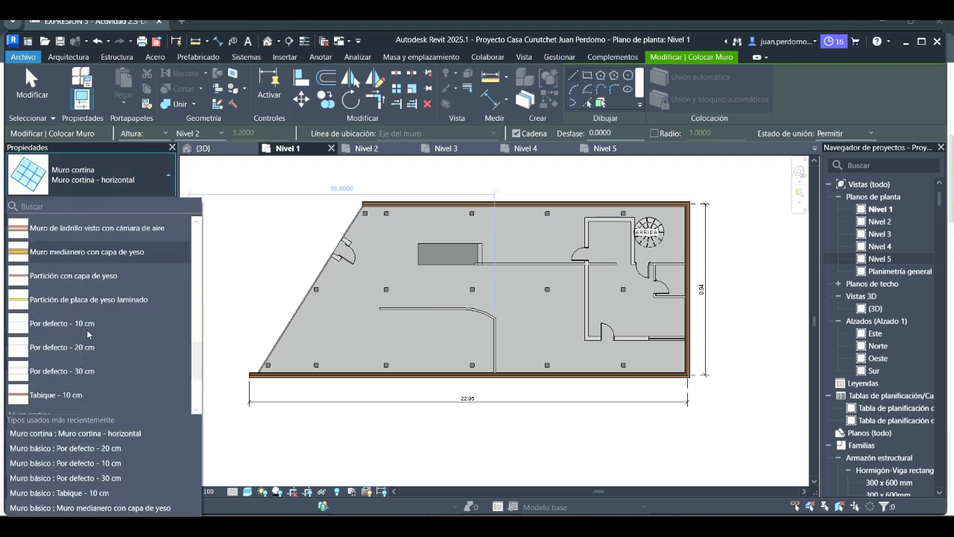
{"action": "left_click", "coordinate": [83, 251]}
Draw a closed rectangle of four walls about 1.85 m wide in the empty area in front of the slanted facade.
{"action": "left_click", "coordinate": [215, 220]}
{"action": "left_click", "coordinate": [213, 307]}
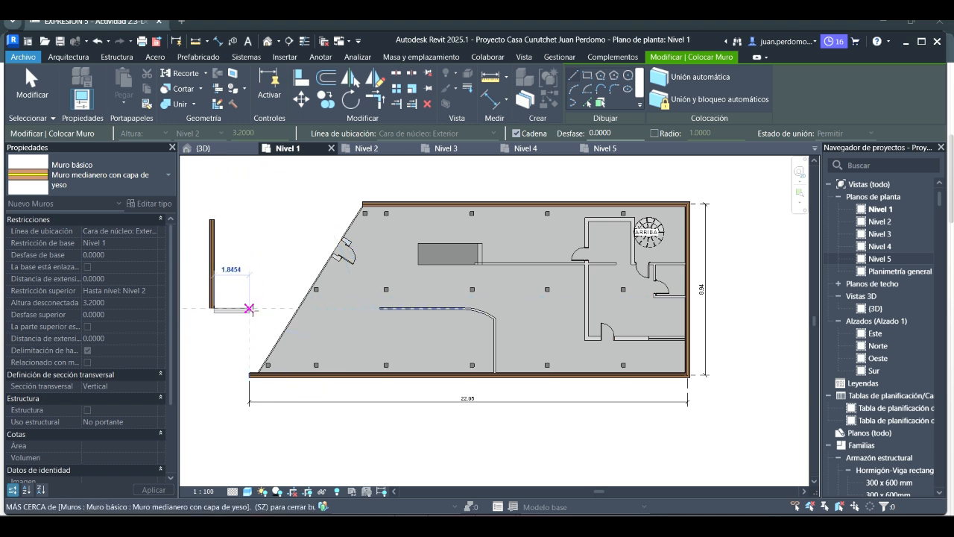
{"action": "left_click", "coordinate": [249, 310]}
{"action": "left_click", "coordinate": [249, 217]}
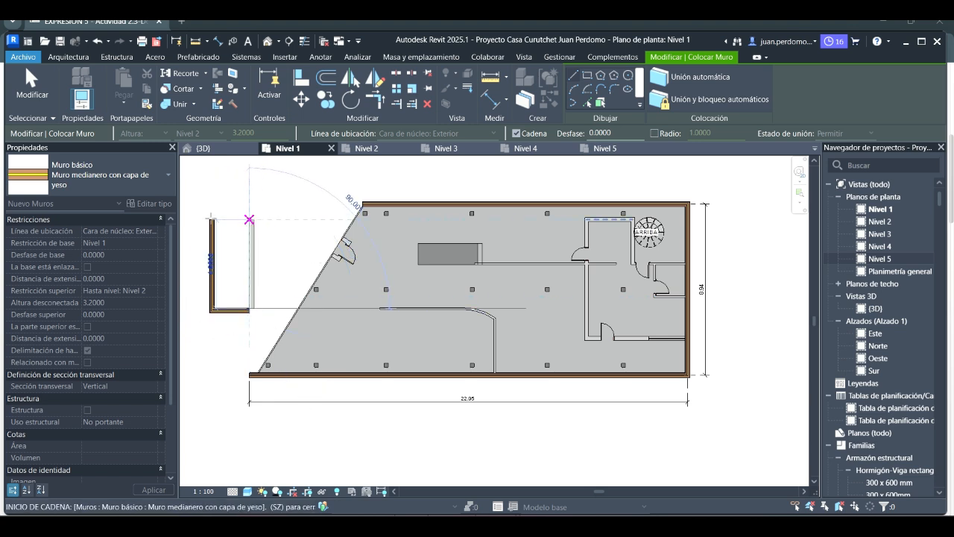
{"action": "left_click", "coordinate": [212, 218]}
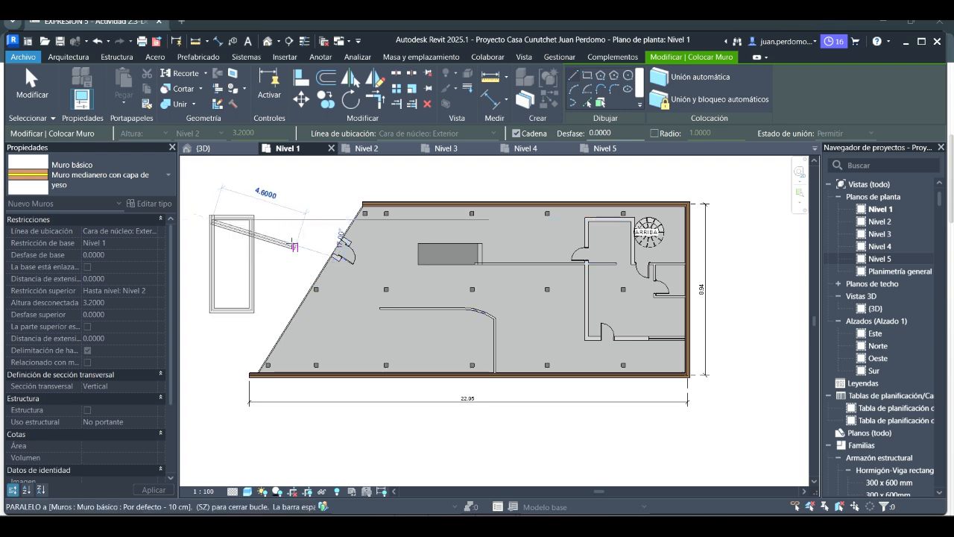
{"action": "key", "text": "Escape"}
{"action": "key", "text": "Escape"}
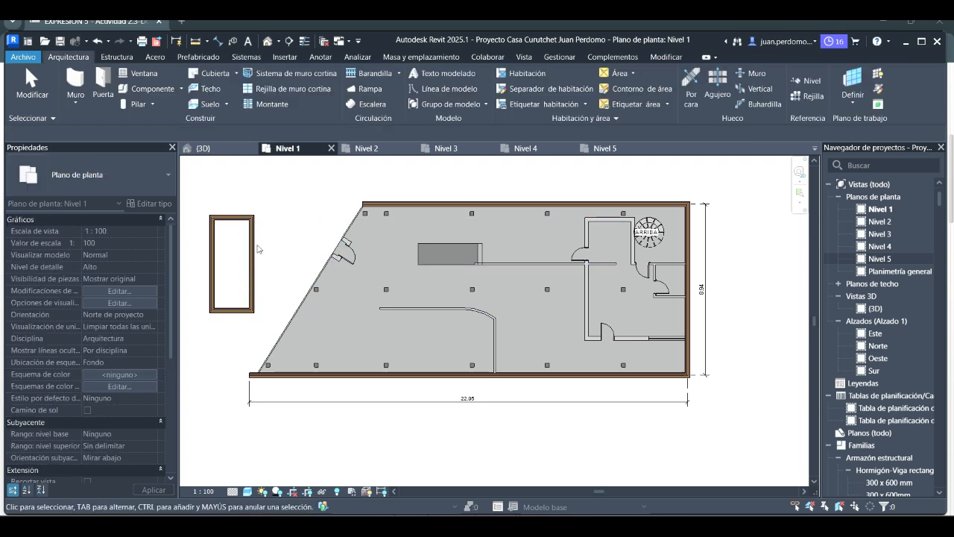
Delete all four walls of the small rectangle in front of the facade.
{"action": "left_click", "coordinate": [230, 226]}
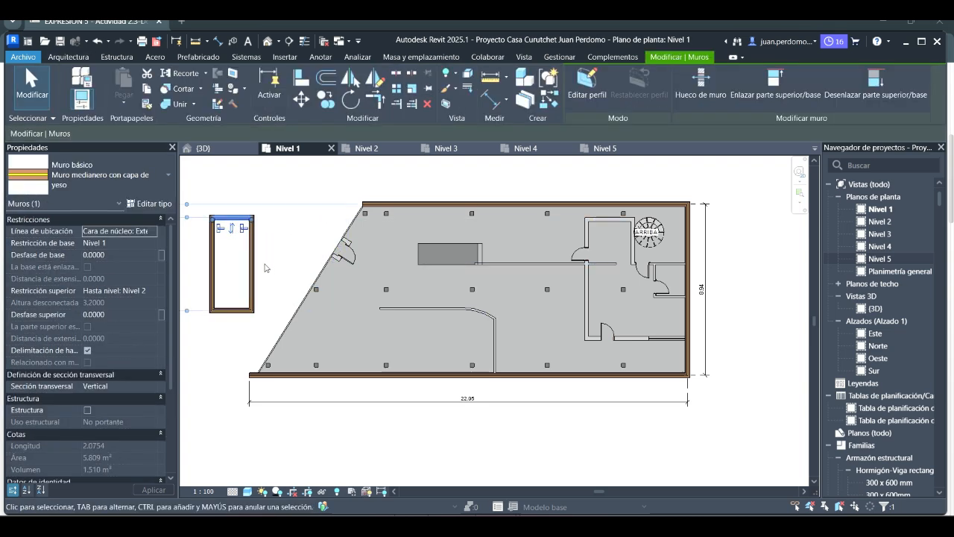
{"action": "left_click", "coordinate": [251, 269], "text": "ctrl"}
{"action": "left_click", "coordinate": [213, 270], "text": "ctrl"}
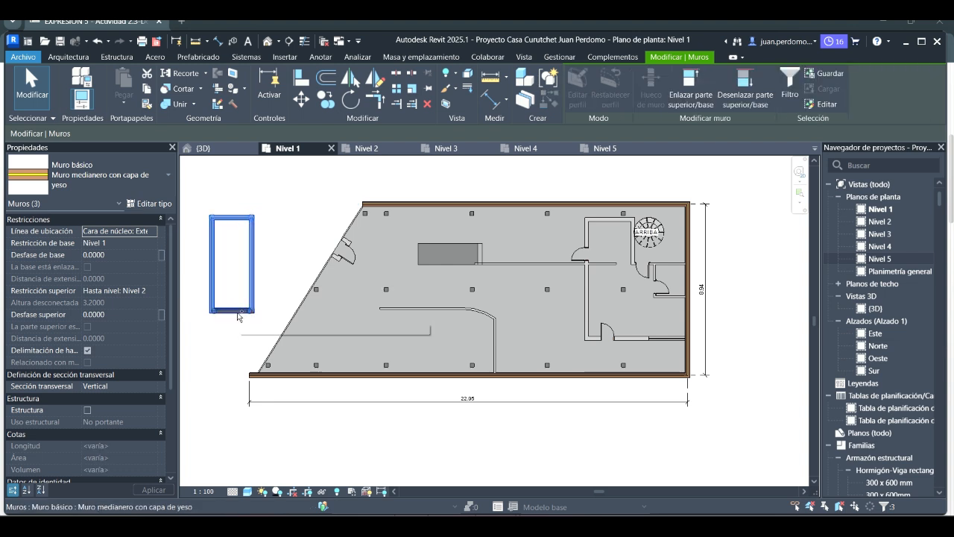
{"action": "left_click", "coordinate": [240, 317], "text": "ctrl"}
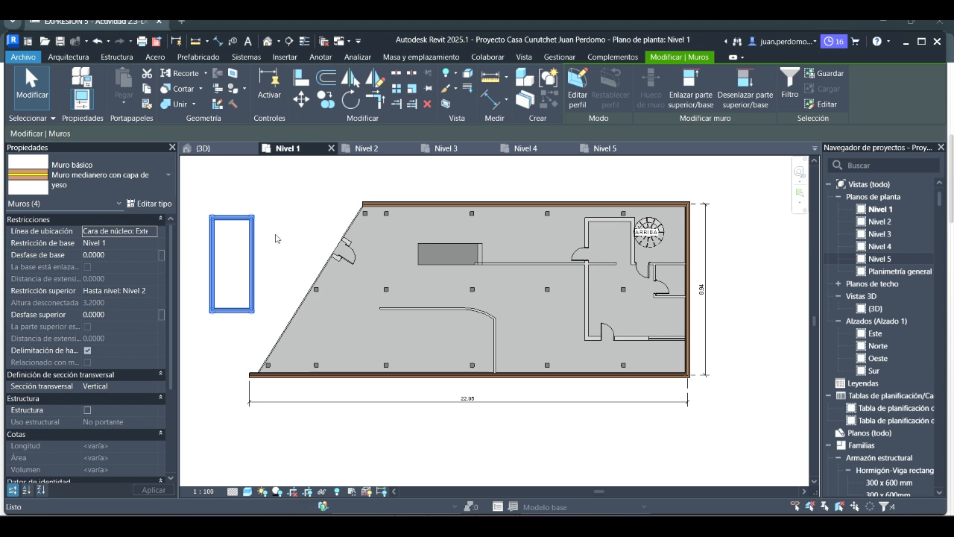
{"action": "key", "text": "Delete"}
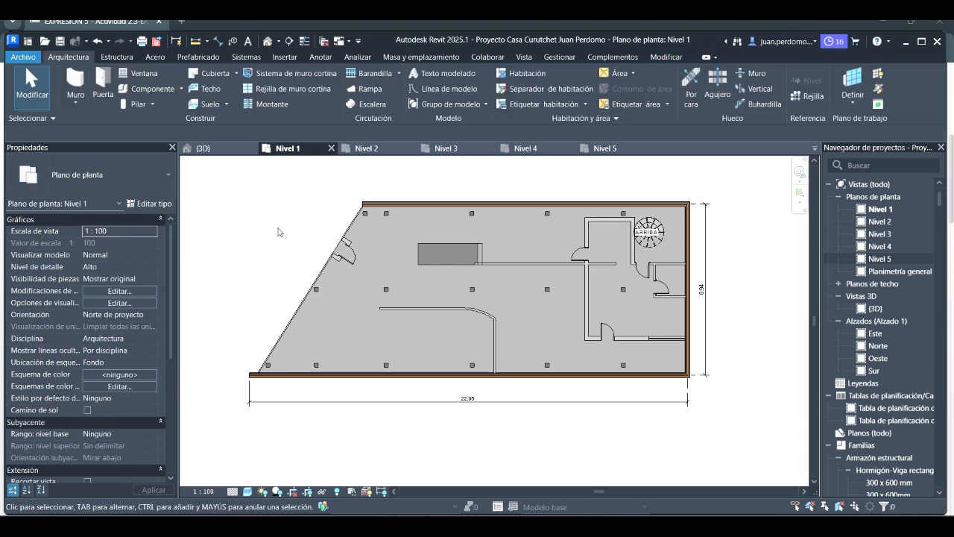
Start a Solera - 8 cm floor on Nivel 1 and try a rectangular boundary in front of the slanted facade.
{"action": "left_click", "coordinate": [227, 104]}
{"action": "left_click", "coordinate": [237, 124]}
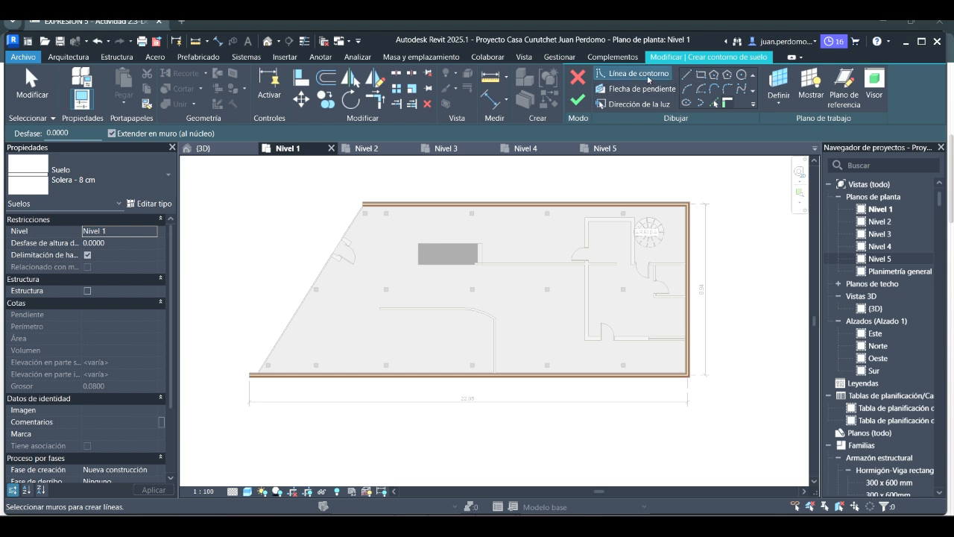
{"action": "left_click", "coordinate": [708, 76]}
{"action": "left_click", "coordinate": [220, 201]}
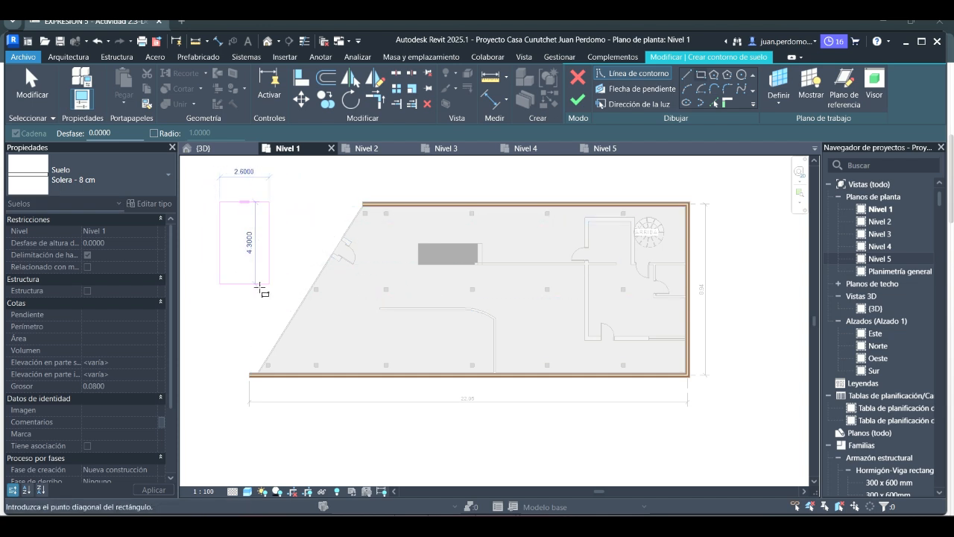
{"action": "key", "text": "Escape"}
{"action": "key", "text": "Escape"}
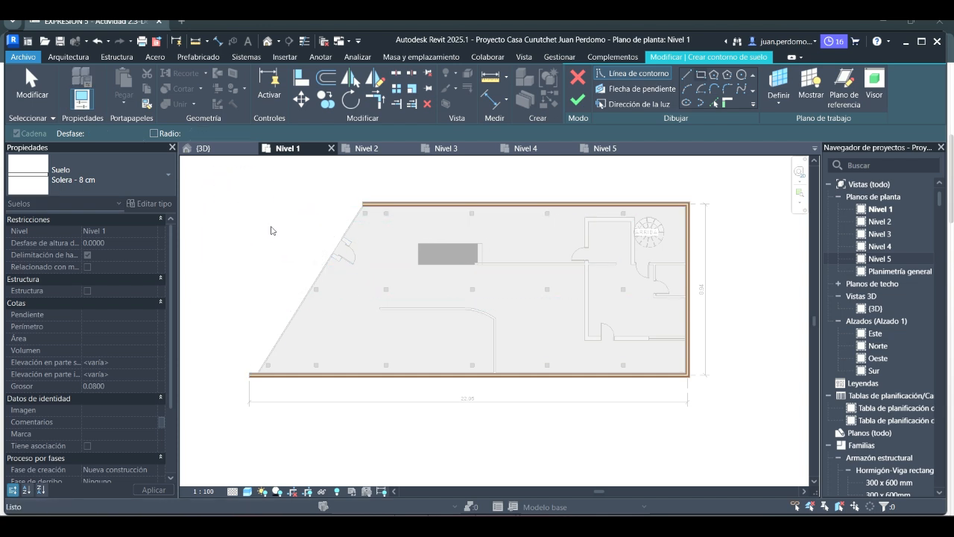
Sketch a closed triangular floor boundary in front of the facade and finish the Solera - 8 cm floor.
{"action": "left_click", "coordinate": [220, 202]}
{"action": "left_click", "coordinate": [283, 291]}
{"action": "left_click", "coordinate": [291, 200]}
{"action": "left_click", "coordinate": [243, 199]}
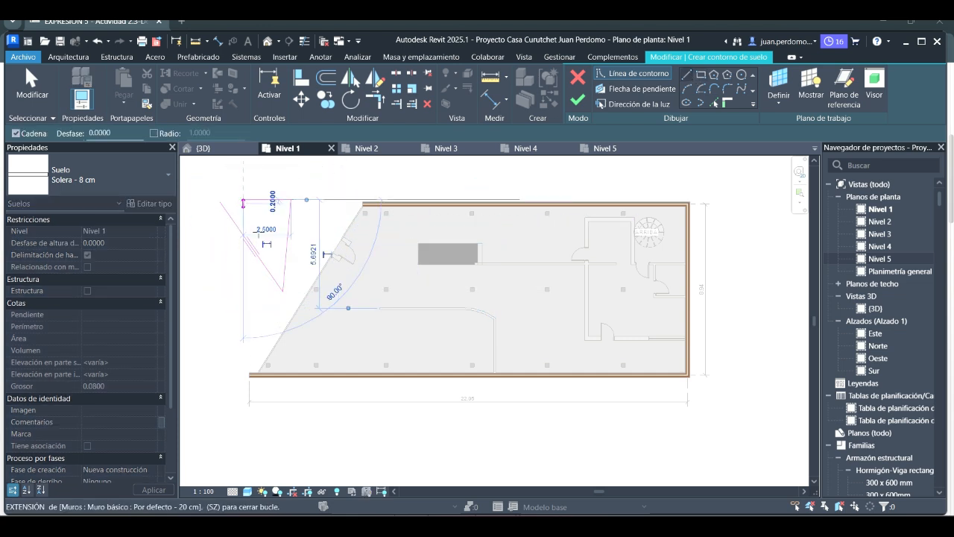
{"action": "left_click", "coordinate": [219, 200]}
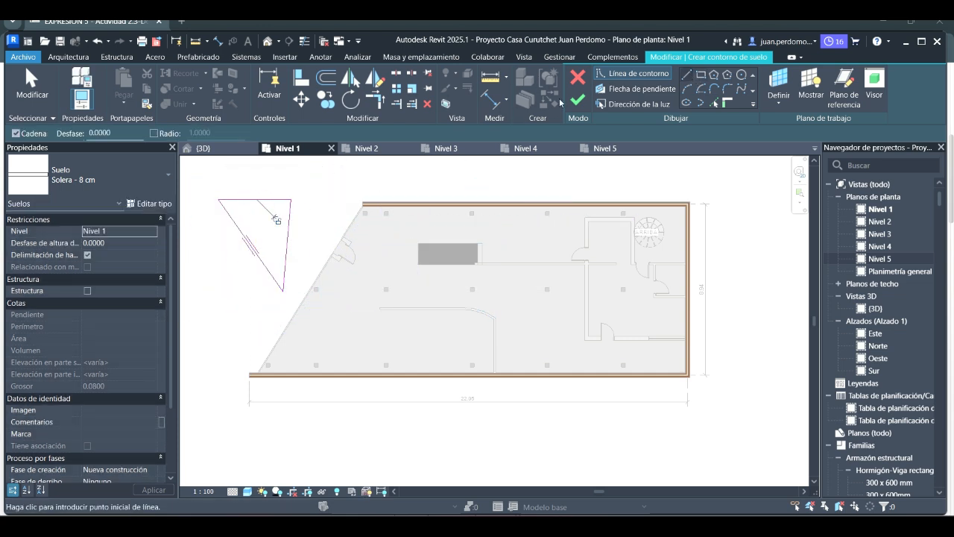
{"action": "left_click", "coordinate": [577, 99]}
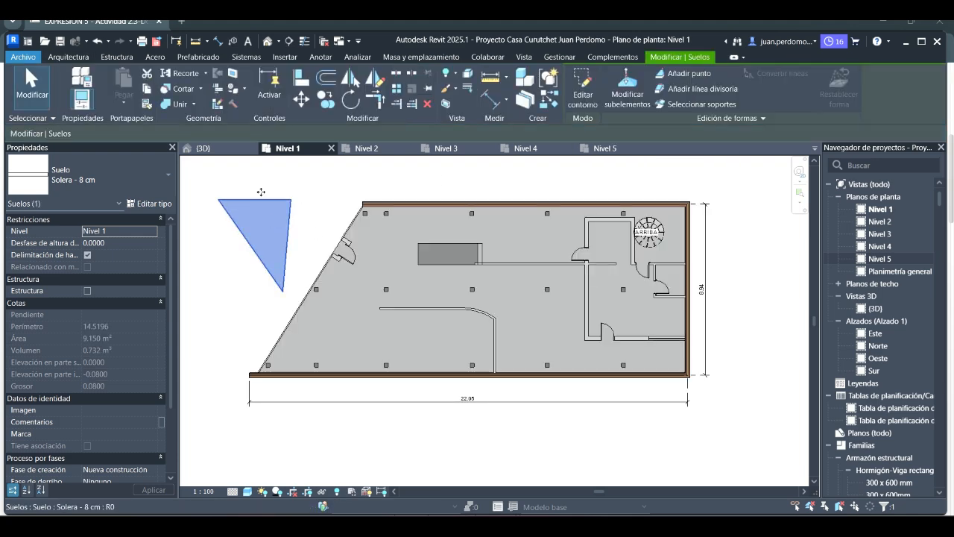
Inspect the triangular floor in front of the entrance in the 3D view and delete it.
{"action": "left_click", "coordinate": [201, 148]}
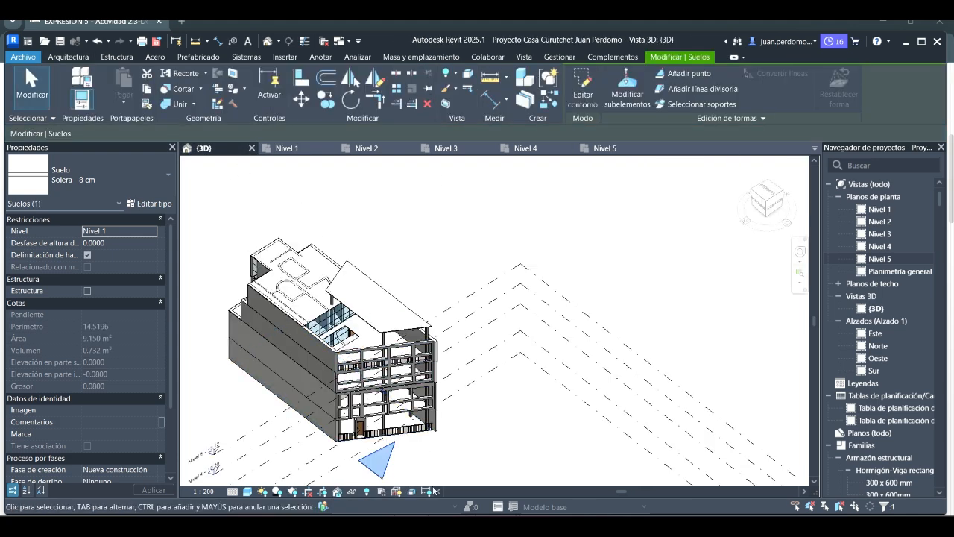
{"action": "left_click", "coordinate": [421, 452]}
{"action": "scroll", "coordinate": [387, 462], "scroll_direction": "up", "scroll_amount": 1}
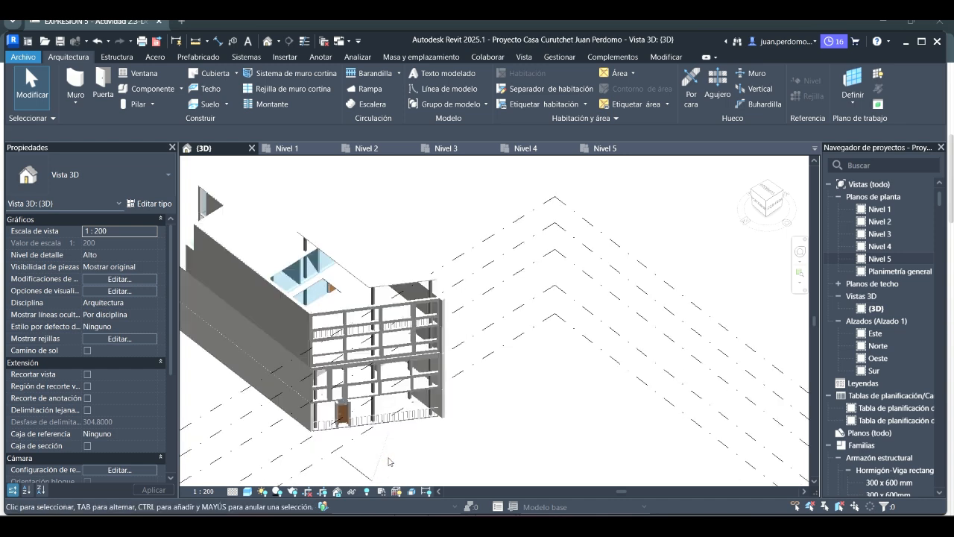
{"action": "scroll", "coordinate": [388, 462], "scroll_direction": "up", "scroll_amount": 3}
{"action": "middle_click_drag", "start_coordinate": [393, 454], "coordinate": [481, 345]}
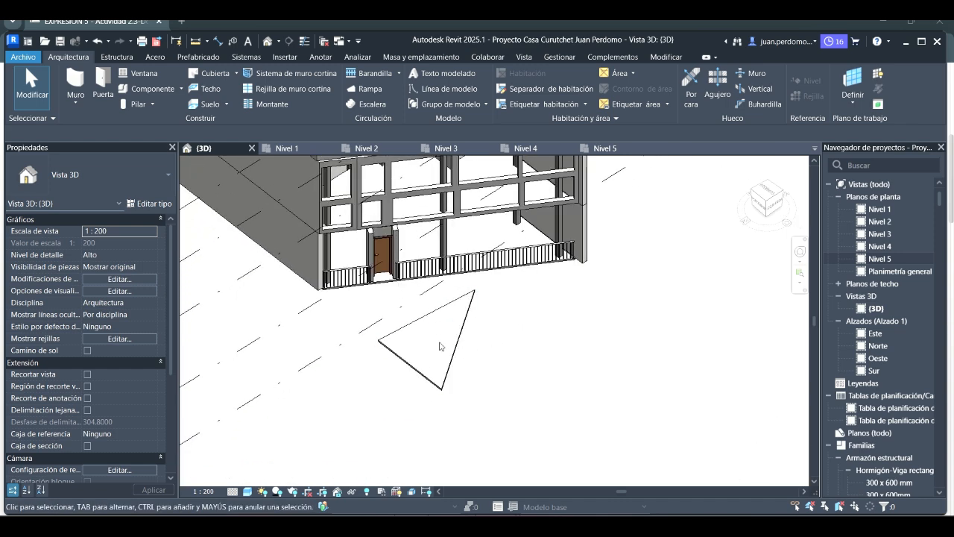
{"action": "left_click", "coordinate": [453, 315]}
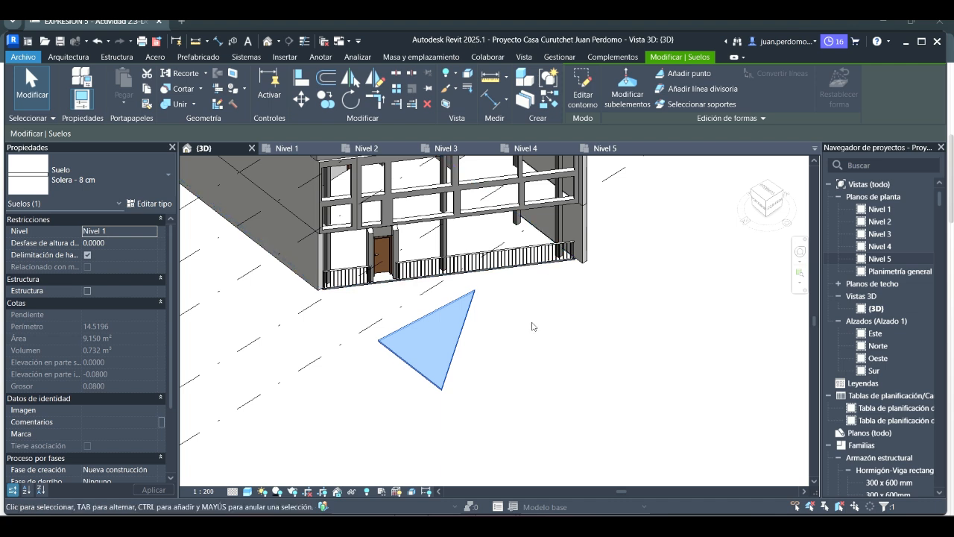
{"action": "key", "text": "Delete"}
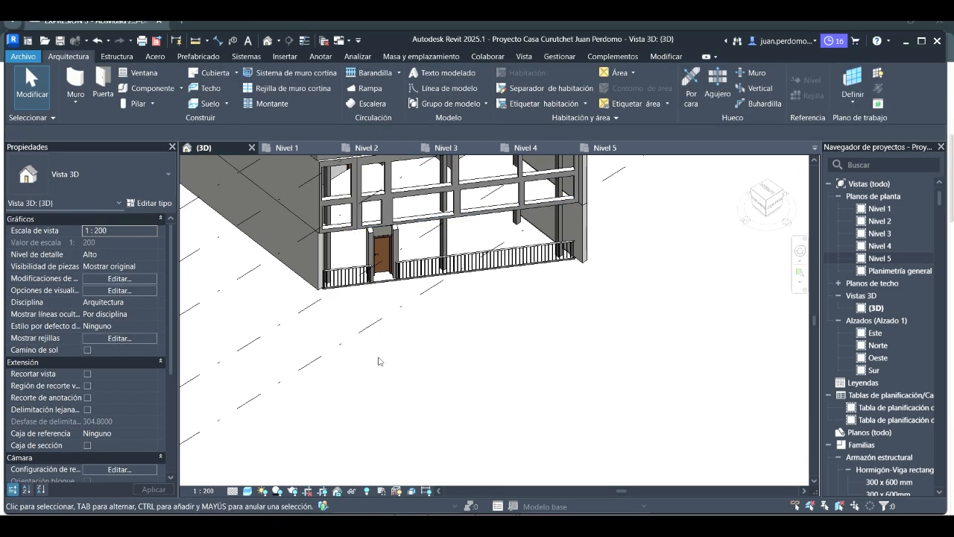
Create a rectangular Solera - 8 cm floor about 9.9 by 6.1 m on Nivel 1, in front of the slanted facade, and view it in 3D.
{"action": "left_click", "coordinate": [287, 148]}
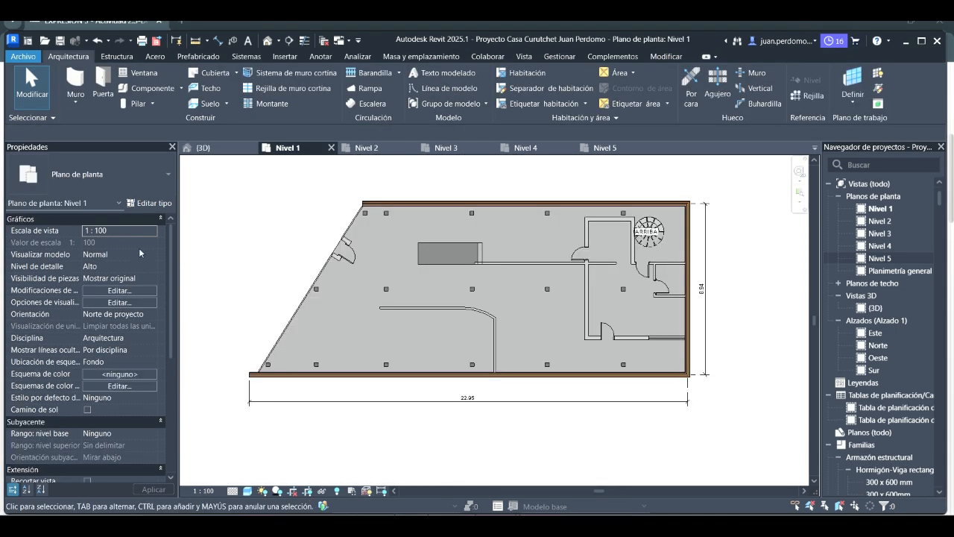
{"action": "scroll", "coordinate": [294, 343], "scroll_direction": "down", "scroll_amount": 1}
{"action": "middle_click_drag", "start_coordinate": [294, 343], "coordinate": [581, 329]}
{"action": "scroll", "coordinate": [522, 292], "scroll_direction": "up", "scroll_amount": 1}
{"action": "middle_click_drag", "start_coordinate": [522, 291], "coordinate": [554, 335]}
{"action": "left_click", "coordinate": [75, 82]}
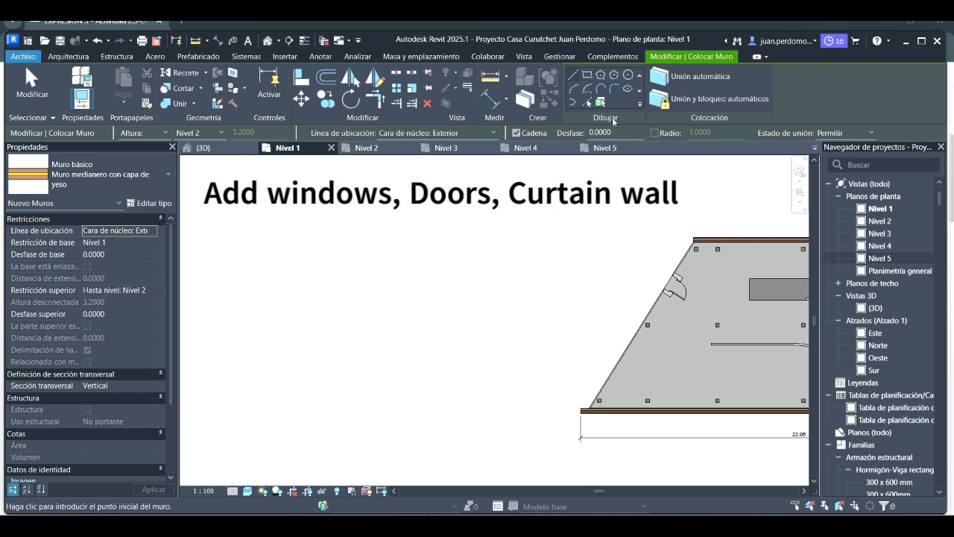
{"action": "left_click", "coordinate": [67, 55]}
{"action": "left_click", "coordinate": [201, 104]}
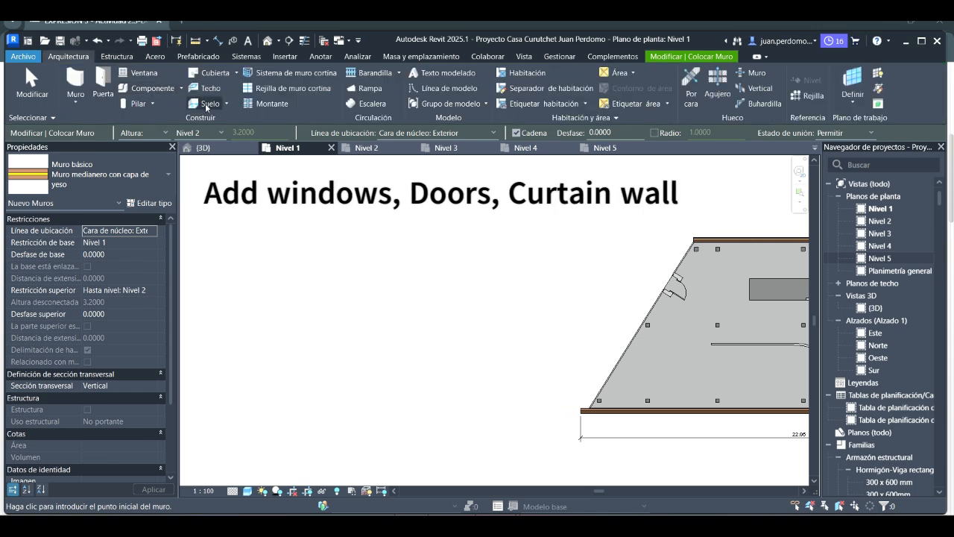
{"action": "left_click", "coordinate": [701, 74]}
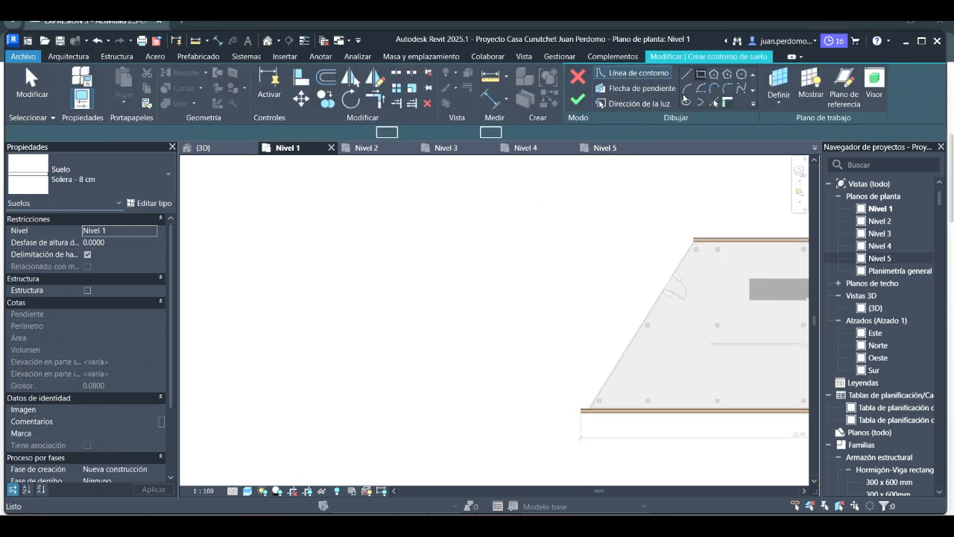
{"action": "left_click", "coordinate": [331, 236]}
{"action": "left_click", "coordinate": [520, 353]}
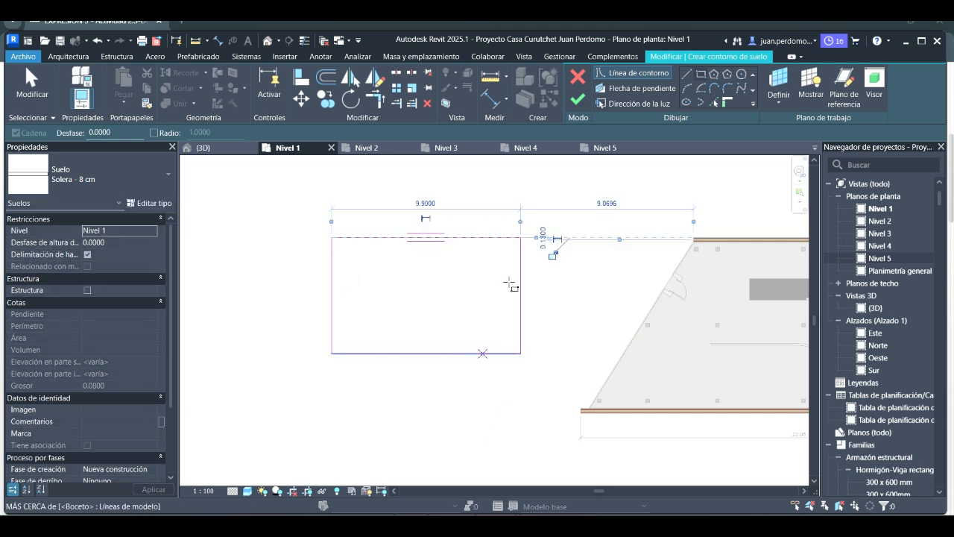
{"action": "left_click", "coordinate": [577, 98]}
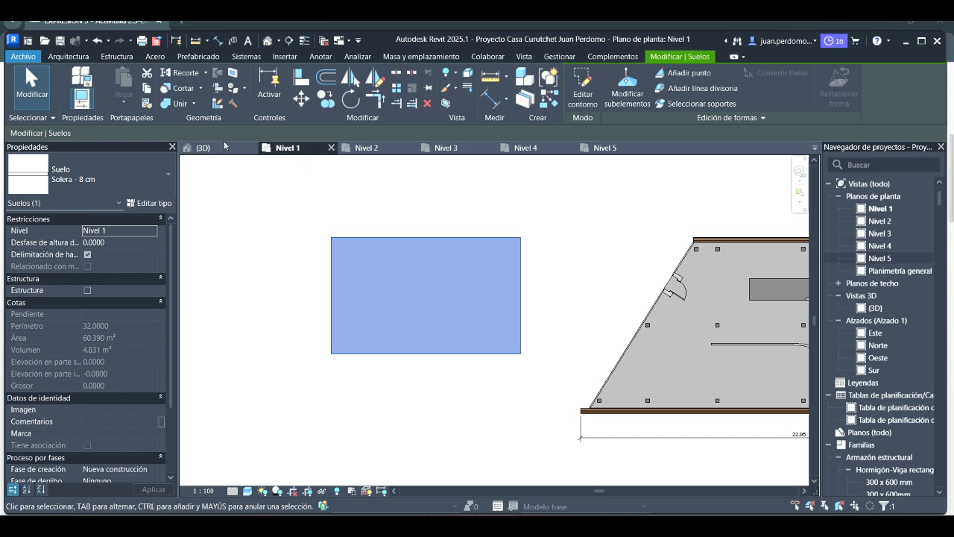
{"action": "left_click", "coordinate": [223, 146]}
{"action": "middle_click_drag", "start_coordinate": [588, 404], "coordinate": [462, 336]}
{"action": "scroll", "coordinate": [469, 354], "scroll_direction": "up", "scroll_amount": 1}
Enclose the rectangular floor on Nivel 1 with four Muro medianero con capa de yeso walls along its edges and check them in 3D.
{"action": "left_click", "coordinate": [288, 147]}
{"action": "left_click", "coordinate": [68, 57]}
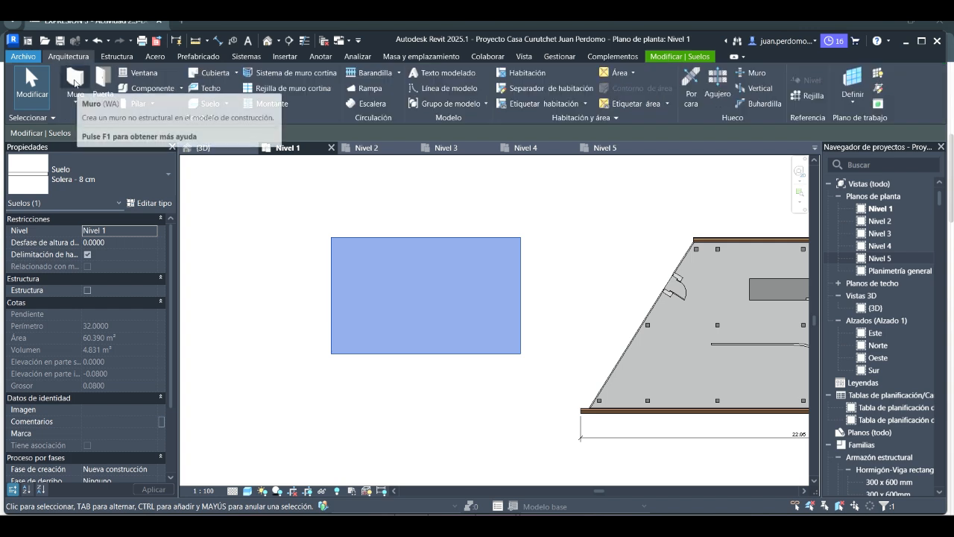
{"action": "key", "text": "w"}
{"action": "key", "text": "a"}
{"action": "left_click", "coordinate": [331, 238]}
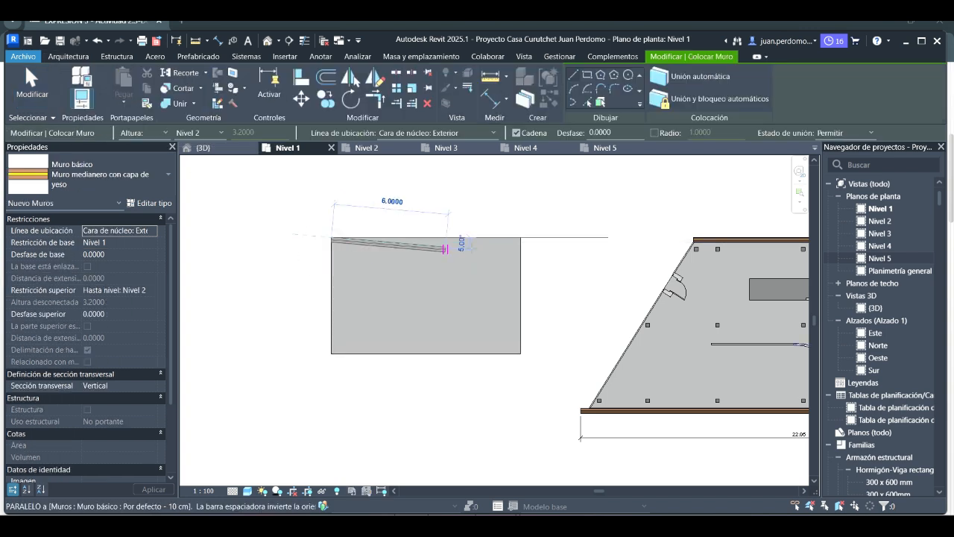
{"action": "left_click", "coordinate": [522, 238]}
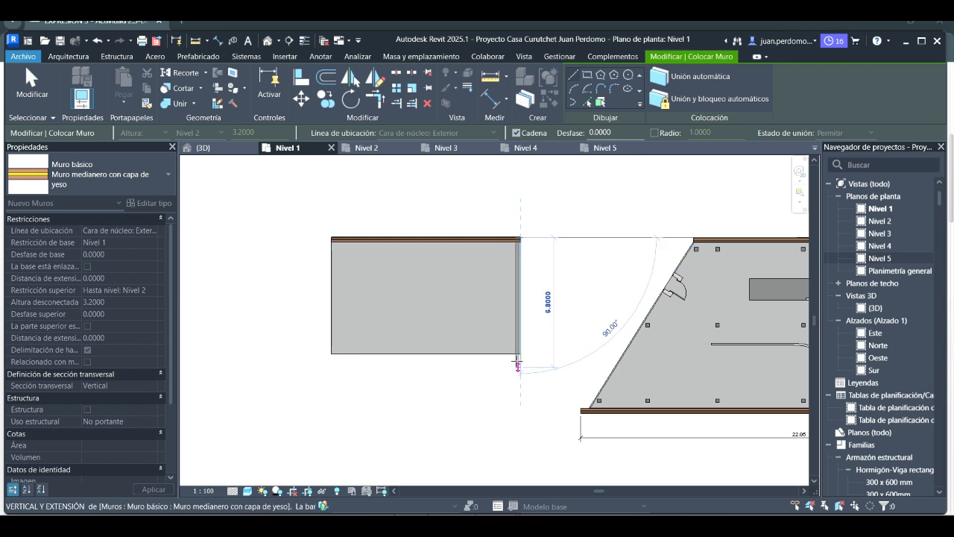
{"action": "left_click", "coordinate": [520, 353]}
{"action": "left_click", "coordinate": [331, 353]}
{"action": "left_click", "coordinate": [332, 238]}
{"action": "left_click", "coordinate": [332, 238]}
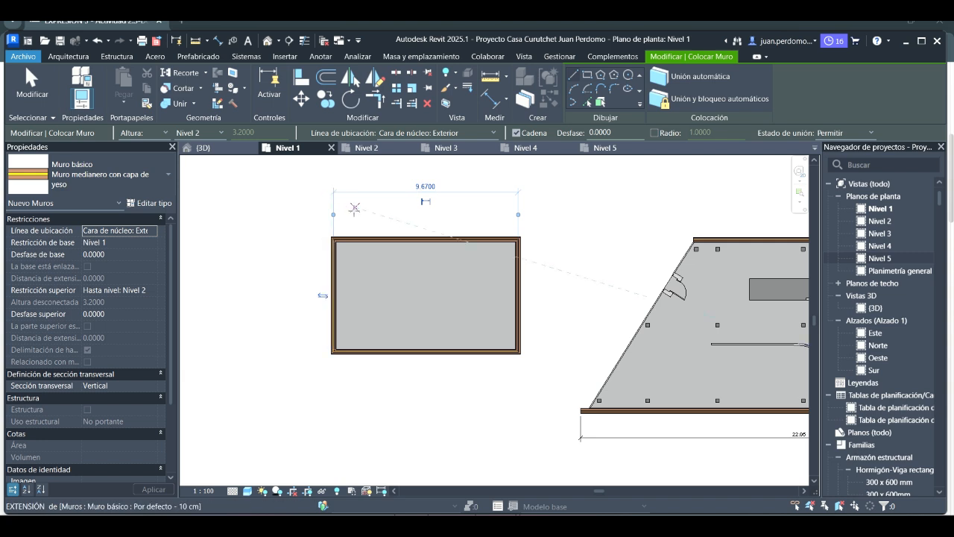
{"action": "left_click", "coordinate": [201, 147]}
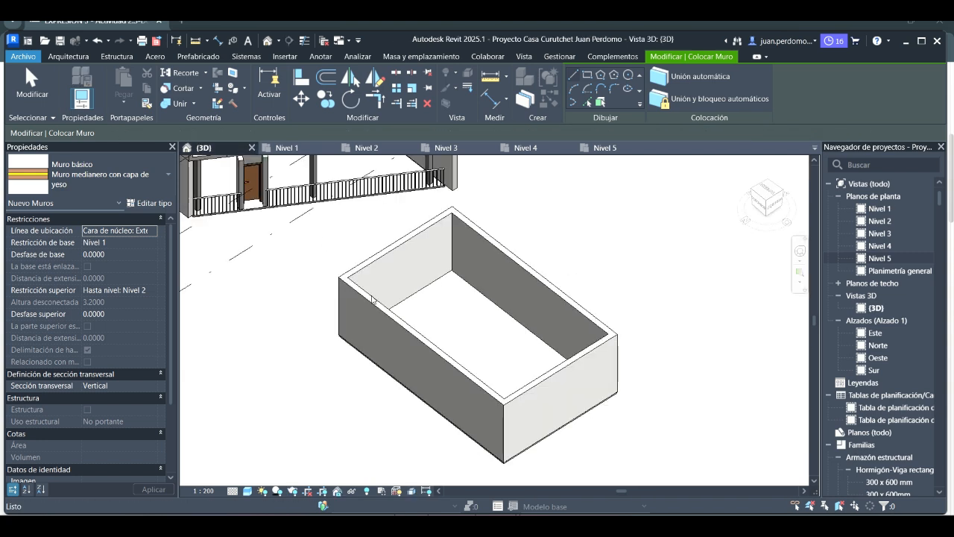
{"action": "left_click", "coordinate": [287, 148]}
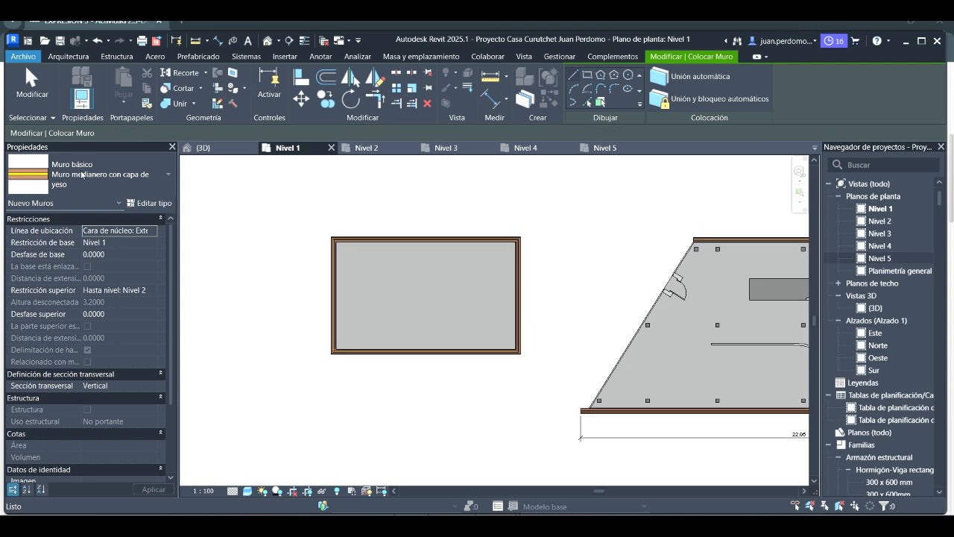
{"action": "left_click", "coordinate": [71, 59]}
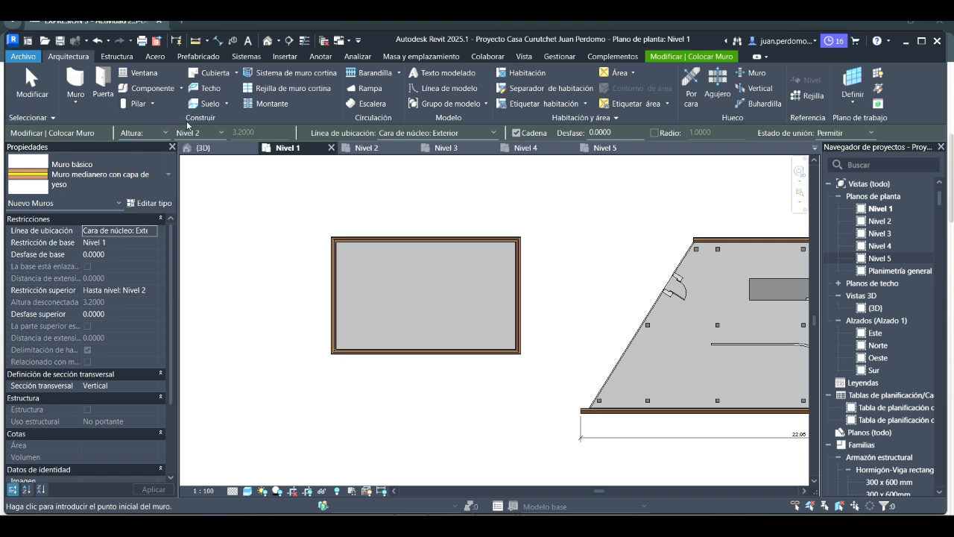
{"action": "key", "text": "Escape"}
{"action": "key", "text": "Escape"}
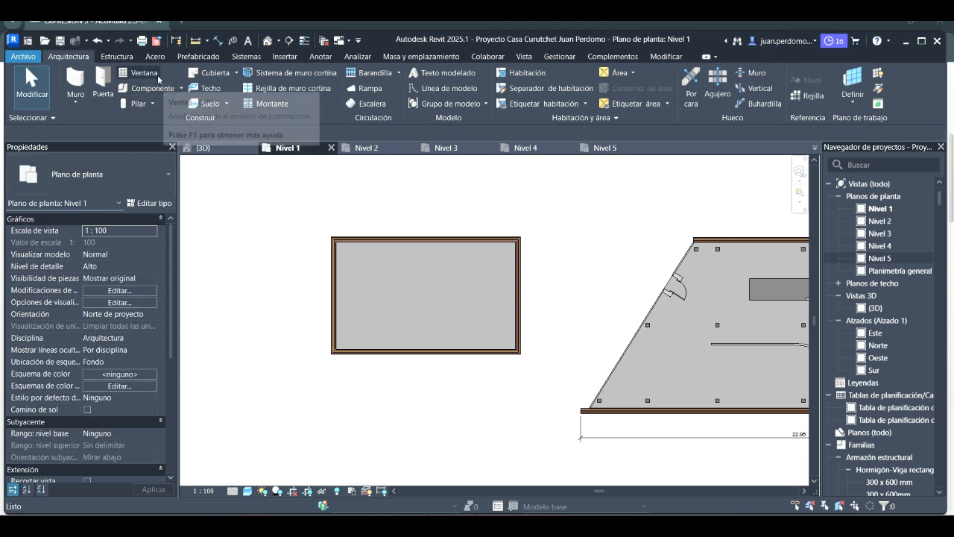
Place a 100 x 210 cm Puerta de 1 hoja near the left end of the small room's lower wall and inspect it in 3D.
{"action": "left_click", "coordinate": [99, 83]}
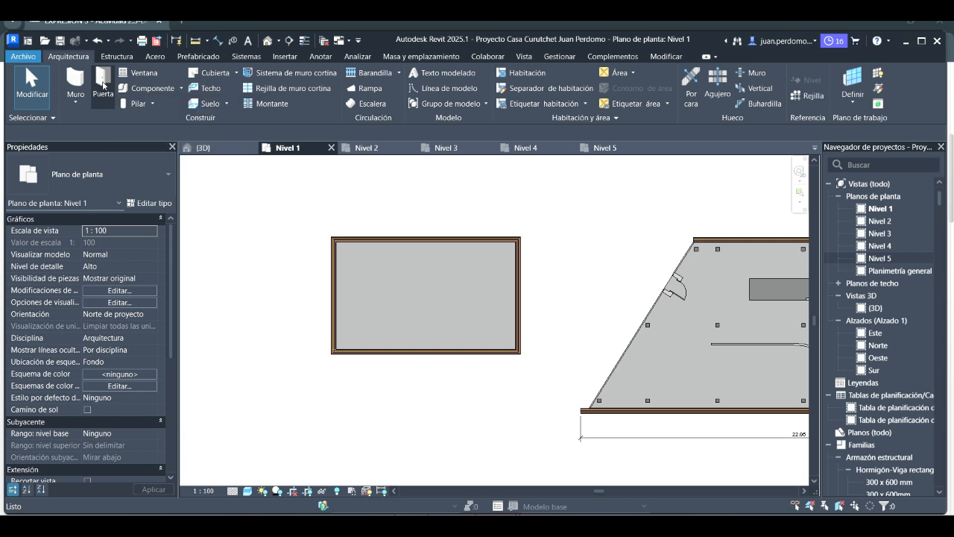
{"action": "left_click", "coordinate": [142, 170]}
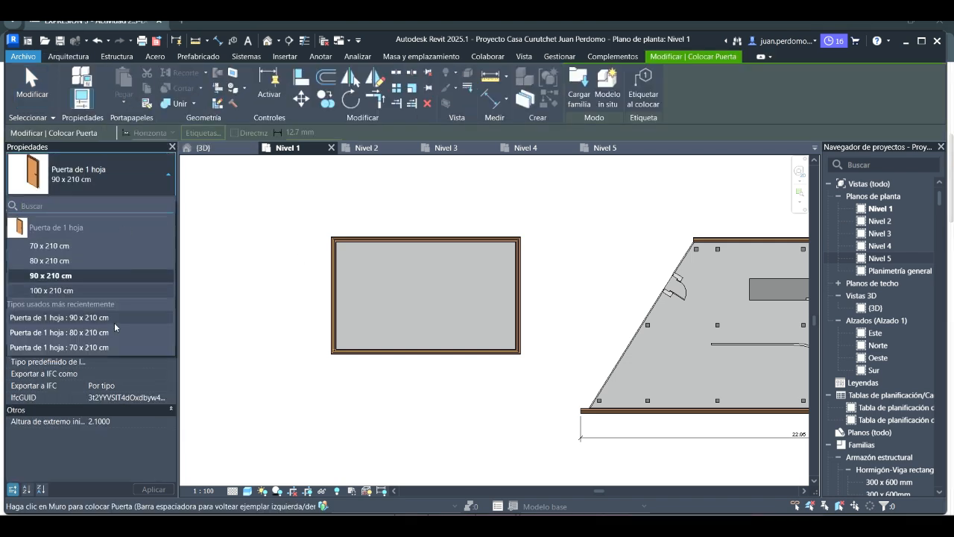
{"action": "left_click", "coordinate": [67, 246]}
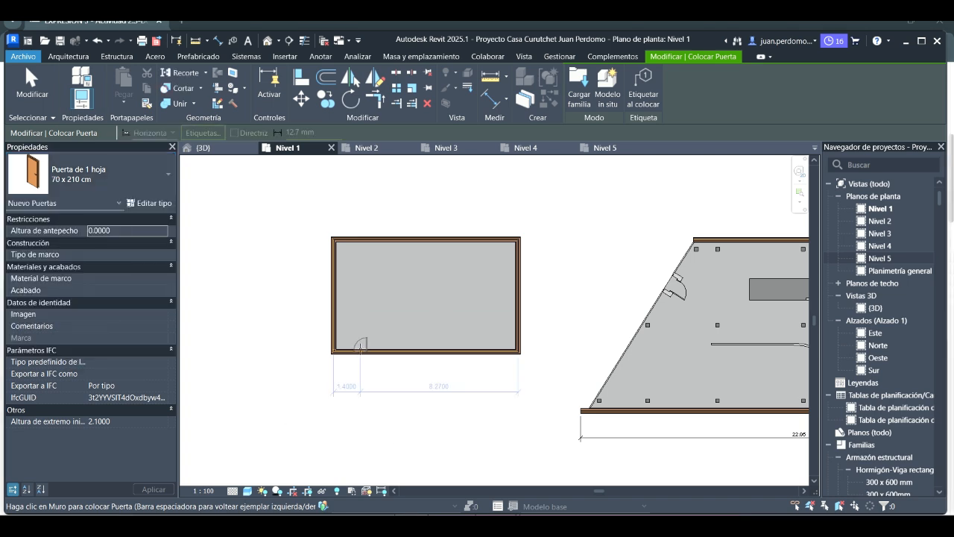
{"action": "left_click", "coordinate": [142, 184]}
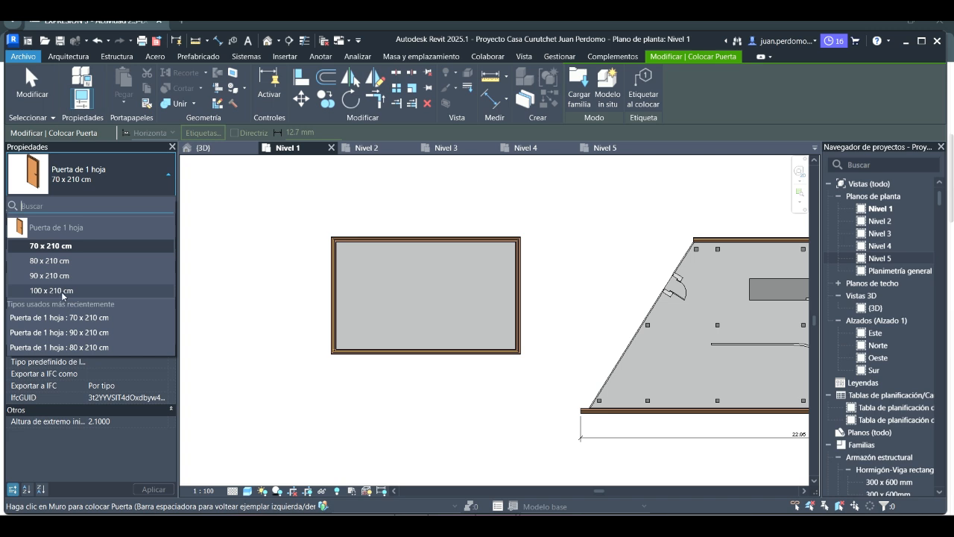
{"action": "left_click", "coordinate": [63, 290]}
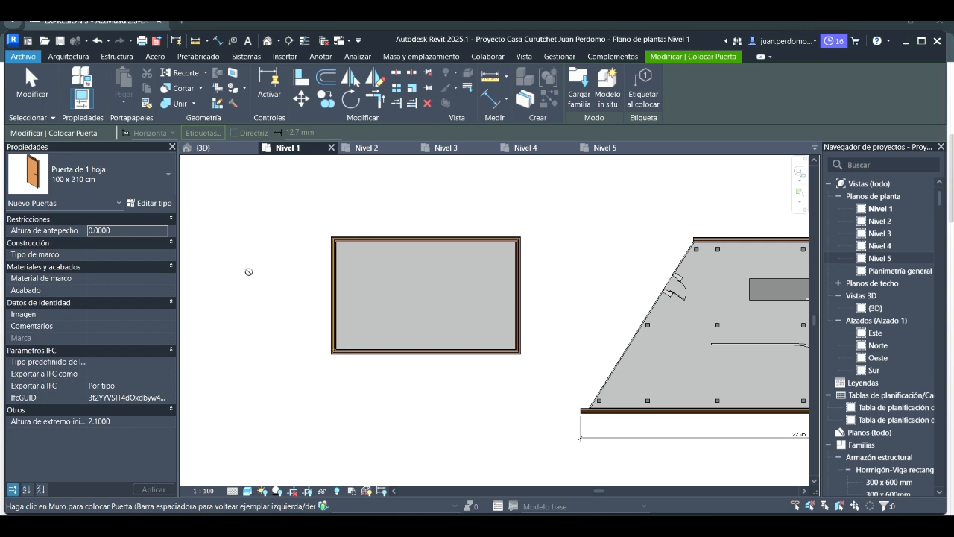
{"action": "left_click", "coordinate": [364, 356]}
{"action": "key", "text": "Escape"}
{"action": "key", "text": "Escape"}
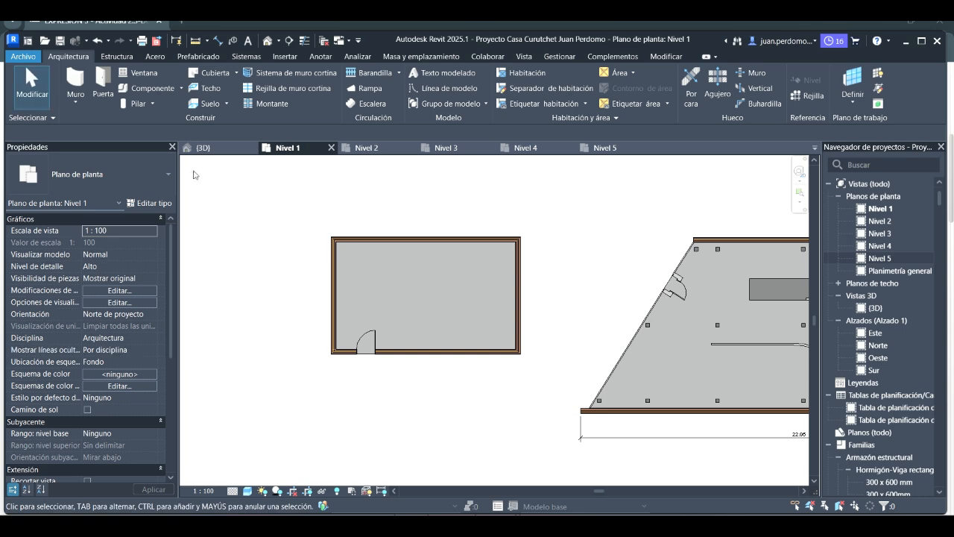
{"action": "left_click", "coordinate": [200, 147]}
{"action": "scroll", "coordinate": [347, 362], "scroll_direction": "up", "scroll_amount": 6}
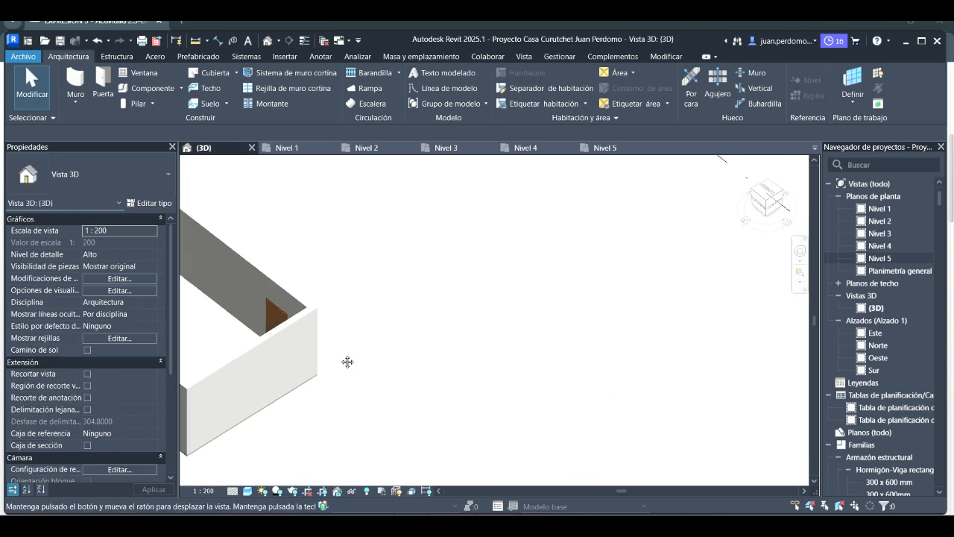
{"action": "scroll", "coordinate": [616, 393], "scroll_direction": "down", "scroll_amount": 6}
{"action": "middle_click_drag", "start_coordinate": [618, 368], "coordinate": [332, 374], "text": "shift"}
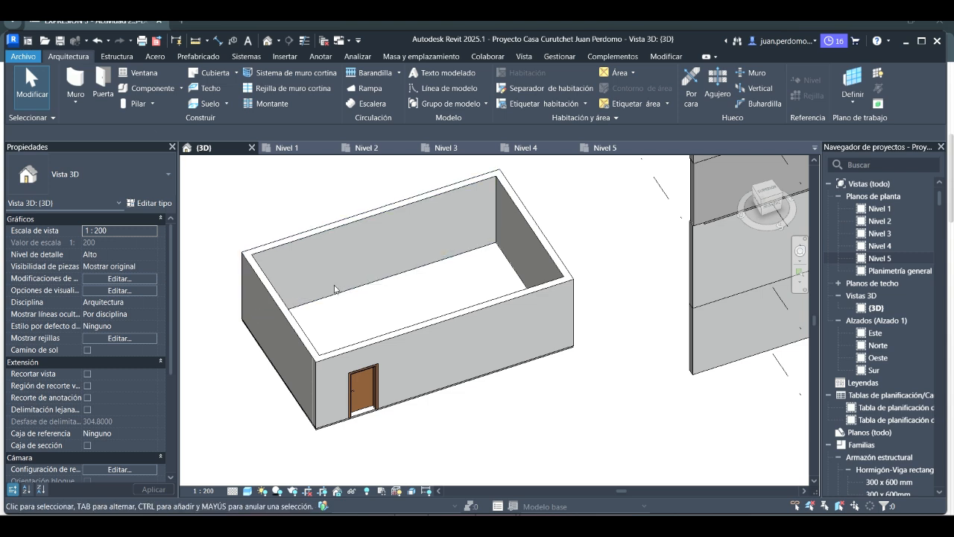
Place a 140 x 230 cm Ventana doble con contraventanas about 1.8 m from the door in the same wall and check it in 3D.
{"action": "left_click", "coordinate": [140, 77]}
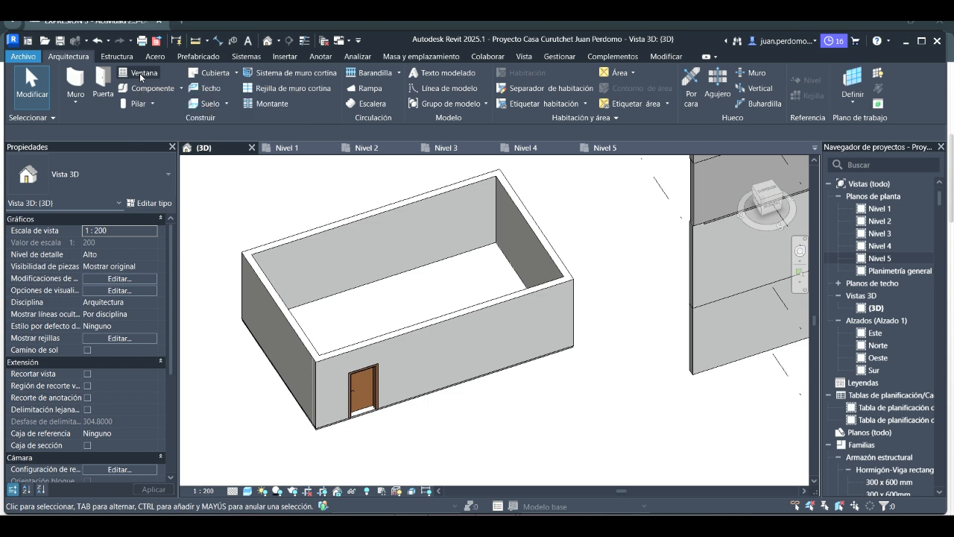
{"action": "left_click", "coordinate": [152, 157]}
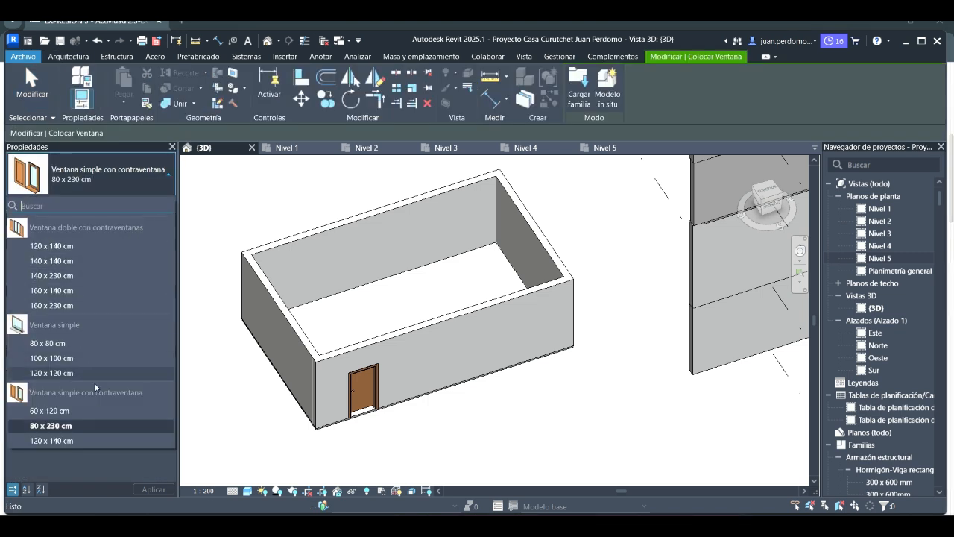
{"action": "left_click", "coordinate": [66, 246]}
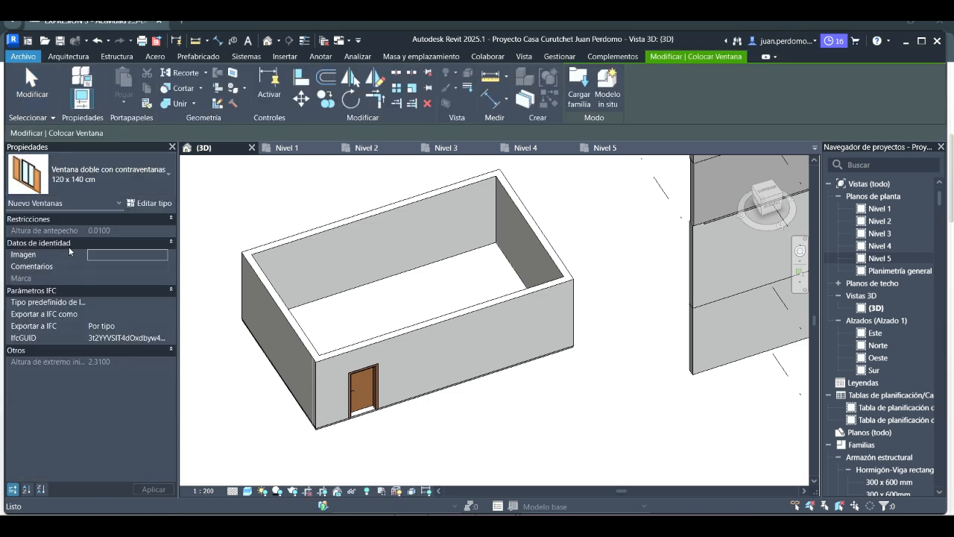
{"action": "left_click", "coordinate": [97, 174]}
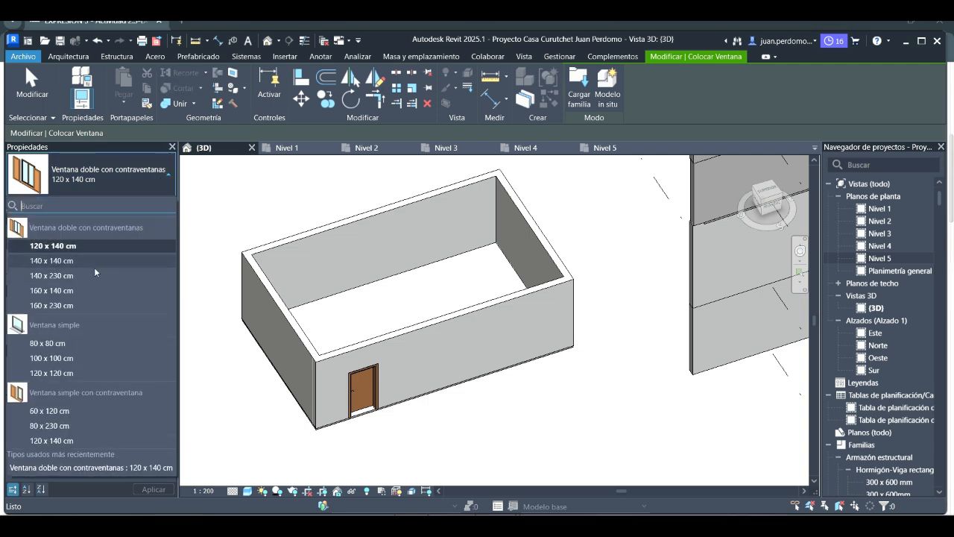
{"action": "left_click", "coordinate": [97, 275]}
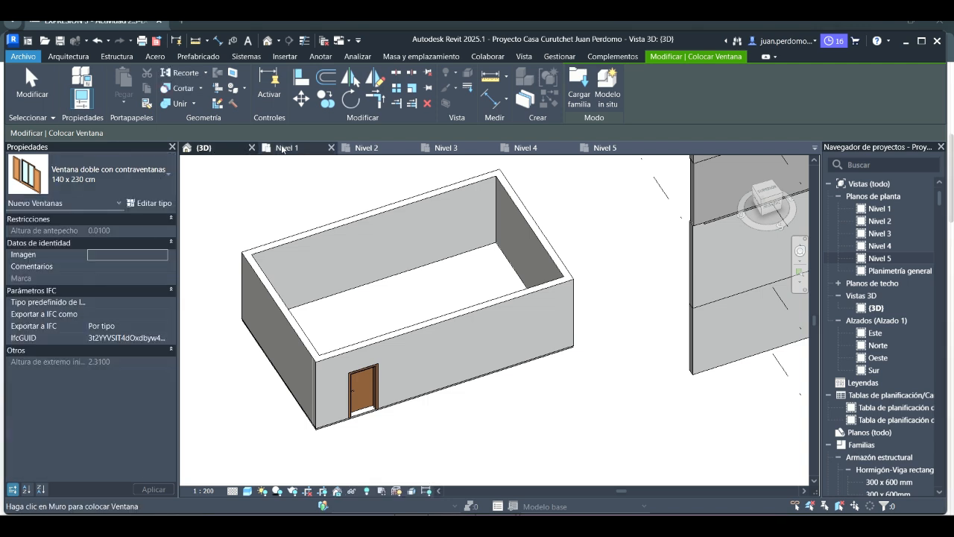
{"action": "left_click", "coordinate": [282, 148]}
{"action": "scroll", "coordinate": [434, 362], "scroll_direction": "up", "scroll_amount": 4}
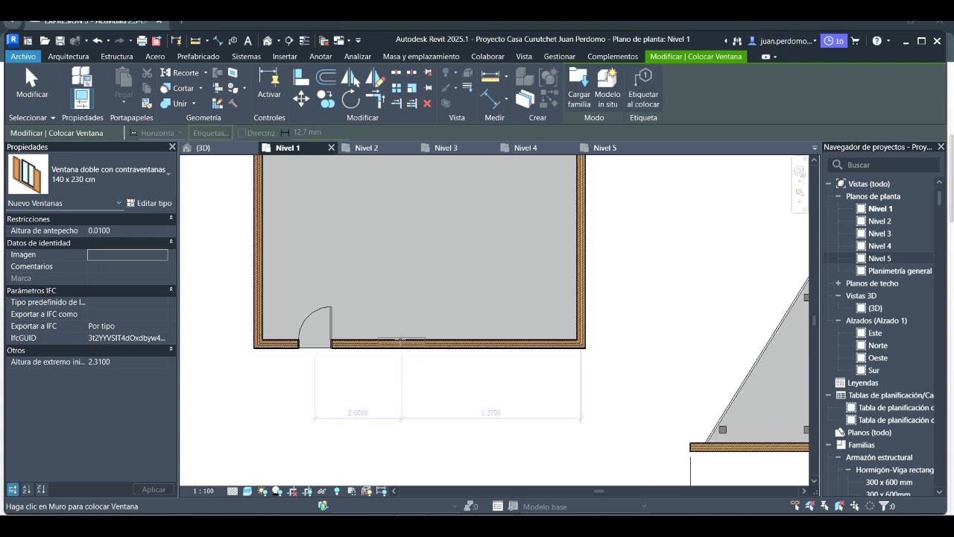
{"action": "left_click", "coordinate": [375, 344]}
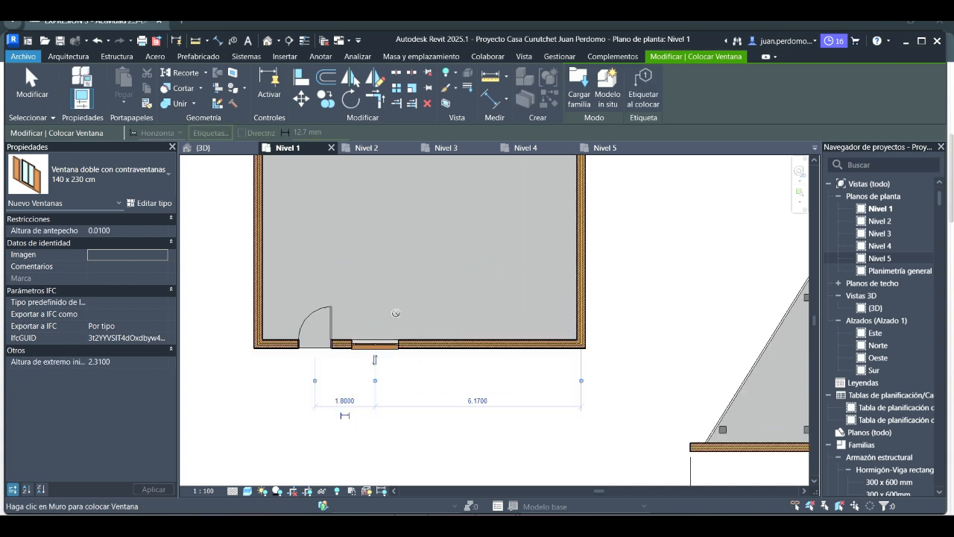
{"action": "left_click", "coordinate": [214, 148]}
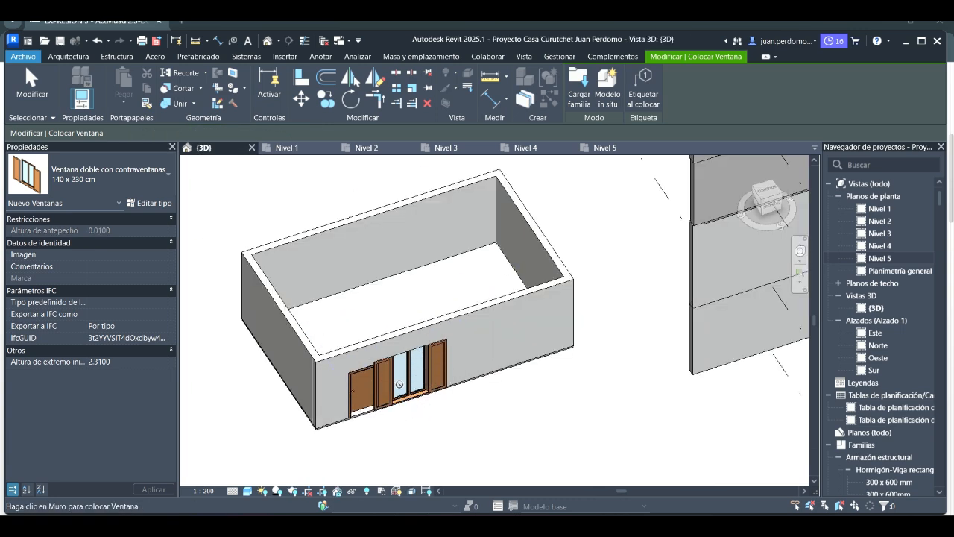
{"action": "scroll", "coordinate": [402, 382], "scroll_direction": "up", "scroll_amount": 4}
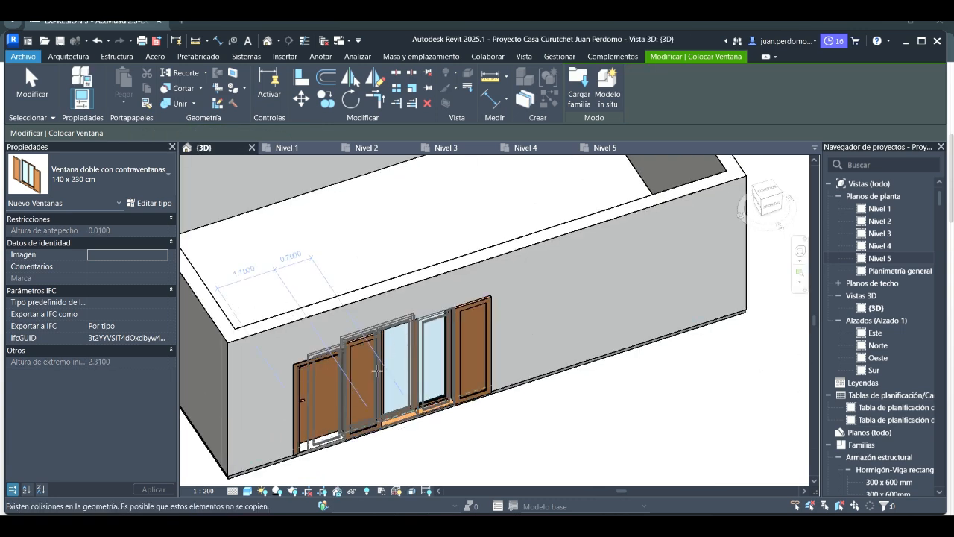
{"action": "scroll", "coordinate": [380, 372], "scroll_direction": "down", "scroll_amount": 1}
{"action": "scroll", "coordinate": [380, 371], "scroll_direction": "down", "scroll_amount": 2}
{"action": "scroll", "coordinate": [308, 287], "scroll_direction": "down", "scroll_amount": 1}
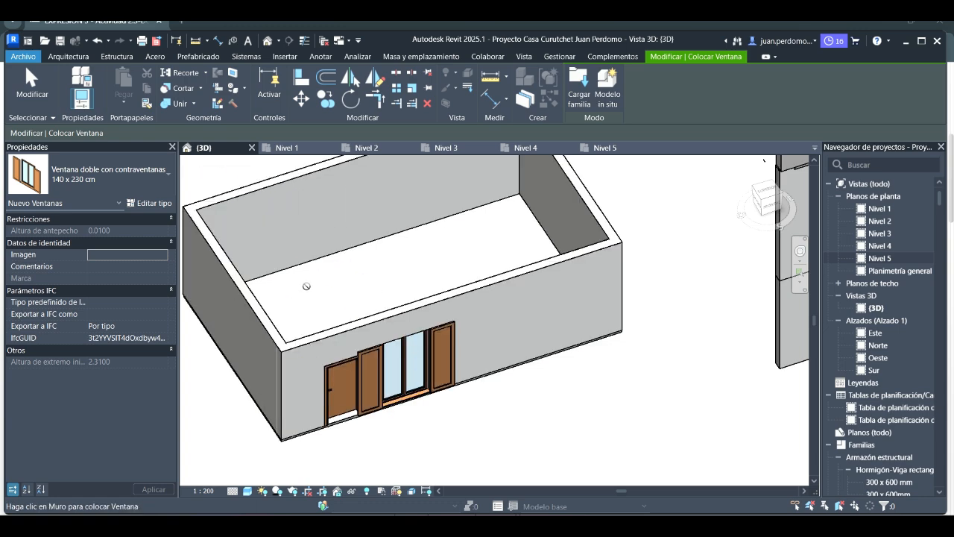
{"action": "key", "text": "Escape"}
{"action": "key", "text": "Escape"}
Set the sill height (Altura de antepecho) of the double window beside the door to 1.
{"action": "left_click", "coordinate": [389, 362]}
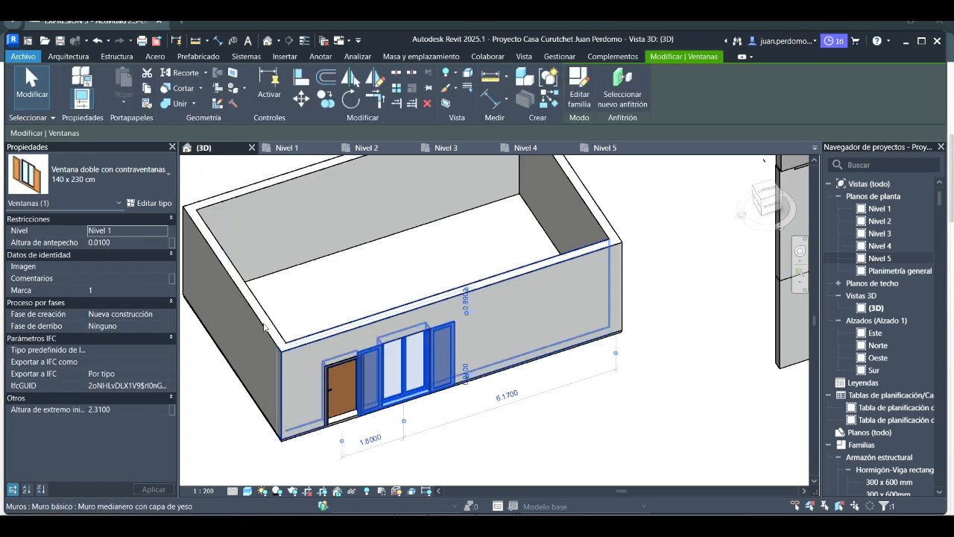
{"action": "left_click", "coordinate": [130, 244]}
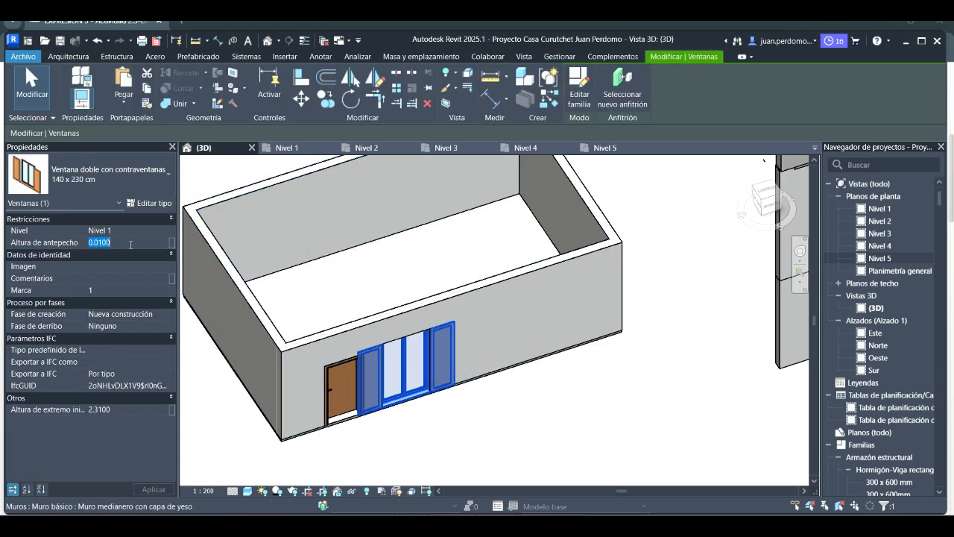
{"action": "key", "text": "BackSpace"}
{"action": "type", "text": "1"}
{"action": "key", "text": "Return"}
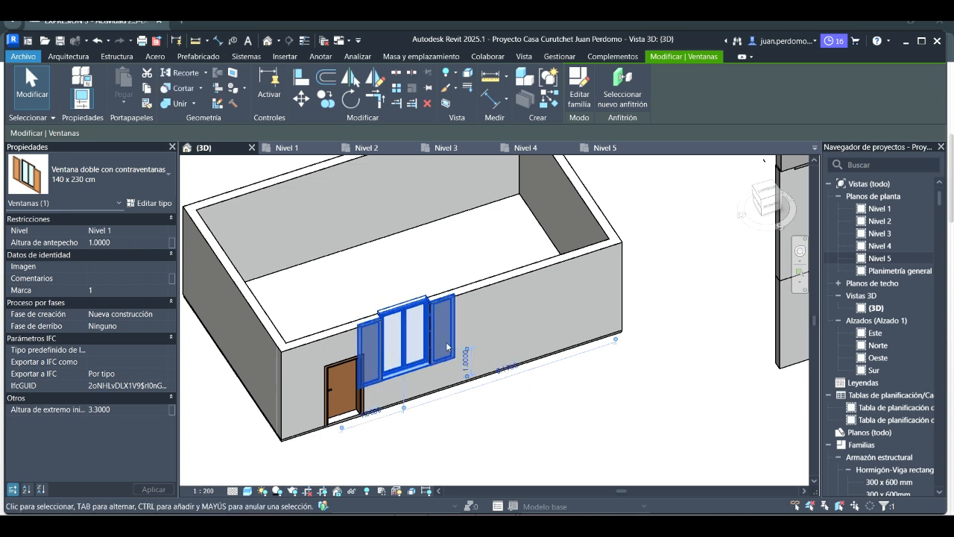
Set the sill height (Altura de antepecho) of the double window beside the door to 0.80.
{"action": "left_click", "coordinate": [118, 243]}
{"action": "key", "text": "BackSpace"}
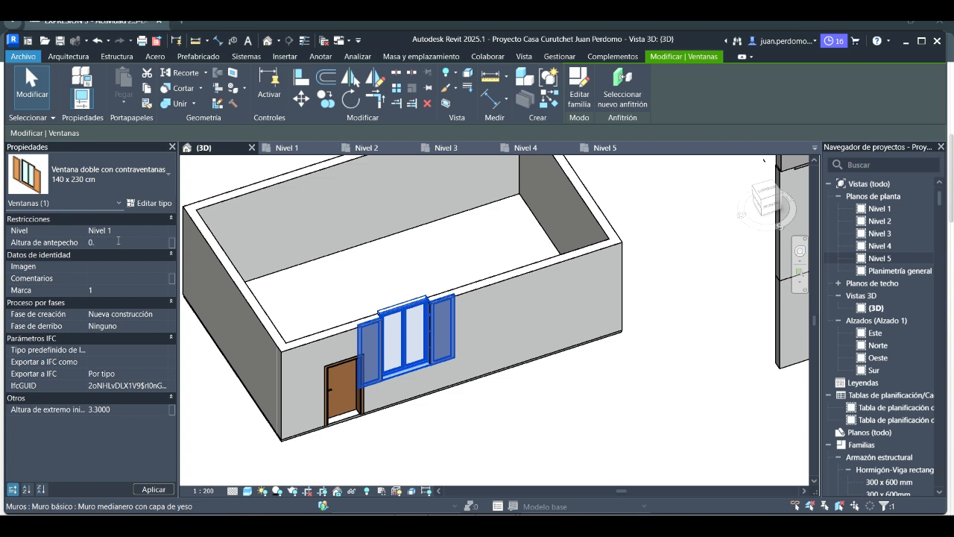
{"action": "type", "text": "0.80"}
{"action": "key", "text": "Return"}
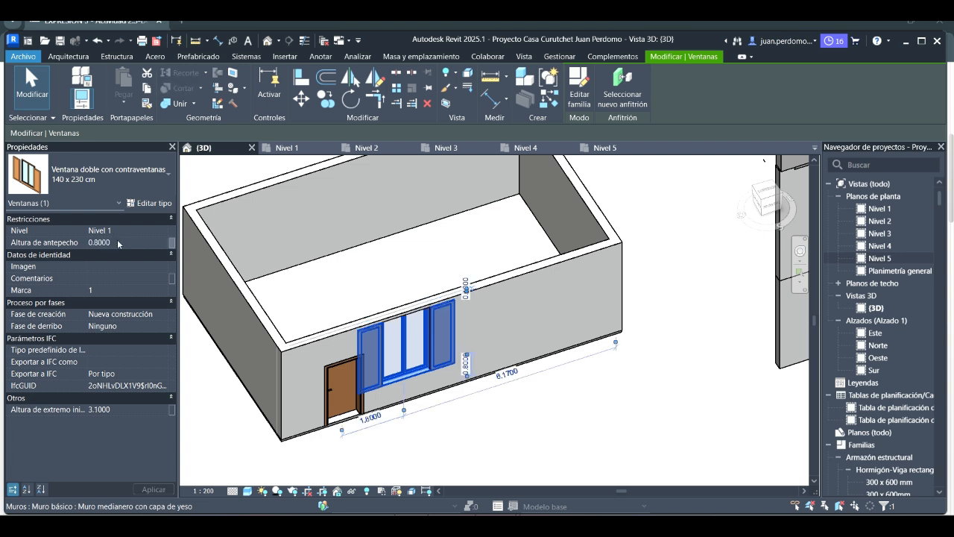
Set the double window's sill height (Altura de antepecho) to 0.60.
{"action": "left_click", "coordinate": [117, 242]}
{"action": "double_click", "coordinate": [117, 242]}
{"action": "type", "text": "0.60"}
{"action": "key", "text": "Return"}
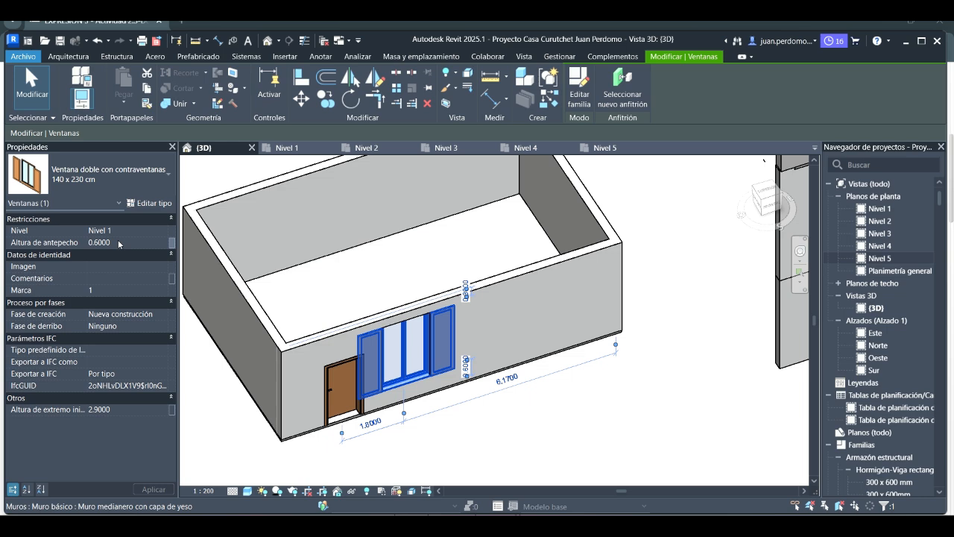
Move the double window along the wall, slightly farther away from the door, and inspect it in 3D.
{"action": "left_click_drag", "start_coordinate": [414, 360], "coordinate": [442, 351]}
{"action": "left_click", "coordinate": [613, 351]}
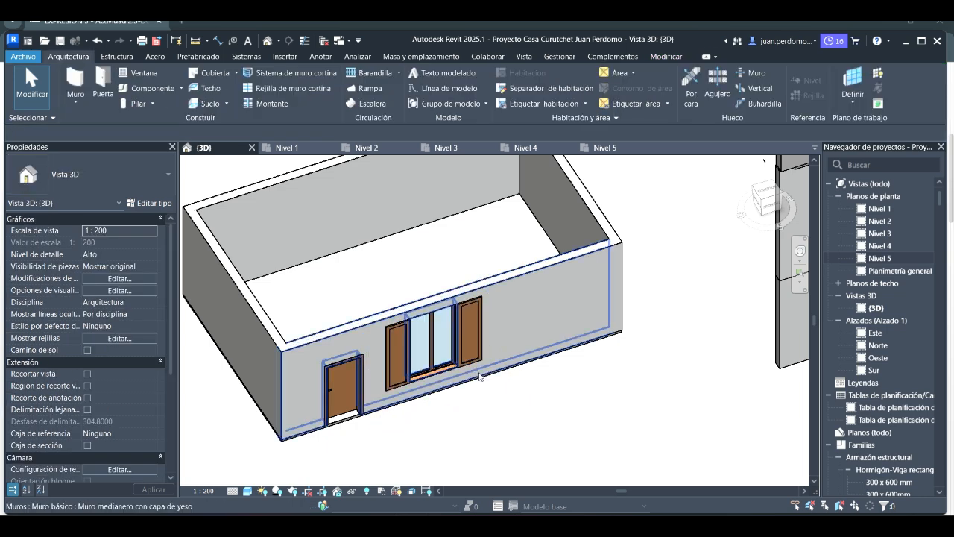
{"action": "scroll", "coordinate": [481, 369], "scroll_direction": "down", "scroll_amount": 2}
{"action": "middle_click_drag", "start_coordinate": [482, 366], "coordinate": [555, 337], "text": "shift"}
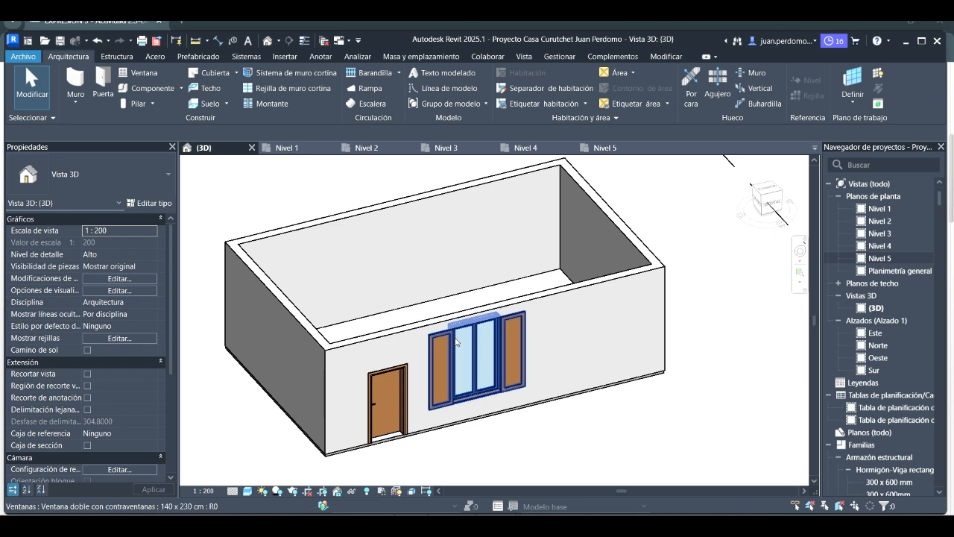
Draw a Muro cortina - horizontal about 2.2 m long on Nivel 1 within the lower wall, right of the double window, and check it in 3D.
{"action": "left_click", "coordinate": [282, 148]}
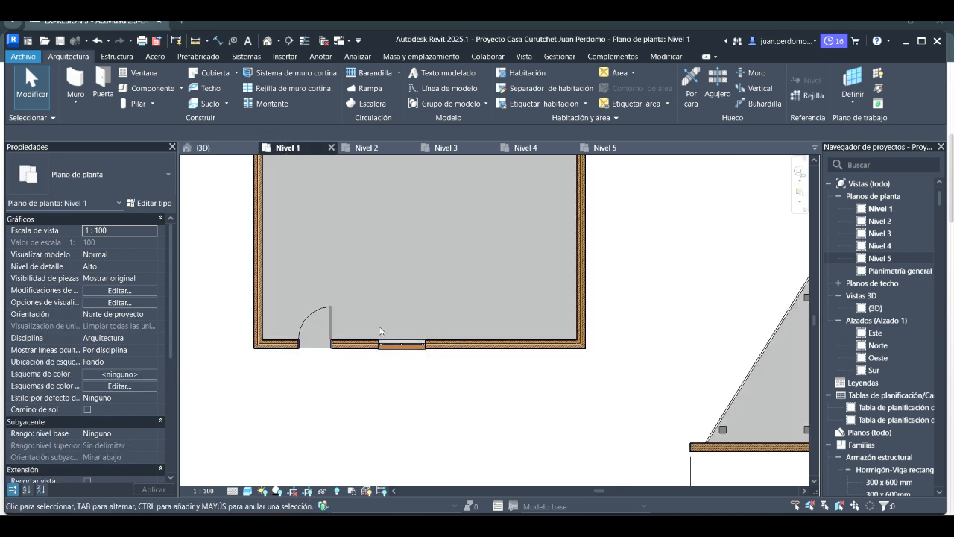
{"action": "middle_click_drag", "start_coordinate": [398, 258], "coordinate": [445, 323]}
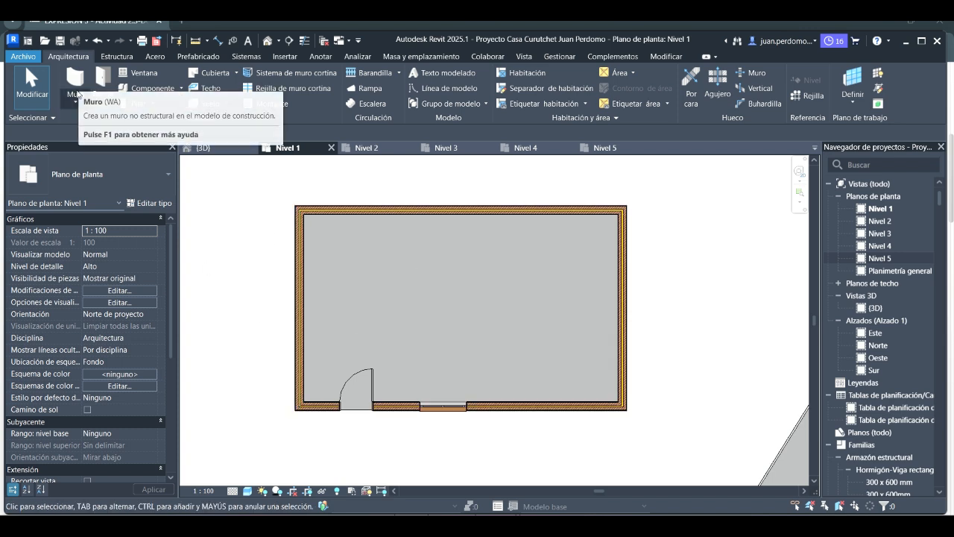
{"action": "left_click", "coordinate": [77, 80]}
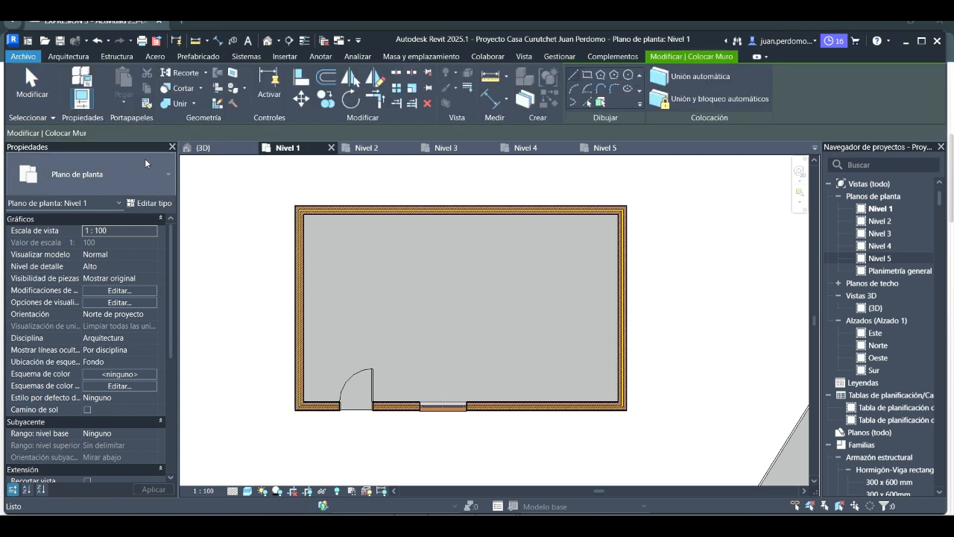
{"action": "left_click", "coordinate": [146, 179]}
{"action": "scroll", "coordinate": [89, 302], "scroll_direction": "down", "scroll_amount": 3}
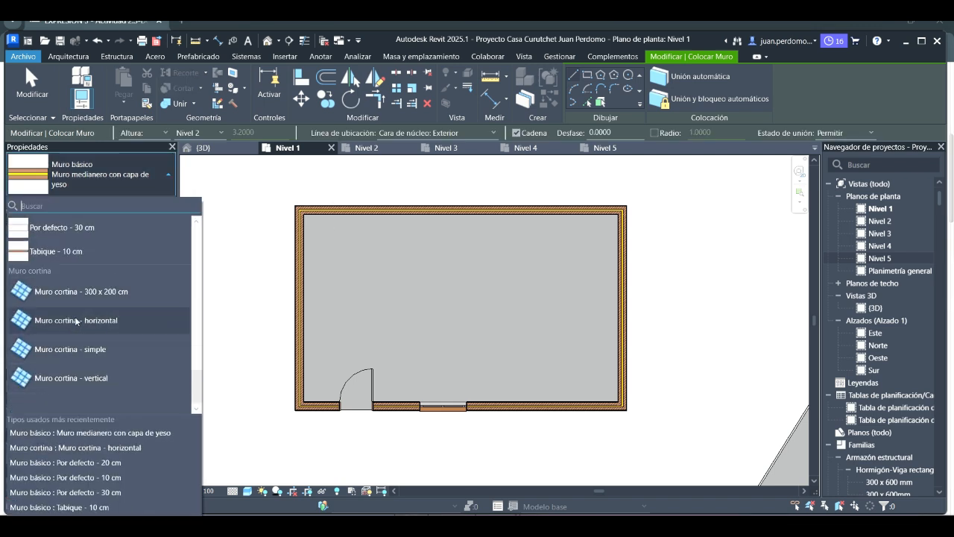
{"action": "left_click", "coordinate": [108, 321]}
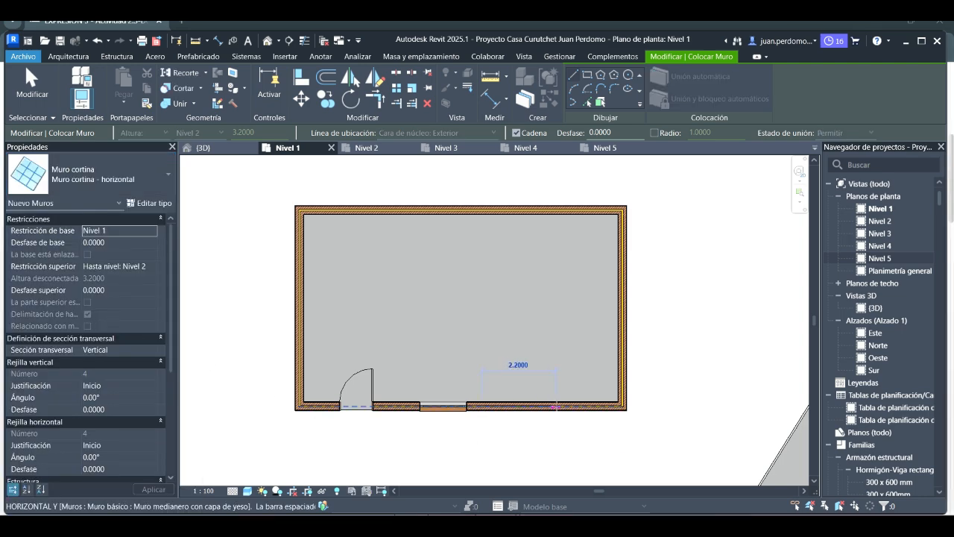
{"action": "left_click", "coordinate": [555, 403]}
{"action": "key", "text": "Escape"}
{"action": "key", "text": "Escape"}
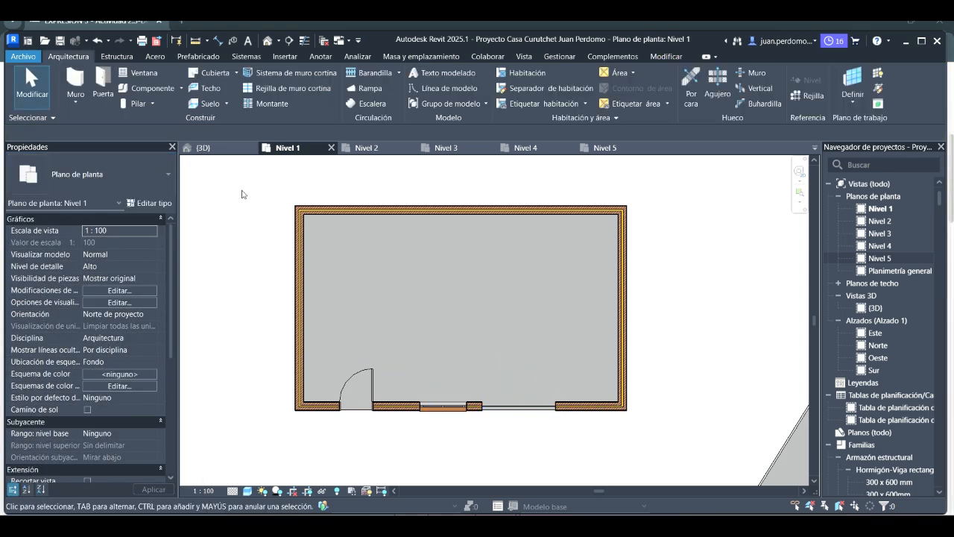
{"action": "left_click", "coordinate": [203, 148]}
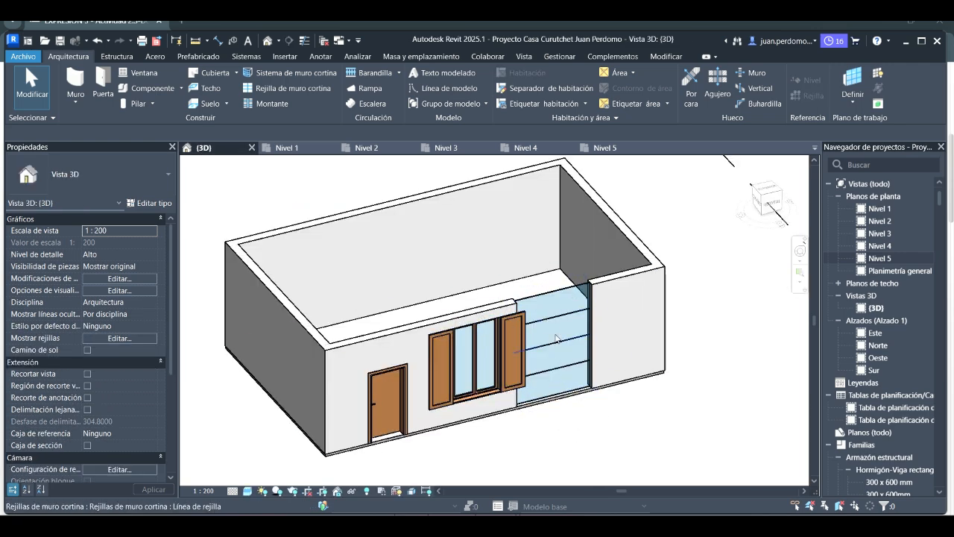
Set the top offset (Desfase superior) of the curtain wall beside the double window to 1.
{"action": "left_click", "coordinate": [555, 306]}
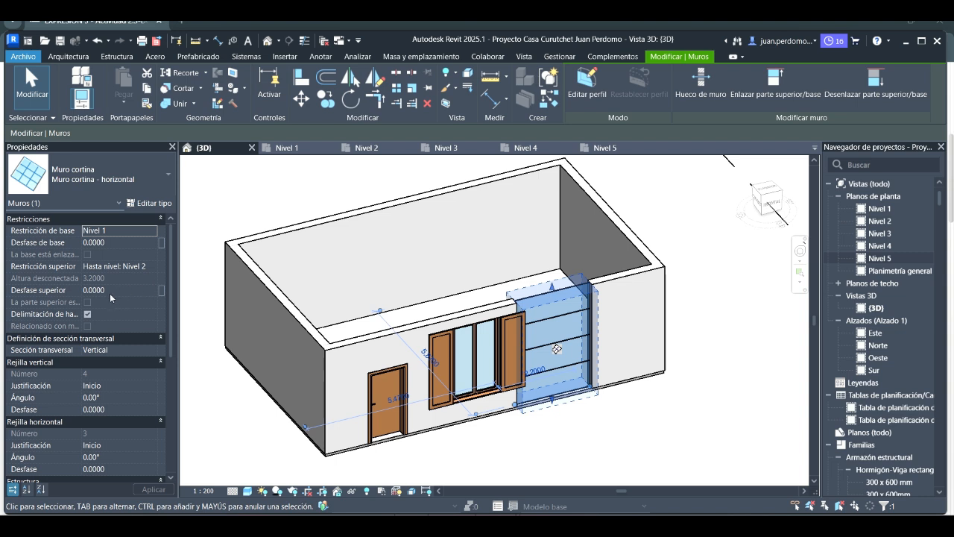
{"action": "left_click", "coordinate": [110, 293]}
{"action": "key", "text": "BackSpace"}
{"action": "key", "text": "BackSpace"}
{"action": "key", "text": "BackSpace"}
{"action": "key", "text": "BackSpace"}
{"action": "key", "text": "BackSpace"}
{"action": "key", "text": "BackSpace"}
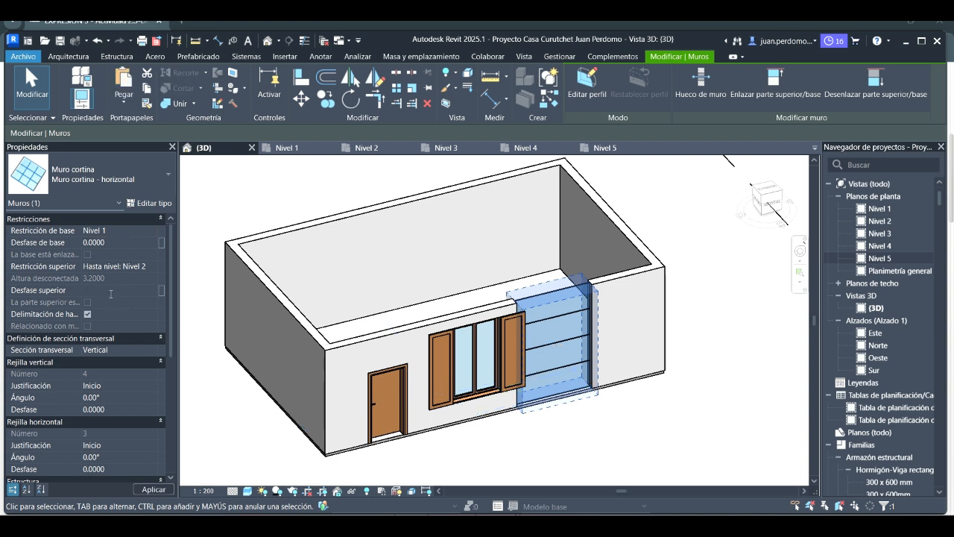
{"action": "type", "text": "1"}
{"action": "key", "text": "Return"}
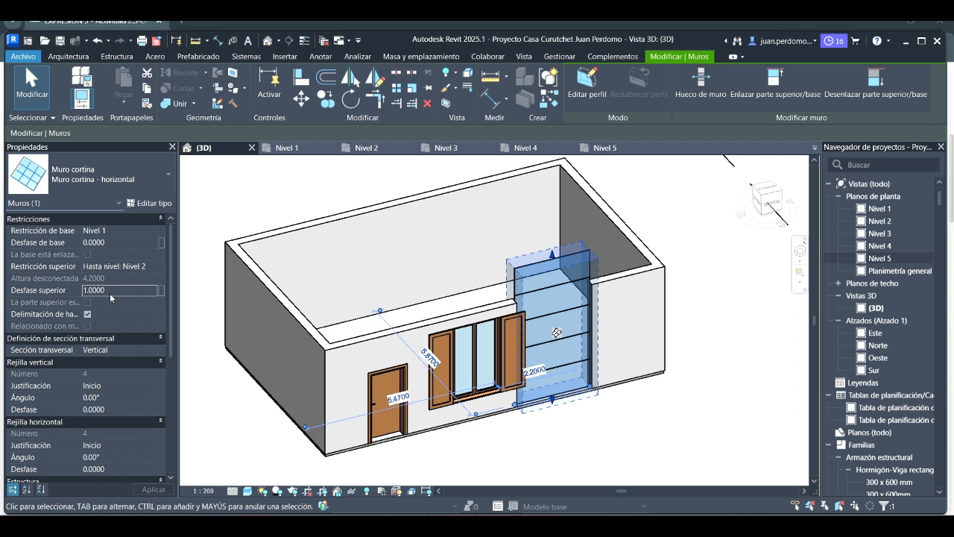
Set the curtain wall's top offset (Desfase superior) to -0.1.
{"action": "left_click", "coordinate": [109, 293]}
{"action": "key", "text": "BackSpace"}
{"action": "key", "text": "BackSpace"}
{"action": "key", "text": "BackSpace"}
{"action": "key", "text": "BackSpace"}
{"action": "key", "text": "BackSpace"}
{"action": "key", "text": "BackSpace"}
{"action": "type", "text": "-0.1"}
{"action": "key", "text": "Return"}
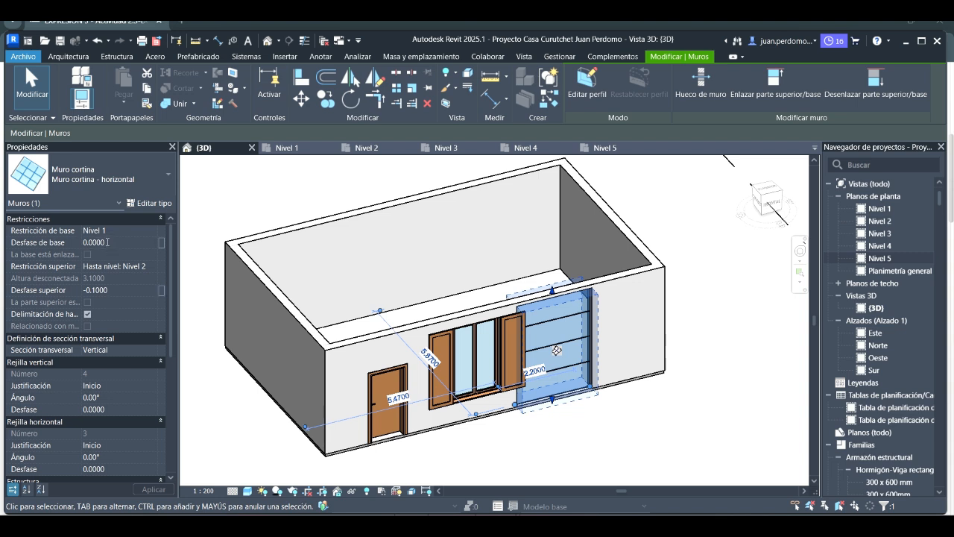
Set the curtain wall's base offset (Desfase de base) to 1 and deselect it.
{"action": "left_click", "coordinate": [107, 242]}
{"action": "key", "text": "BackSpace"}
{"action": "key", "text": "BackSpace"}
{"action": "key", "text": "BackSpace"}
{"action": "key", "text": "BackSpace"}
{"action": "key", "text": "BackSpace"}
{"action": "key", "text": "BackSpace"}
{"action": "type", "text": "1"}
{"action": "key", "text": "Return"}
{"action": "left_click", "coordinate": [725, 239]}
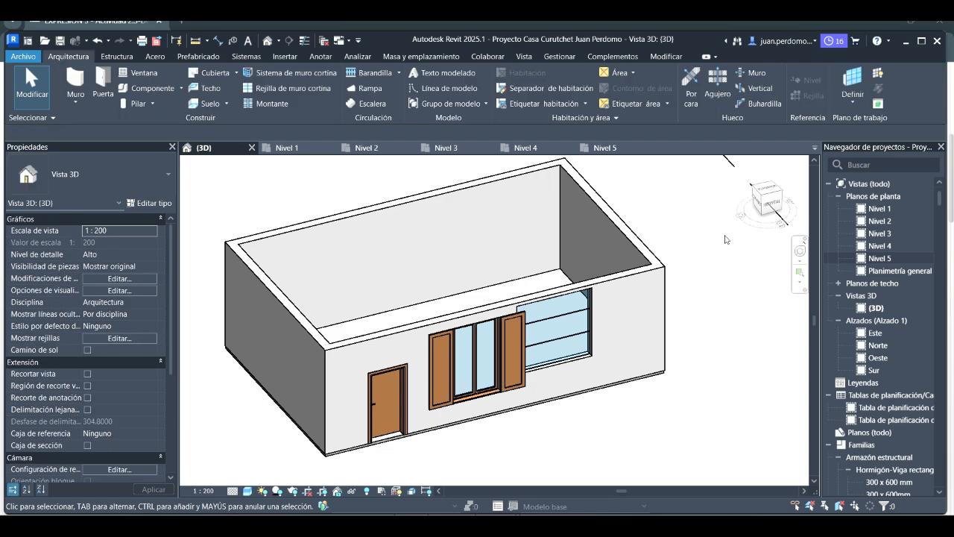
Stretch the curtain wall's lower edge down to a base offset of about 0.57, adjust its upper edge freehand, and check it in 3D.
{"action": "left_click", "coordinate": [590, 319]}
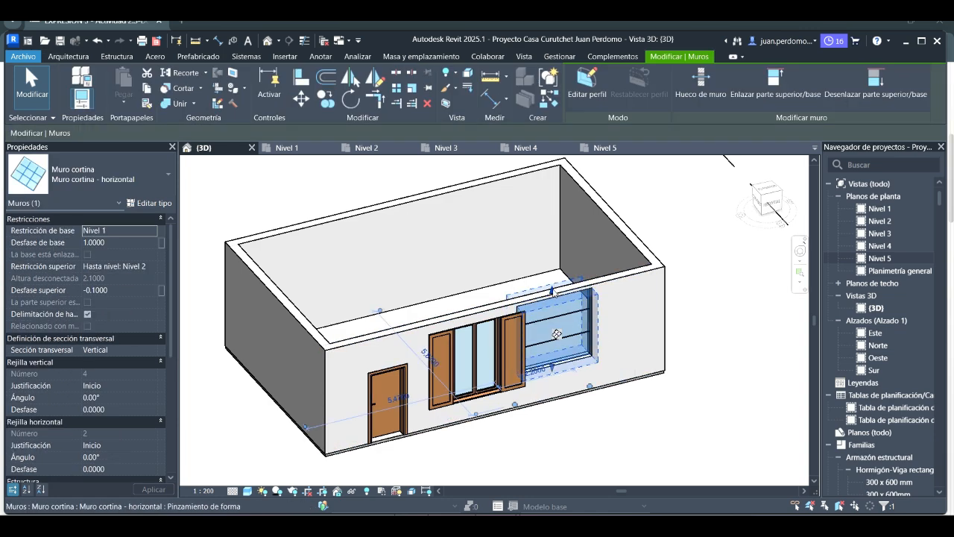
{"action": "mouse_move", "coordinate": [553, 370]}
{"action": "left_mouse_down"}
{"action": "mouse_move", "coordinate": [553, 422]}
{"action": "mouse_move", "coordinate": [553, 382]}
{"action": "left_mouse_up"}
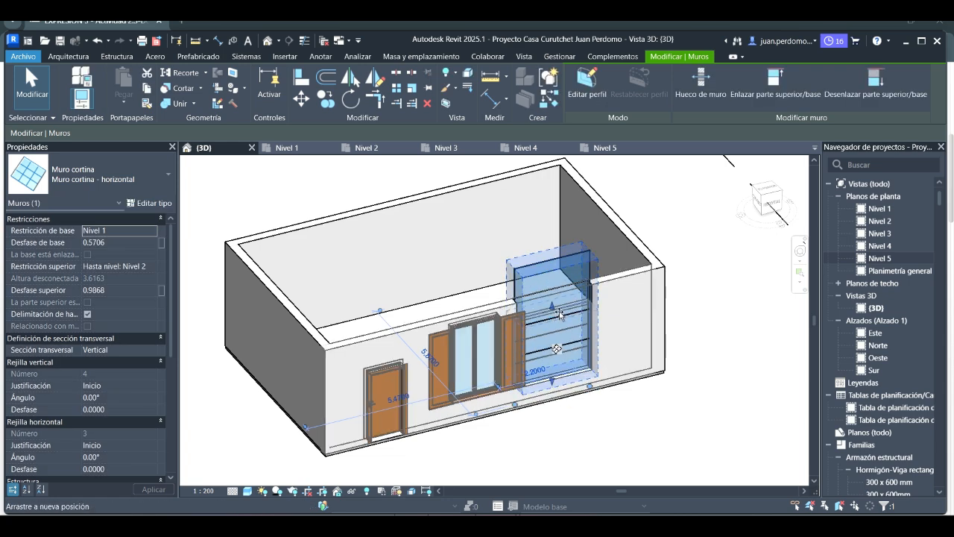
{"action": "key", "text": "Escape"}
{"action": "scroll", "coordinate": [602, 363], "scroll_direction": "up", "scroll_amount": 2}
{"action": "scroll", "coordinate": [601, 363], "scroll_direction": "down", "scroll_amount": 2}
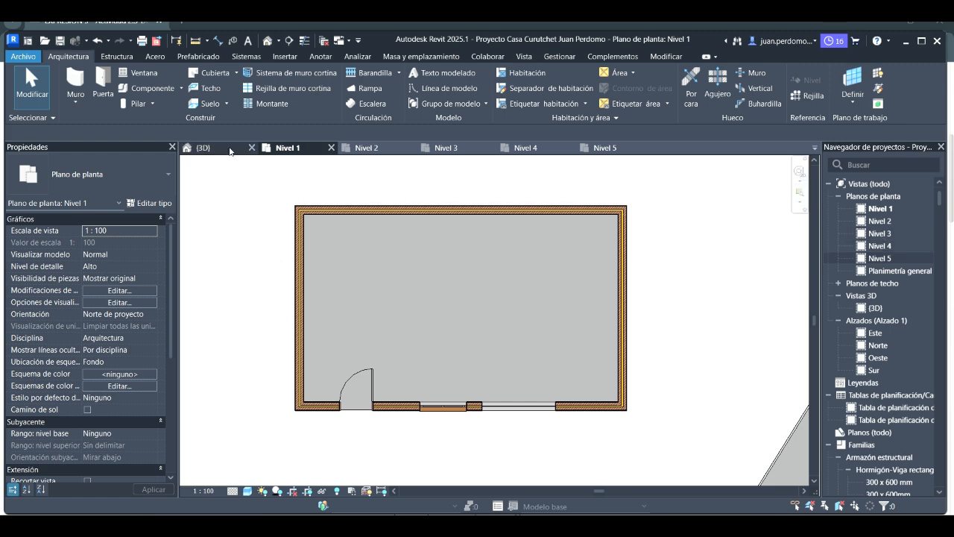
{"action": "left_click", "coordinate": [203, 147]}
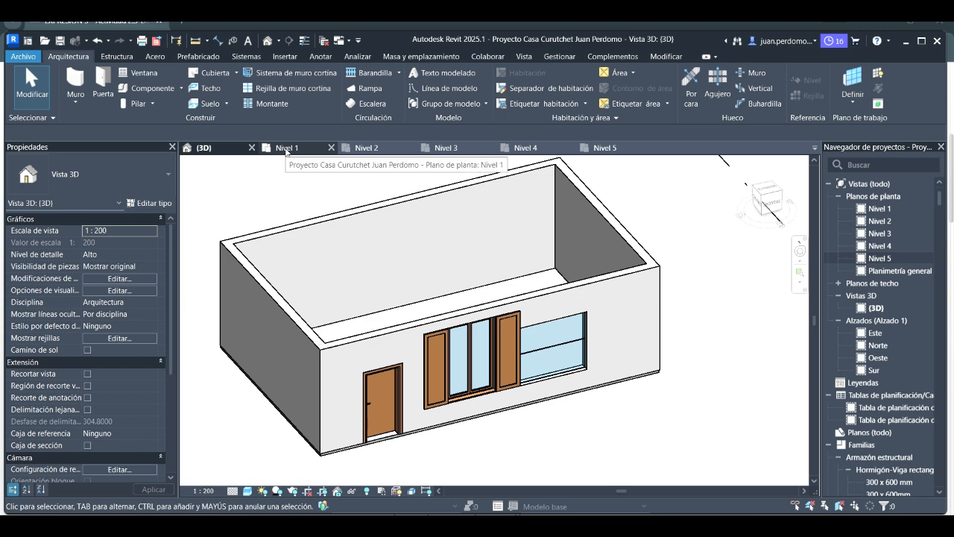
Try to create an L-shaped Losa de hormigón - C=17cm H=30cm stair on Nivel 1, running 2.7 m along the right wall before turning left.
{"action": "left_click", "coordinate": [286, 149]}
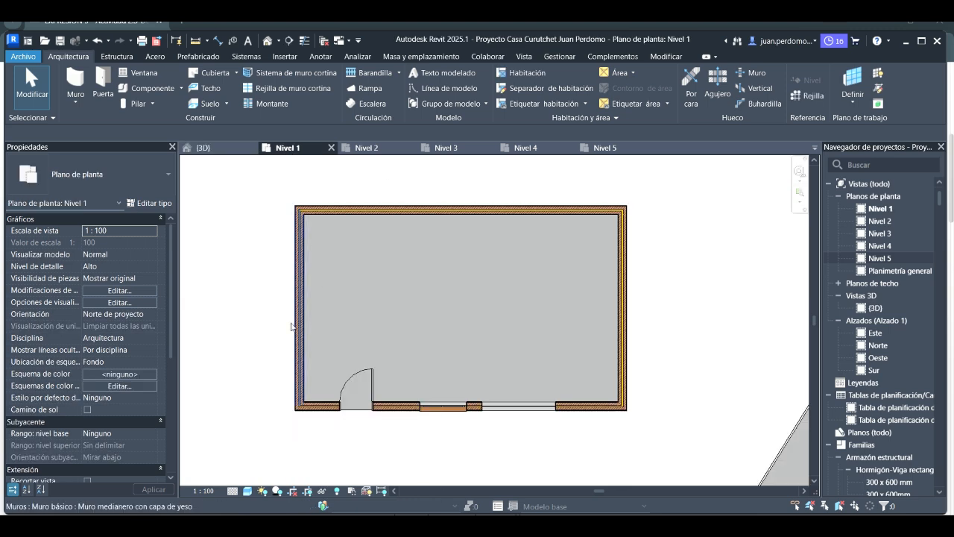
{"action": "left_click", "coordinate": [387, 106]}
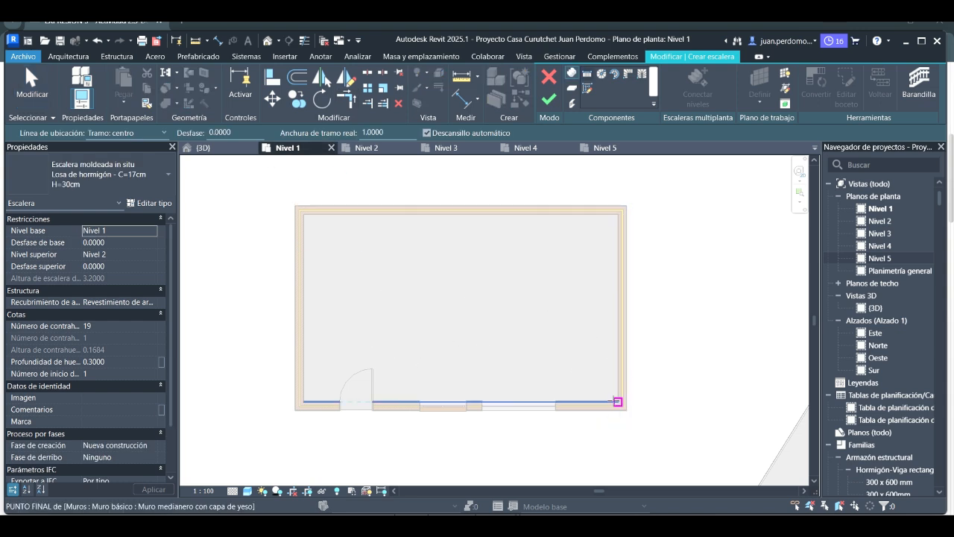
{"action": "left_click", "coordinate": [560, 345]}
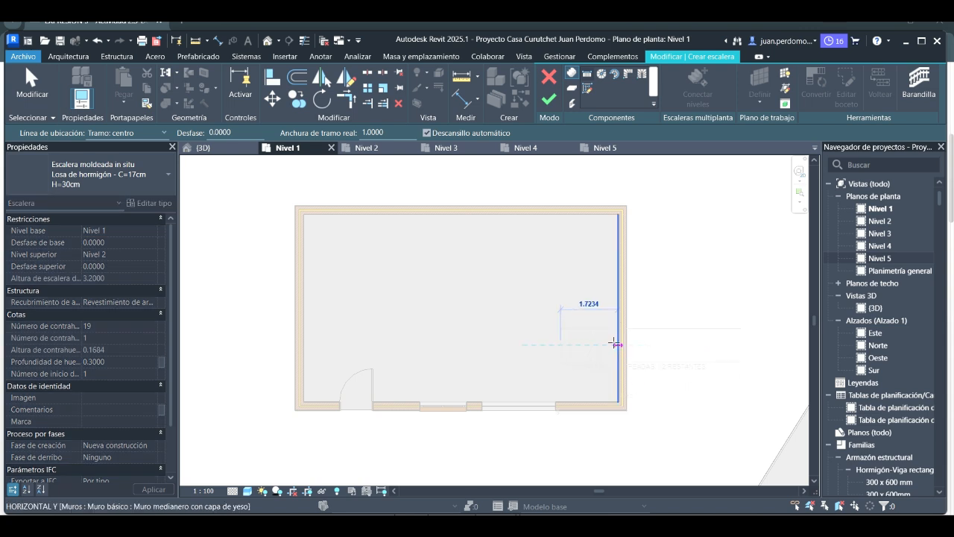
{"action": "key", "text": "Escape"}
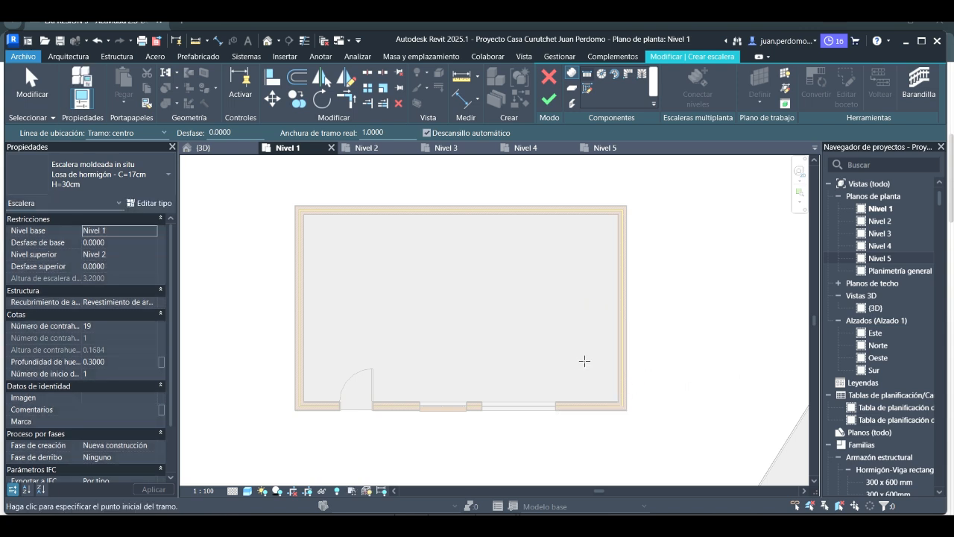
{"action": "left_click", "coordinate": [596, 369]}
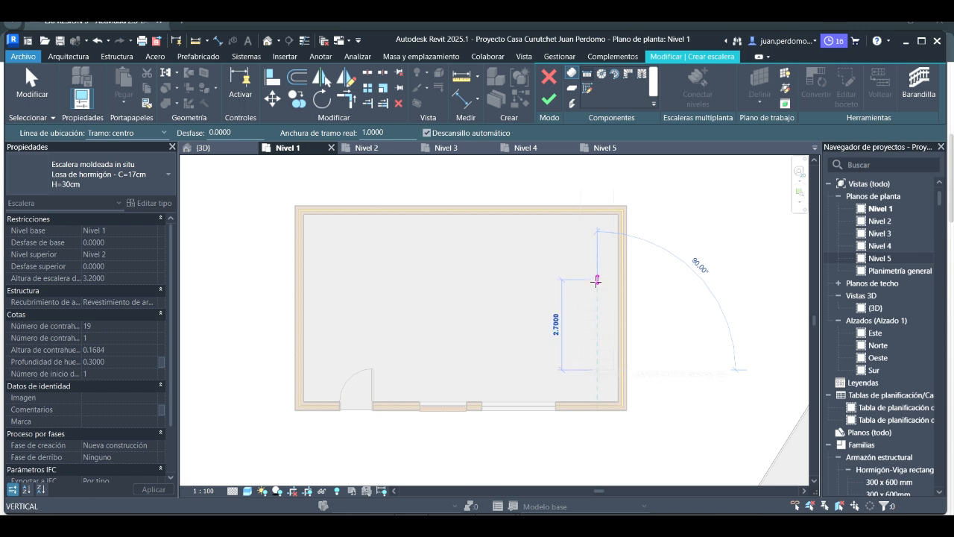
{"action": "scroll", "coordinate": [596, 281], "scroll_direction": "up", "scroll_amount": 2}
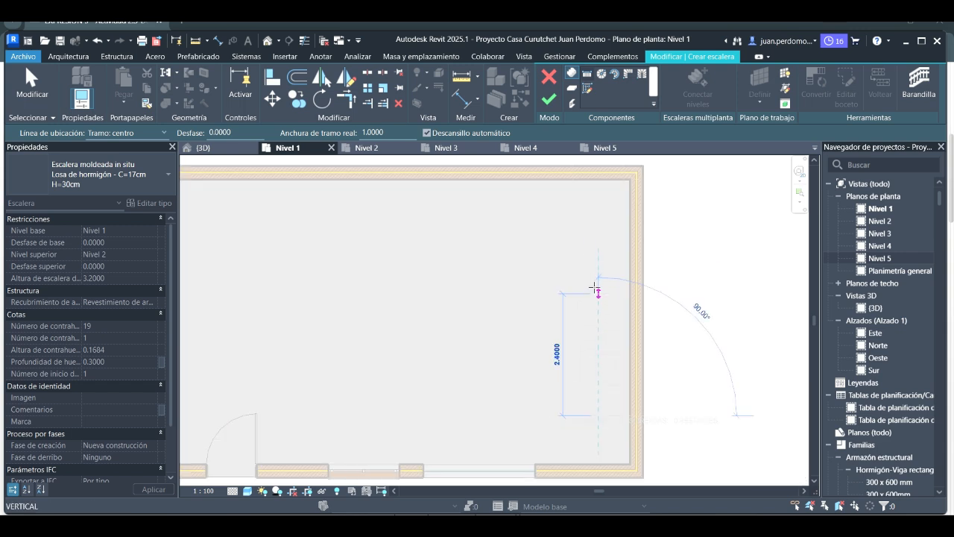
{"action": "left_click", "coordinate": [597, 279]}
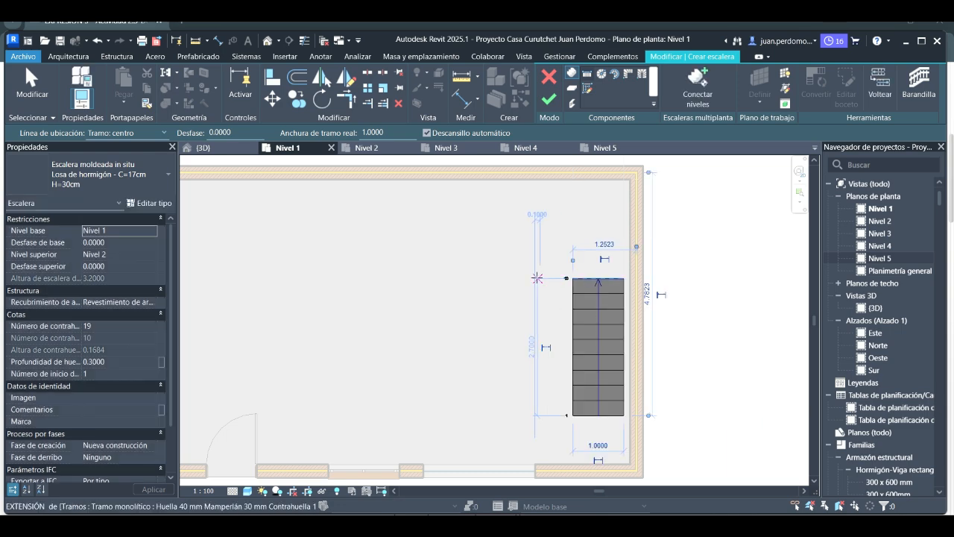
{"action": "left_click", "coordinate": [597, 280]}
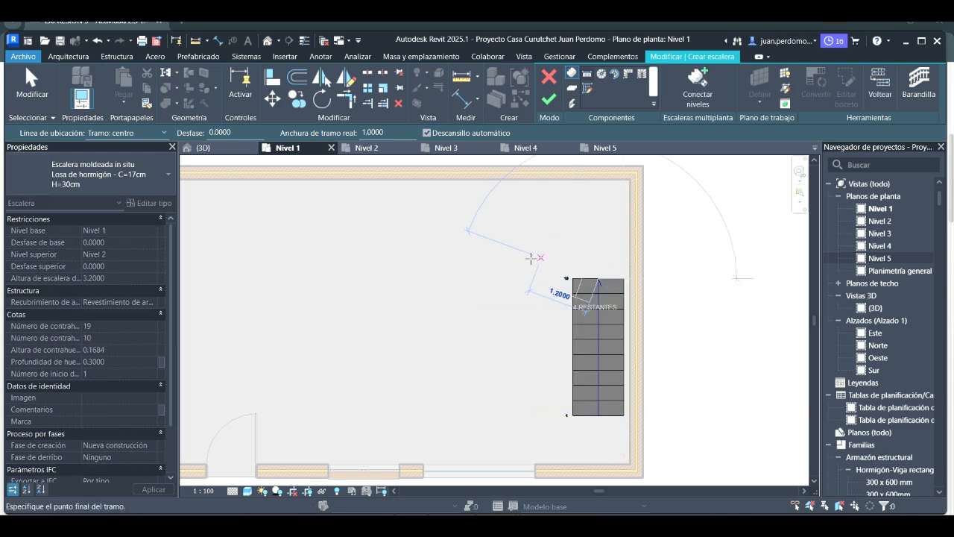
{"action": "left_click", "coordinate": [445, 278]}
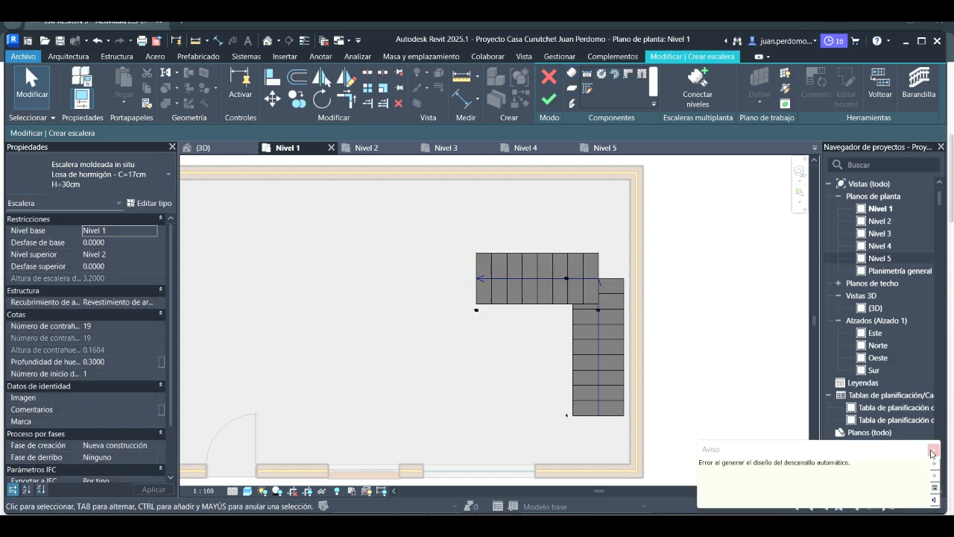
Delete both runs of the L-shaped stair.
{"action": "left_click", "coordinate": [541, 283]}
{"action": "key", "text": "Delete"}
{"action": "left_click", "coordinate": [575, 311]}
{"action": "key", "text": "Delete"}
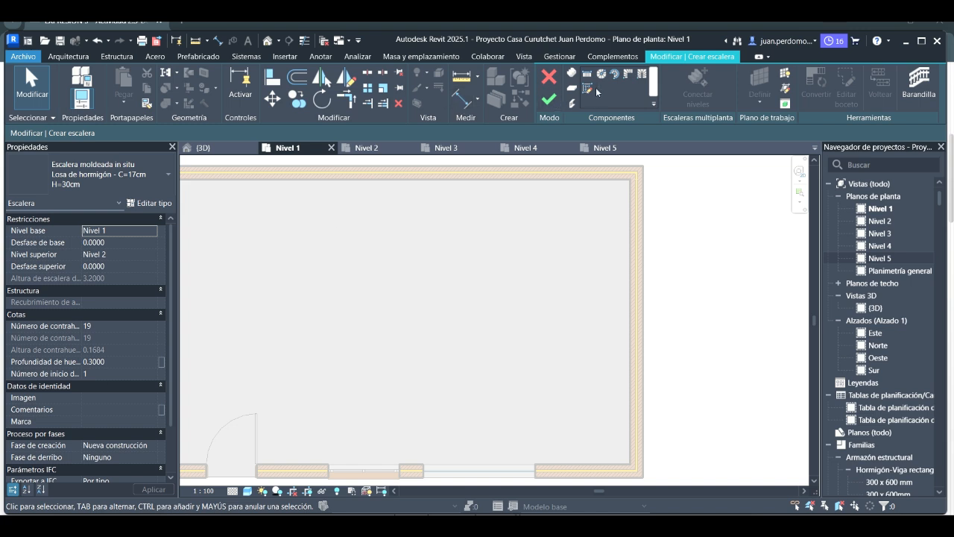
Abandon the new stair run and cancel the whole stair edit, discarding it.
{"action": "left_click", "coordinate": [572, 73]}
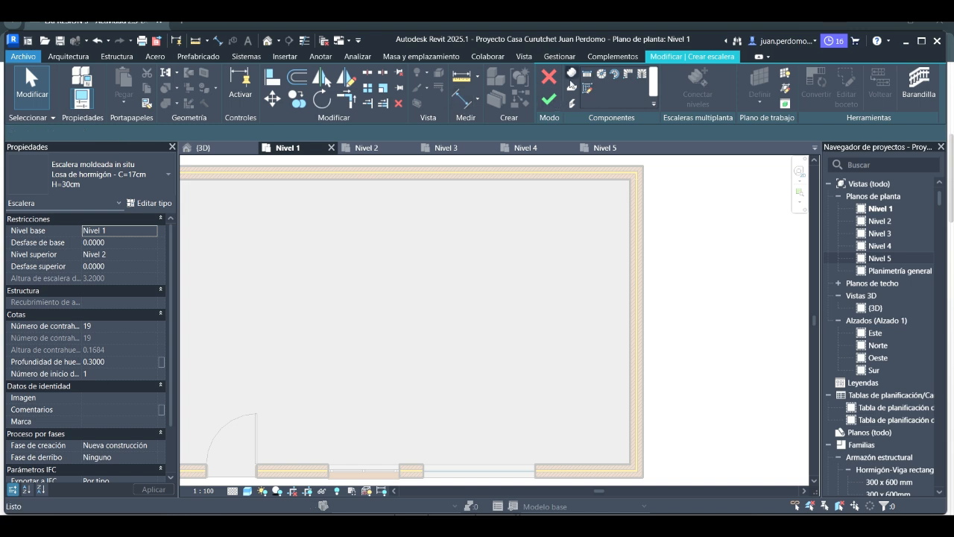
{"action": "left_click", "coordinate": [542, 371]}
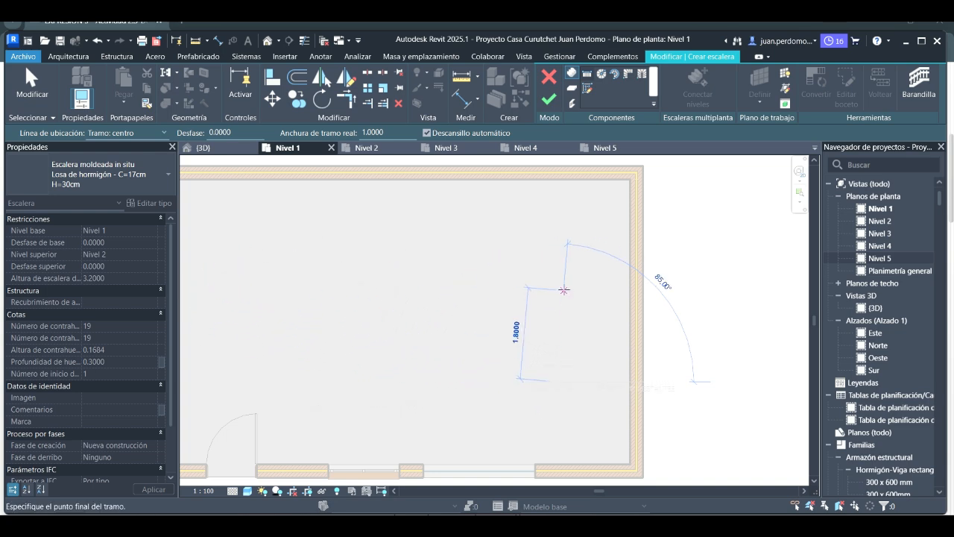
{"action": "key", "text": "Escape"}
{"action": "key", "text": "Escape"}
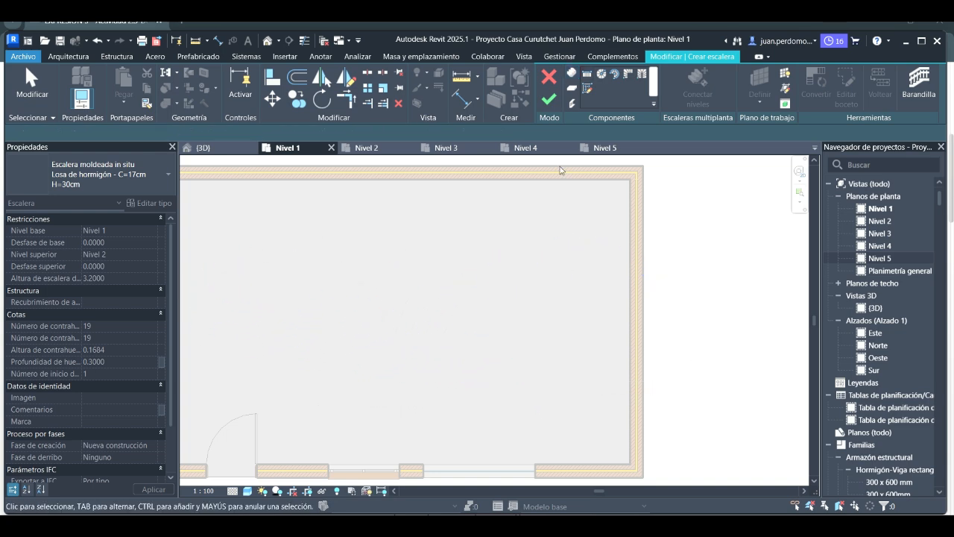
{"action": "left_click", "coordinate": [549, 77]}
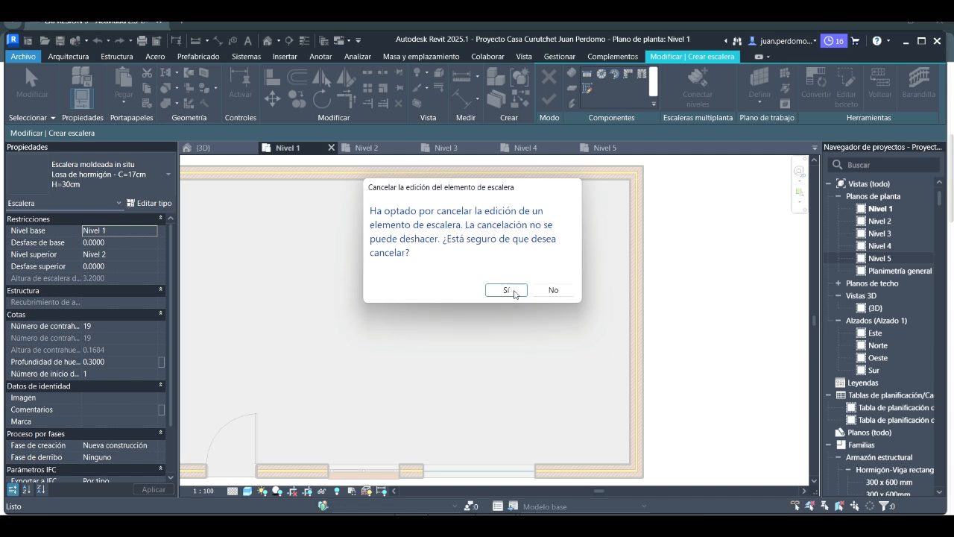
{"action": "left_click", "coordinate": [512, 291]}
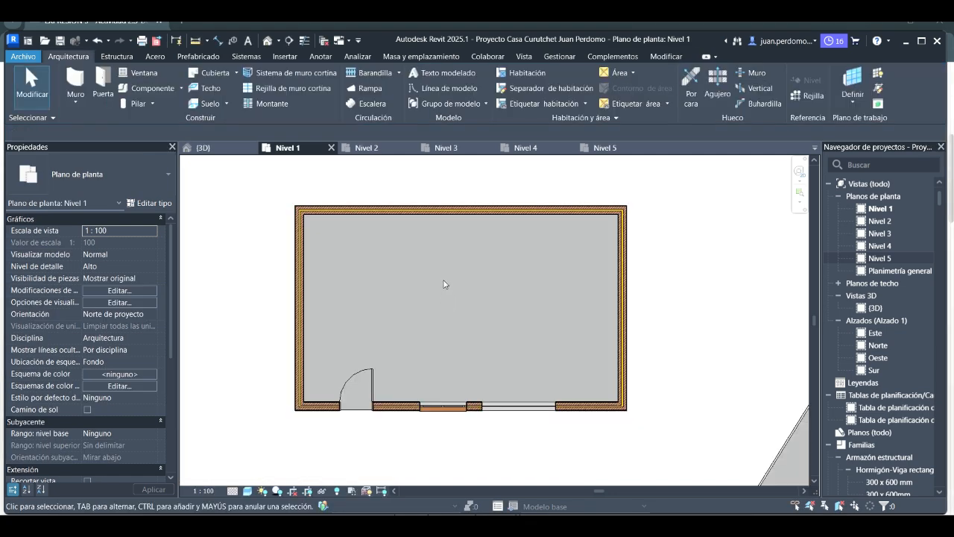
Review the project's levels in the Norte elevation, close that view and return to the Nivel 1 plan.
{"action": "left_click", "coordinate": [881, 347]}
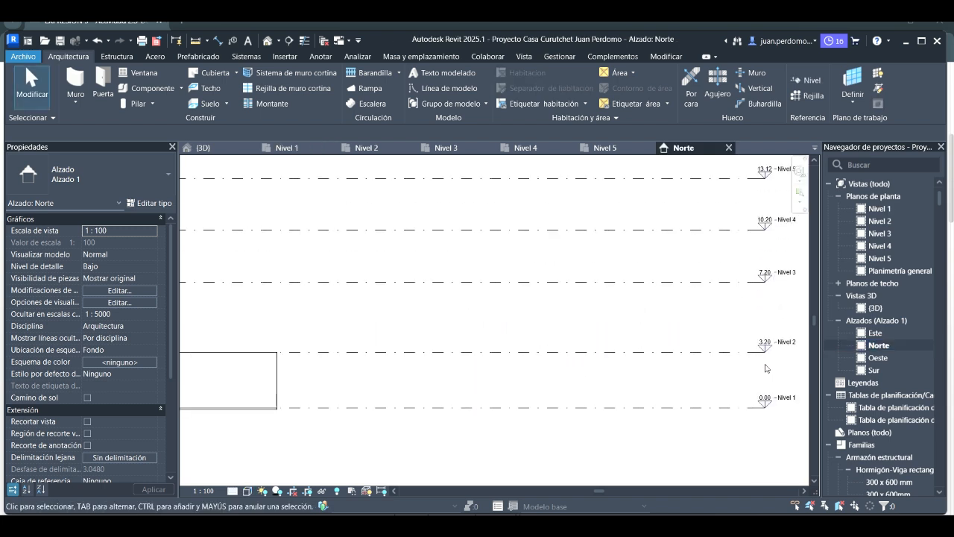
{"action": "scroll", "coordinate": [554, 358], "scroll_direction": "down", "scroll_amount": 3}
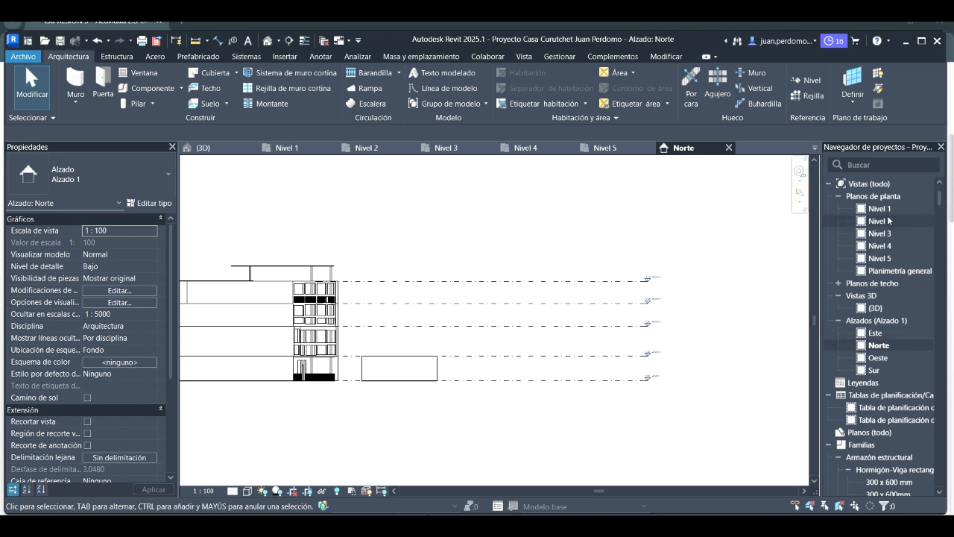
{"action": "left_click", "coordinate": [287, 147]}
{"action": "left_click", "coordinate": [730, 152]}
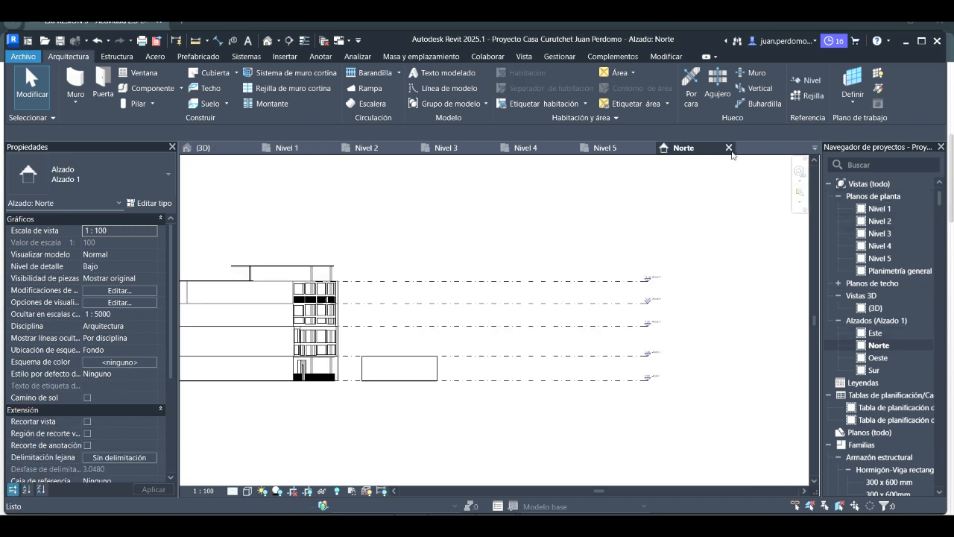
{"action": "left_click", "coordinate": [729, 148]}
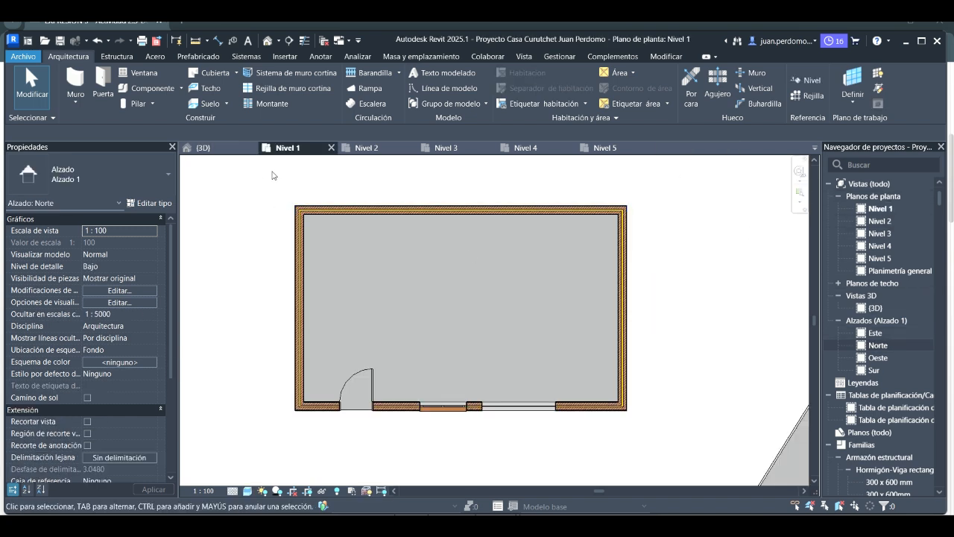
Draw a U-shaped Losa de hormigón - C=17cm H=30cm stair outside the room's left wall, 1 m wide with a first run about 2.7 m long.
{"action": "left_click", "coordinate": [375, 103]}
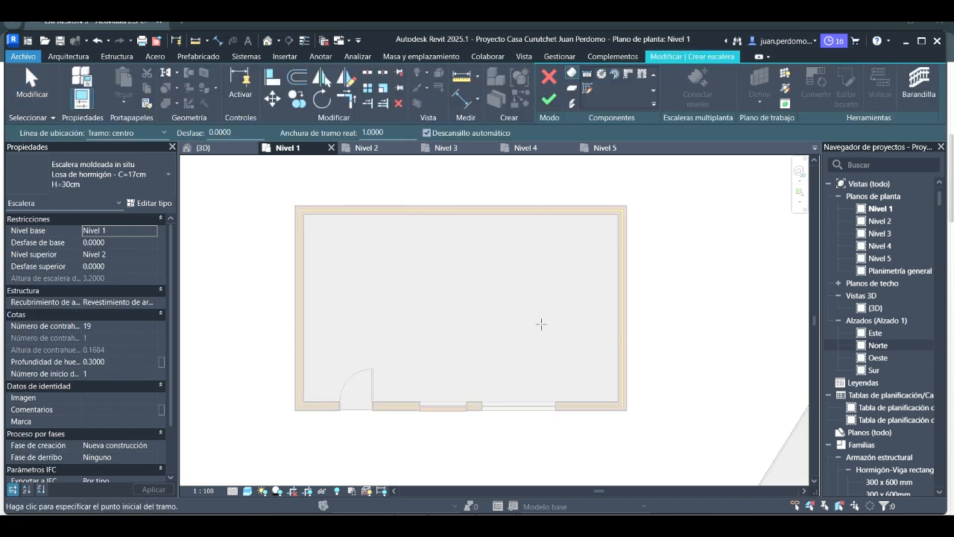
{"action": "scroll", "coordinate": [525, 300], "scroll_direction": "down", "scroll_amount": 3}
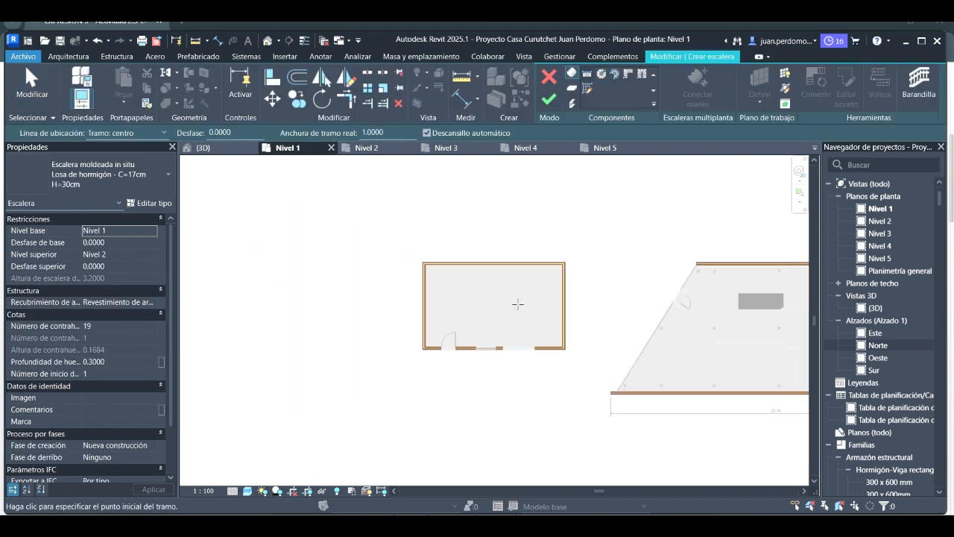
{"action": "left_click", "coordinate": [347, 339]}
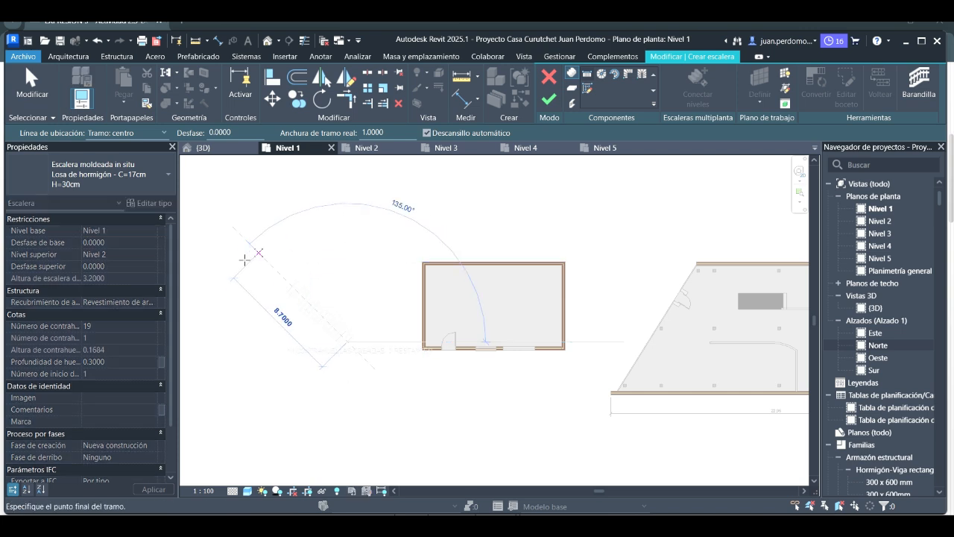
{"action": "left_click", "coordinate": [346, 308]}
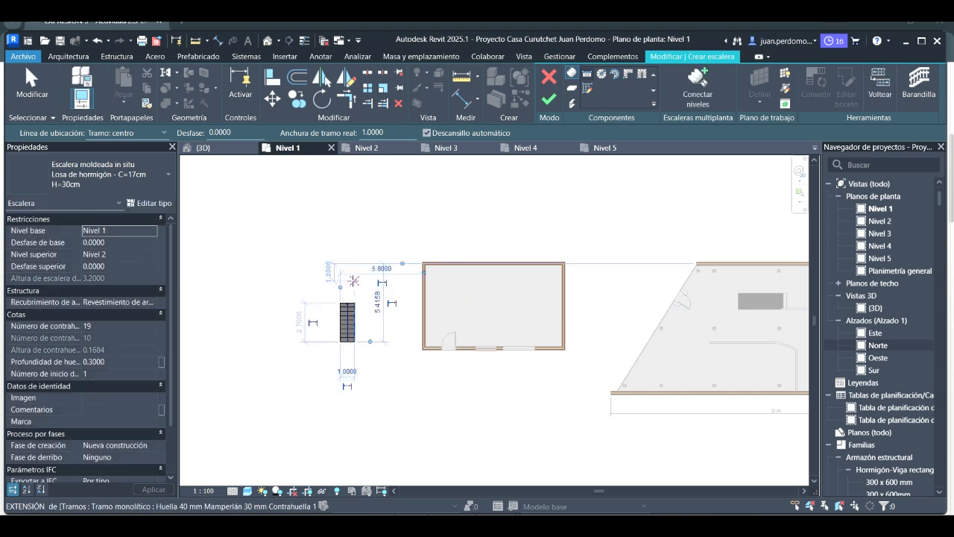
{"action": "left_click", "coordinate": [327, 295]}
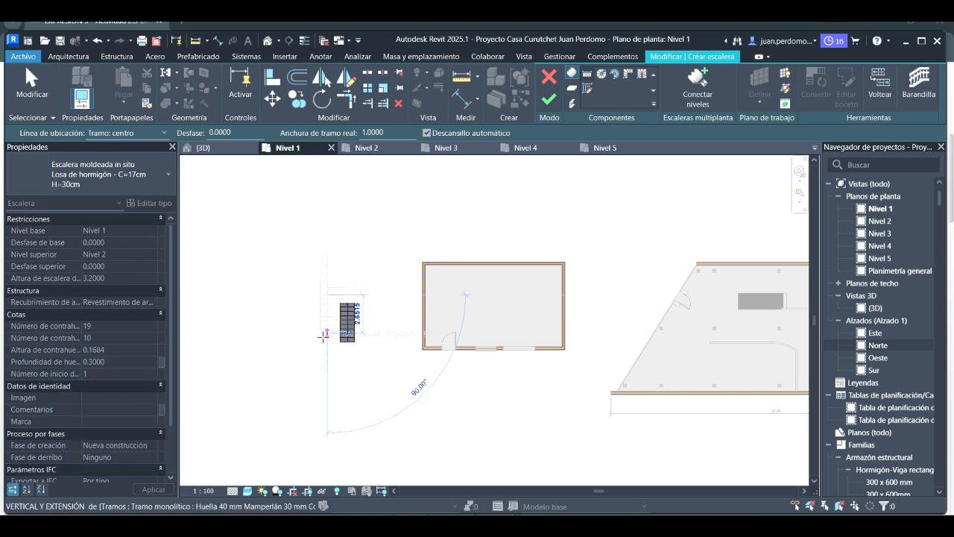
{"action": "left_click", "coordinate": [326, 329]}
{"action": "key", "text": "Escape"}
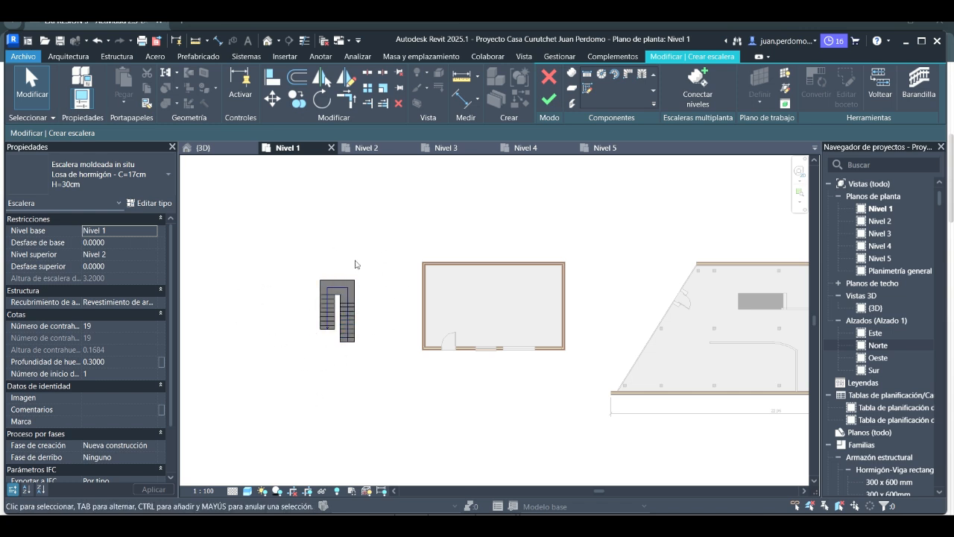
Inspect the U-shaped stair in the 3D view and finish the stair edit.
{"action": "left_click", "coordinate": [203, 148]}
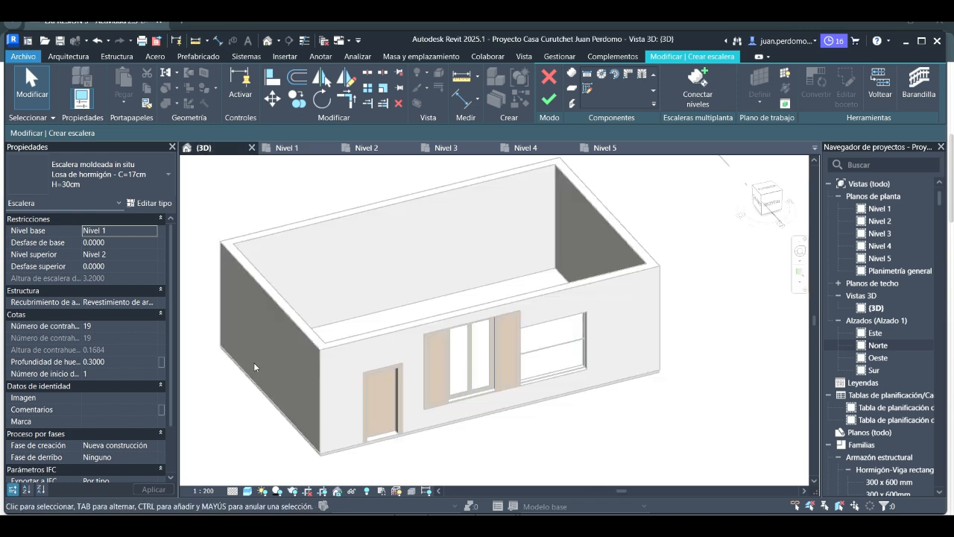
{"action": "scroll", "coordinate": [336, 405], "scroll_direction": "up", "scroll_amount": 3}
{"action": "scroll", "coordinate": [336, 405], "scroll_direction": "up", "scroll_amount": 5}
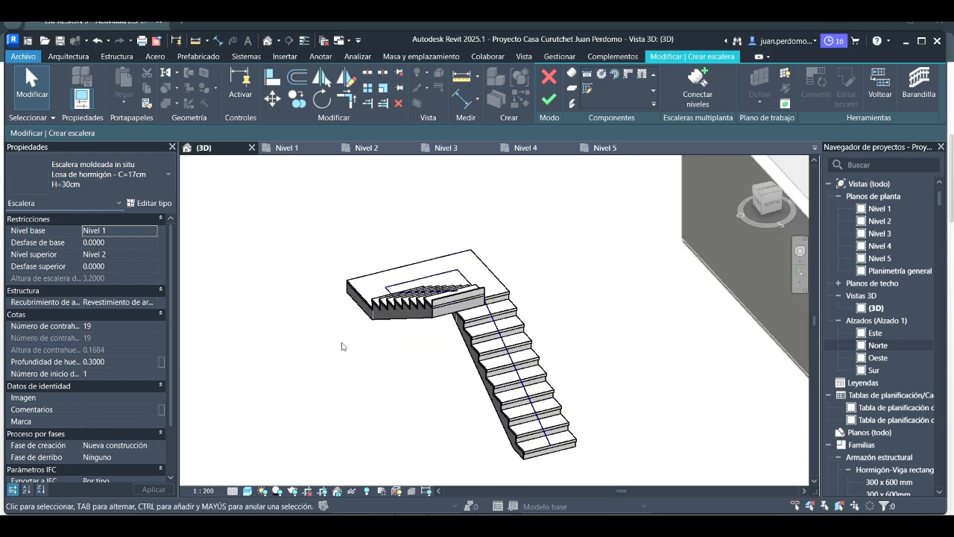
{"action": "middle_click_drag", "start_coordinate": [342, 346], "coordinate": [468, 358], "text": "shift"}
{"action": "middle_click_drag", "start_coordinate": [556, 360], "coordinate": [349, 323]}
{"action": "middle_click_drag", "start_coordinate": [523, 357], "coordinate": [302, 330]}
{"action": "middle_click_drag", "start_coordinate": [585, 354], "coordinate": [626, 400]}
{"action": "left_click", "coordinate": [549, 98]}
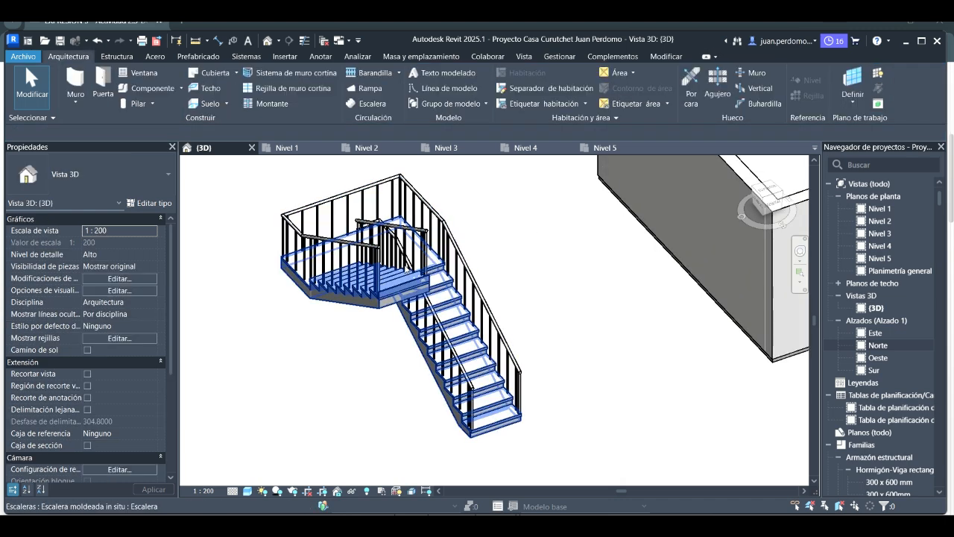
Examine the finished stair in 3D and delete it.
{"action": "scroll", "coordinate": [511, 266], "scroll_direction": "down", "scroll_amount": 1}
{"action": "middle_click_drag", "start_coordinate": [518, 267], "coordinate": [551, 367]}
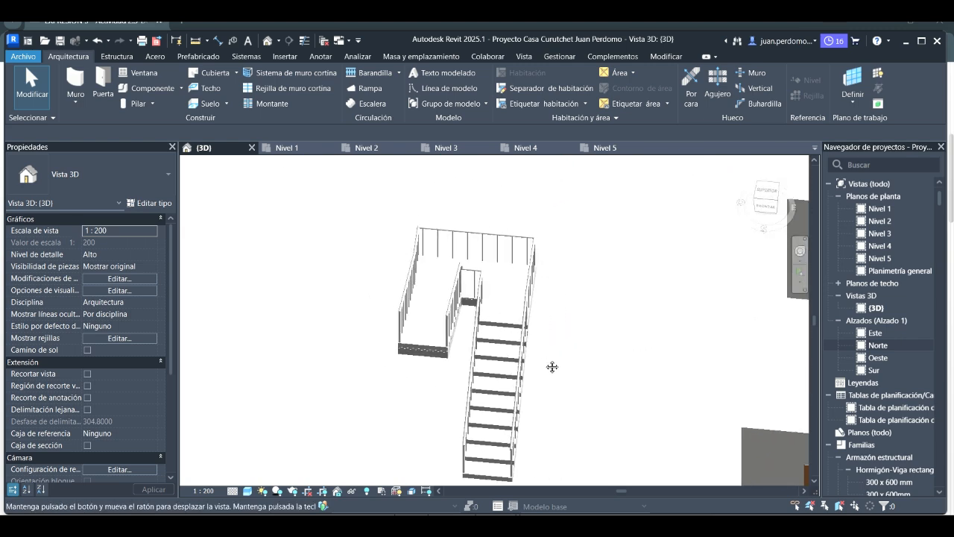
{"action": "left_click", "coordinate": [767, 197]}
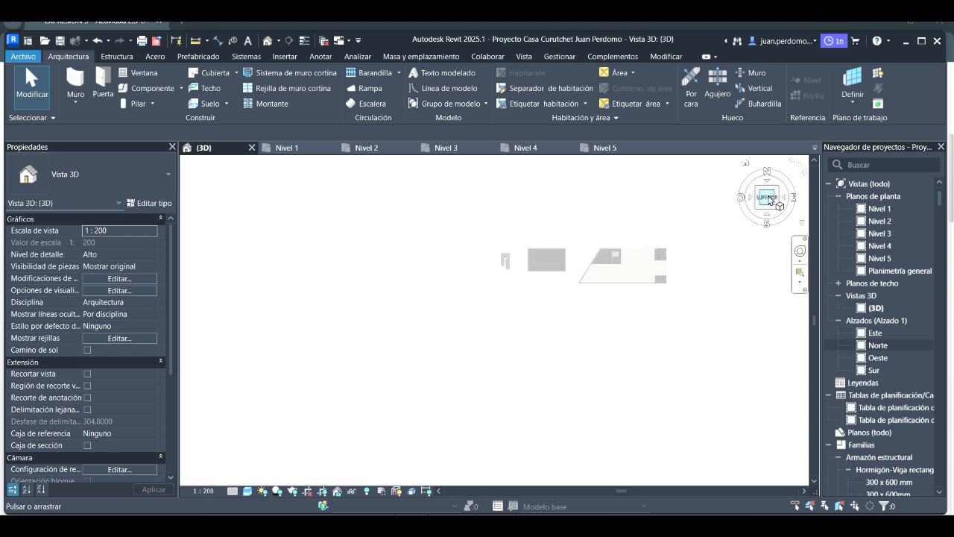
{"action": "left_click", "coordinate": [756, 210]}
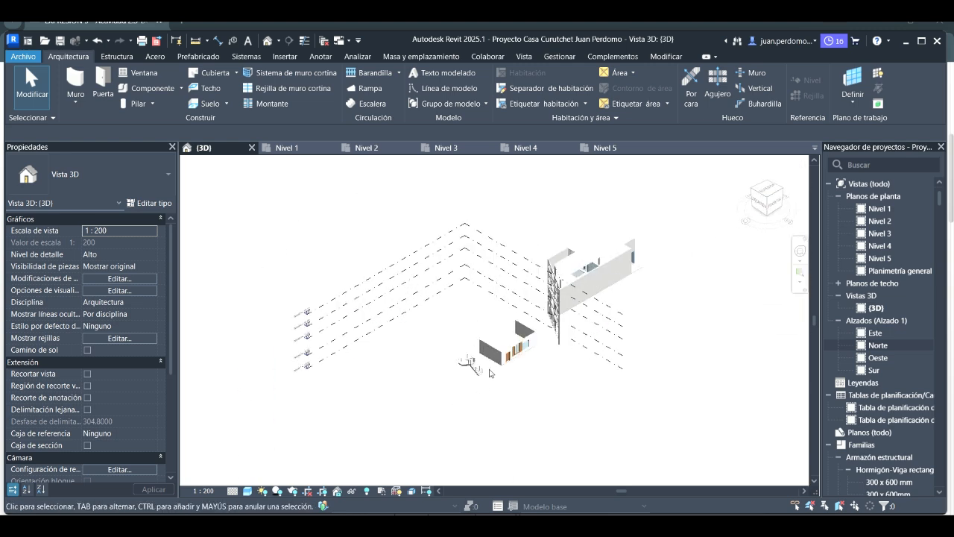
{"action": "scroll", "coordinate": [441, 432], "scroll_direction": "up", "scroll_amount": 6}
{"action": "middle_click_drag", "start_coordinate": [442, 433], "coordinate": [466, 312], "text": "shift"}
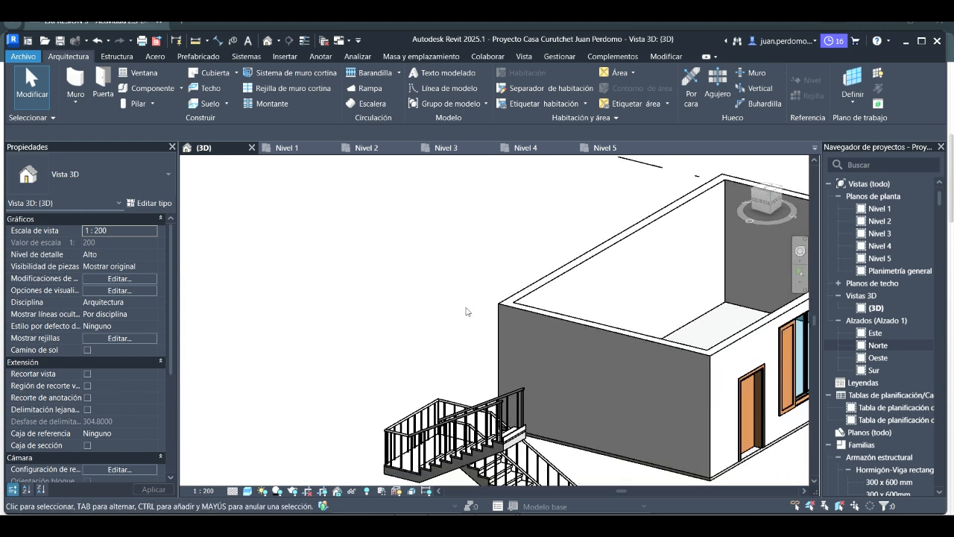
{"action": "left_click", "coordinate": [453, 431]}
{"action": "key", "text": "Delete"}
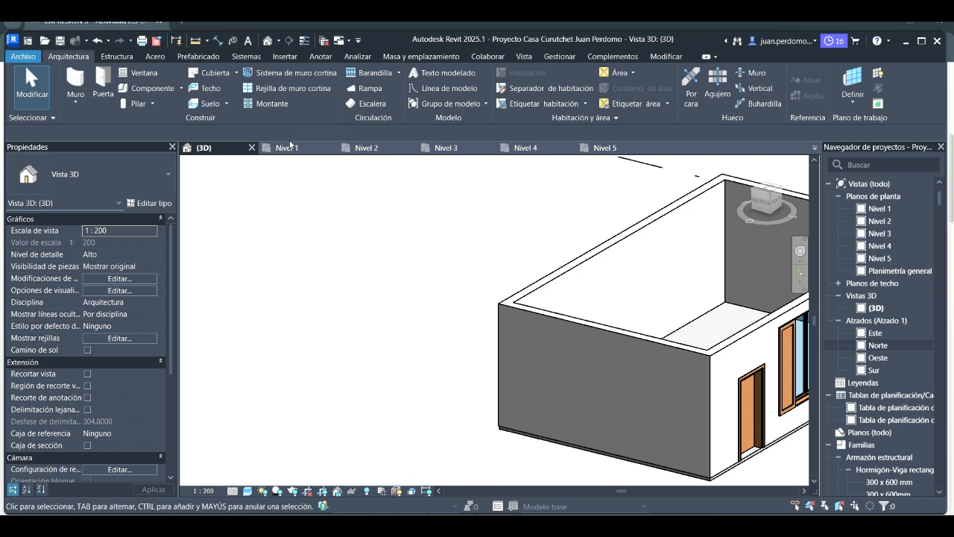
Create a rectangular Solera - 8 cm floor on Nivel 1 outside the wall with the door, about 9.93 by 3.09 m, starting at the room's outer corner.
{"action": "left_click", "coordinate": [289, 147]}
{"action": "scroll", "coordinate": [472, 353], "scroll_direction": "up", "scroll_amount": 2}
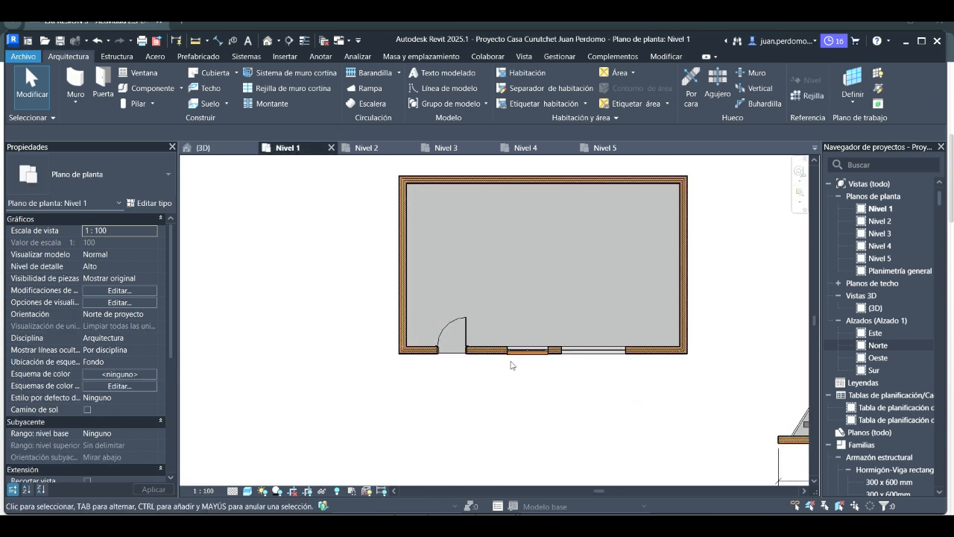
{"action": "left_click", "coordinate": [208, 103]}
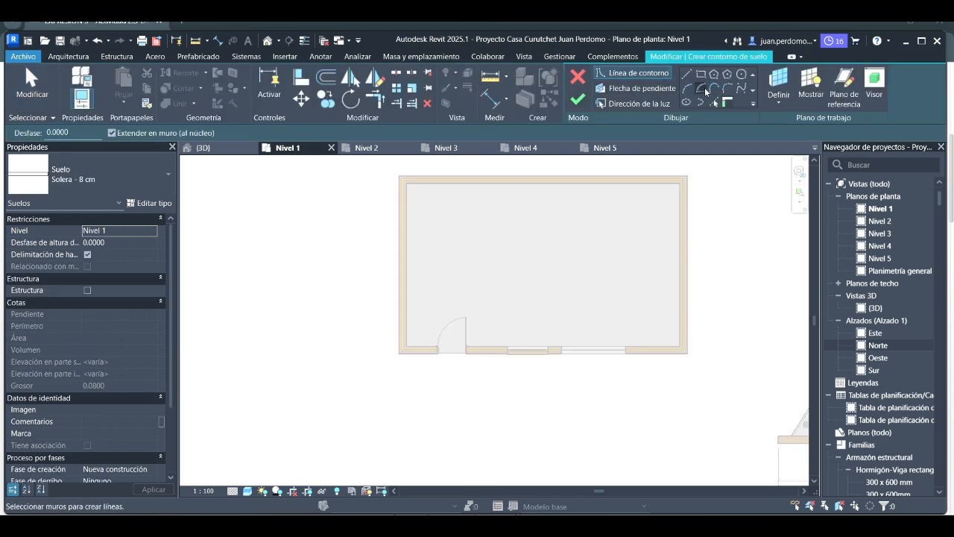
{"action": "left_click", "coordinate": [701, 74]}
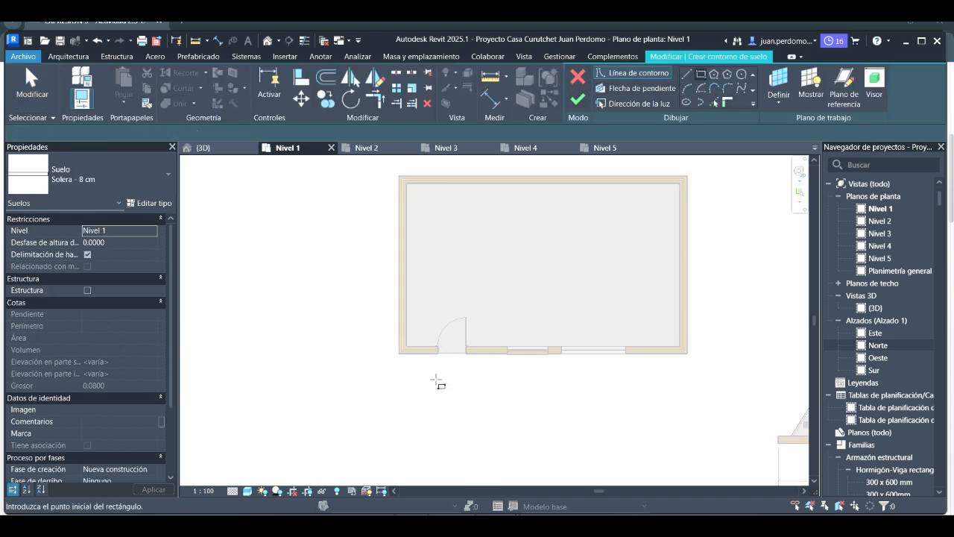
{"action": "left_click", "coordinate": [398, 354]}
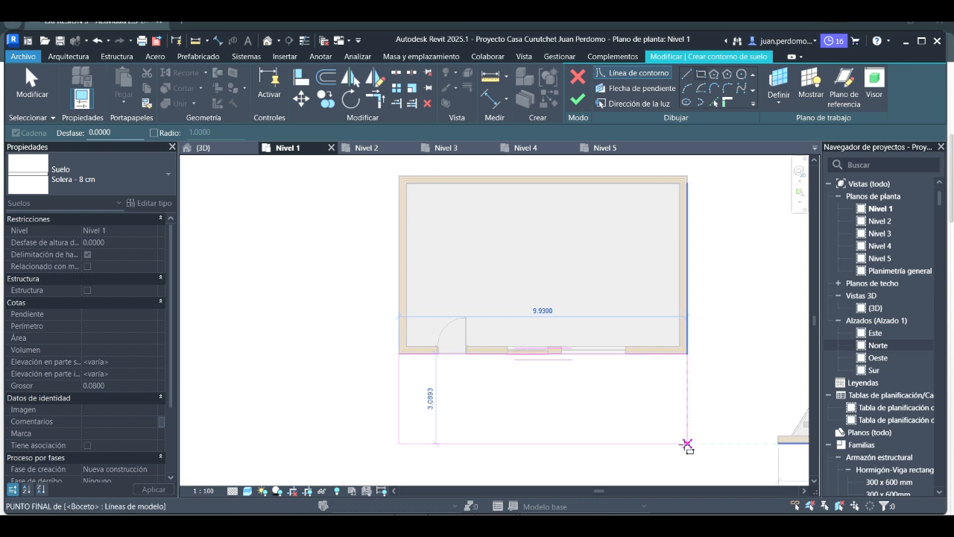
{"action": "left_click", "coordinate": [687, 443]}
{"action": "left_click", "coordinate": [578, 99]}
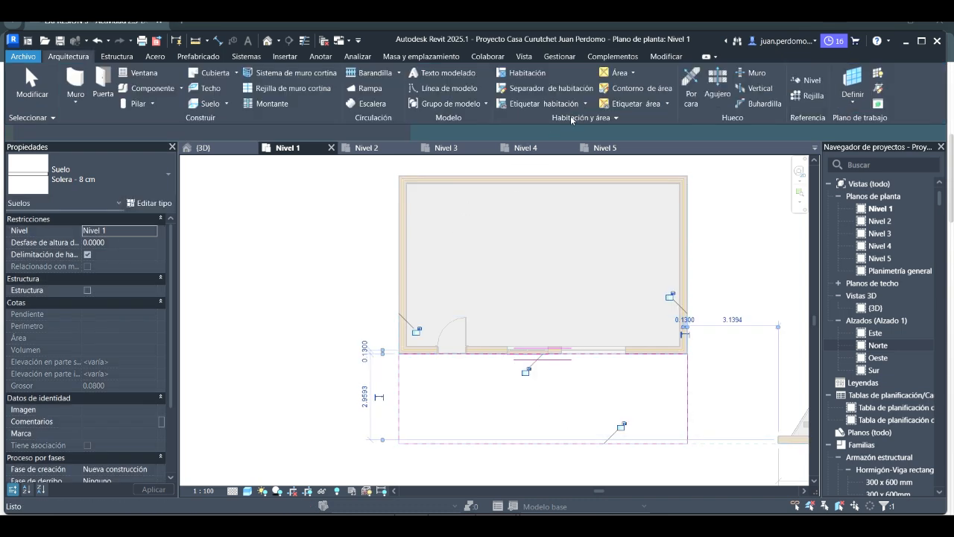
Check the new exterior floor in the 3D view and deselect it.
{"action": "left_click", "coordinate": [228, 150]}
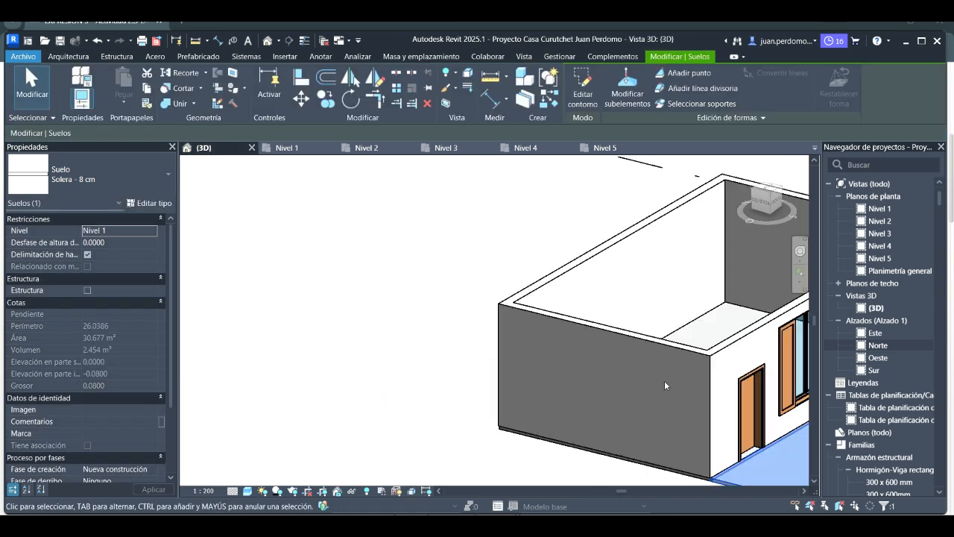
{"action": "middle_click_drag", "start_coordinate": [664, 380], "coordinate": [470, 357]}
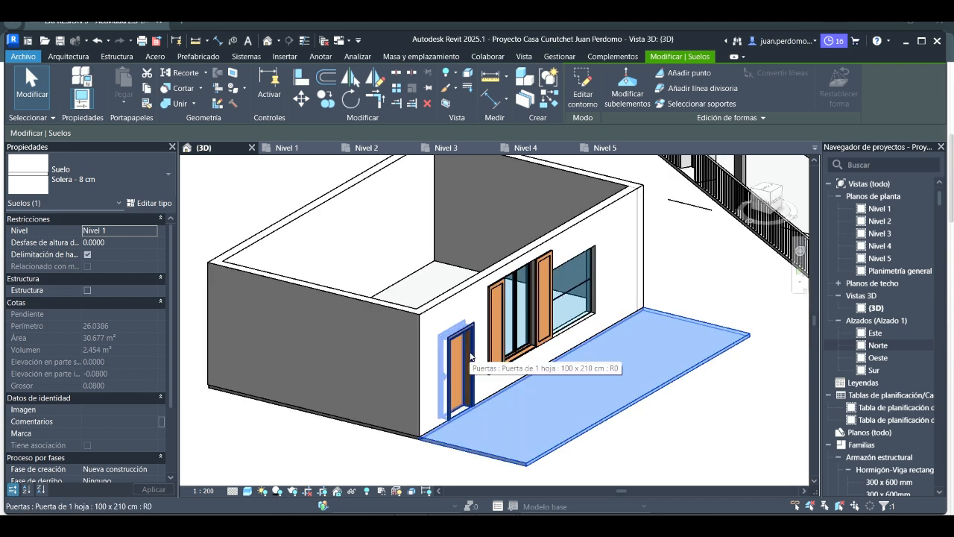
{"action": "scroll", "coordinate": [470, 357], "scroll_direction": "down", "scroll_amount": 1}
{"action": "left_click", "coordinate": [303, 213]}
Sketch a Barrotes cuadrados railing path on Nivel 1 along both short sides of the exterior floor, each about 3.09 m long.
{"action": "left_click", "coordinate": [310, 152]}
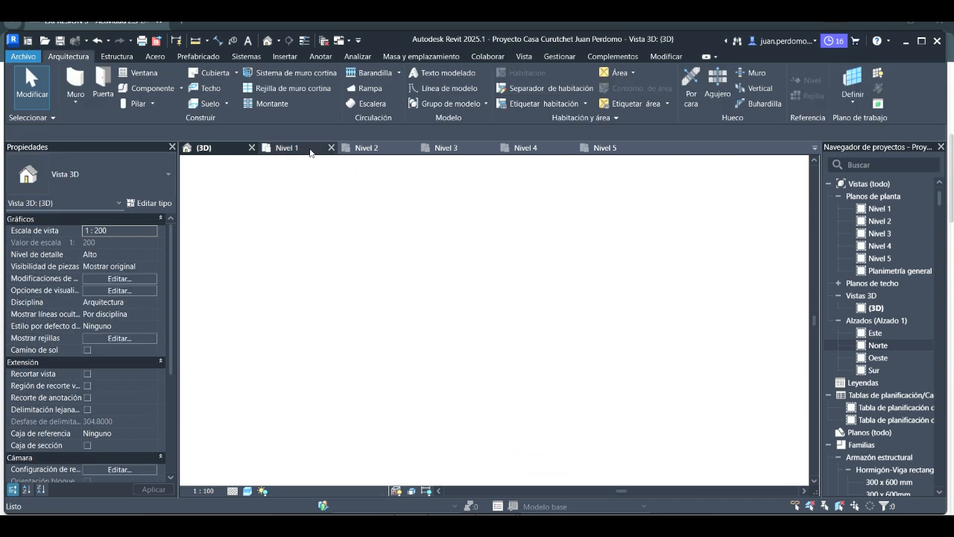
{"action": "left_click", "coordinate": [361, 72]}
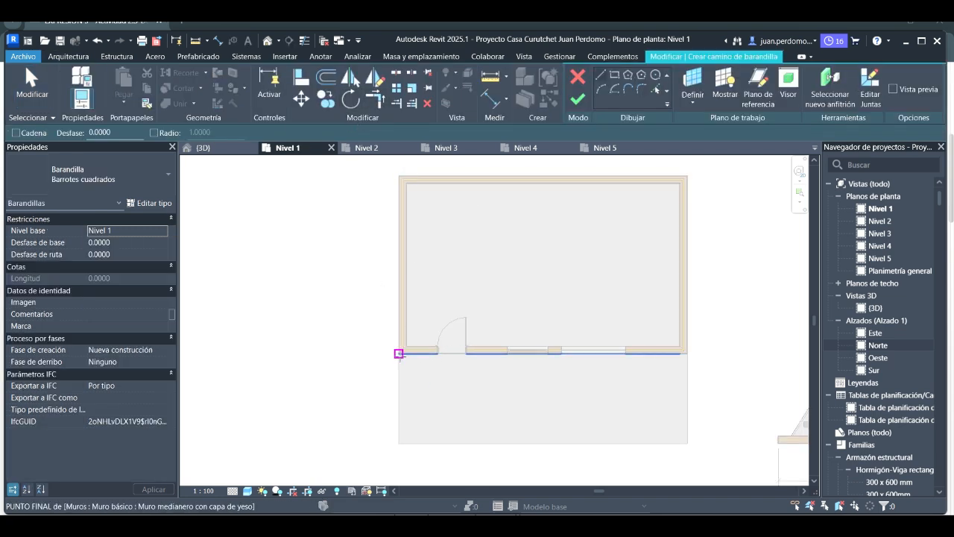
{"action": "left_click", "coordinate": [402, 352]}
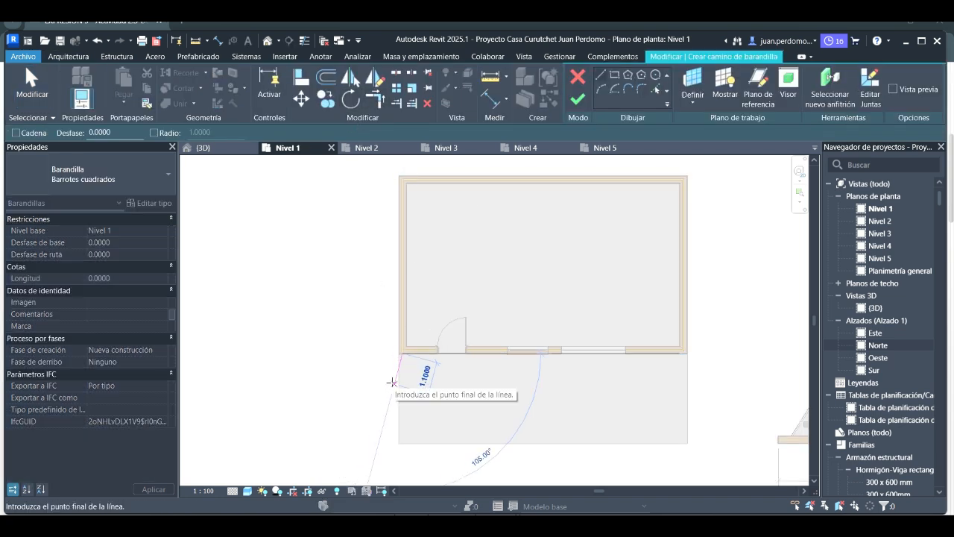
{"action": "key", "text": "Escape"}
{"action": "left_click", "coordinate": [398, 351]}
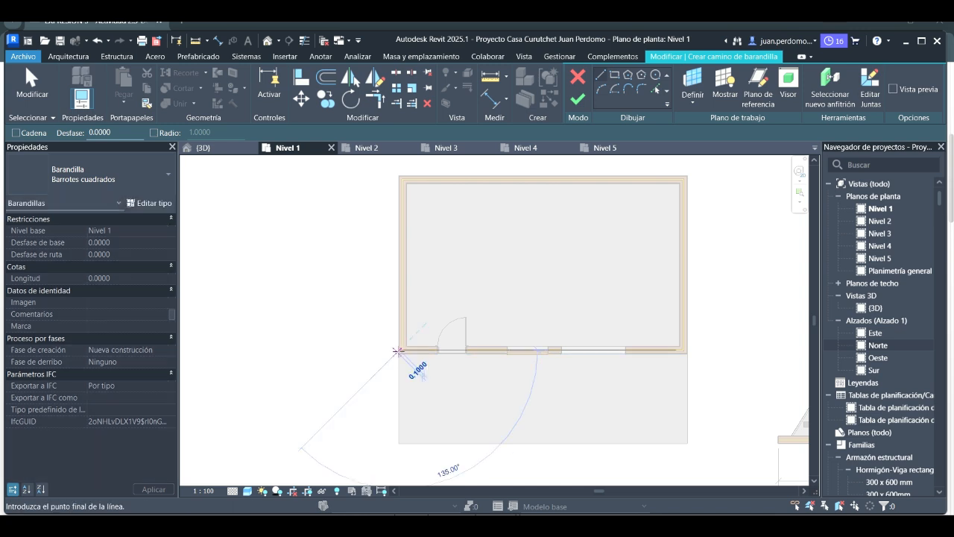
{"action": "key", "text": "Escape"}
{"action": "left_click", "coordinate": [399, 350]}
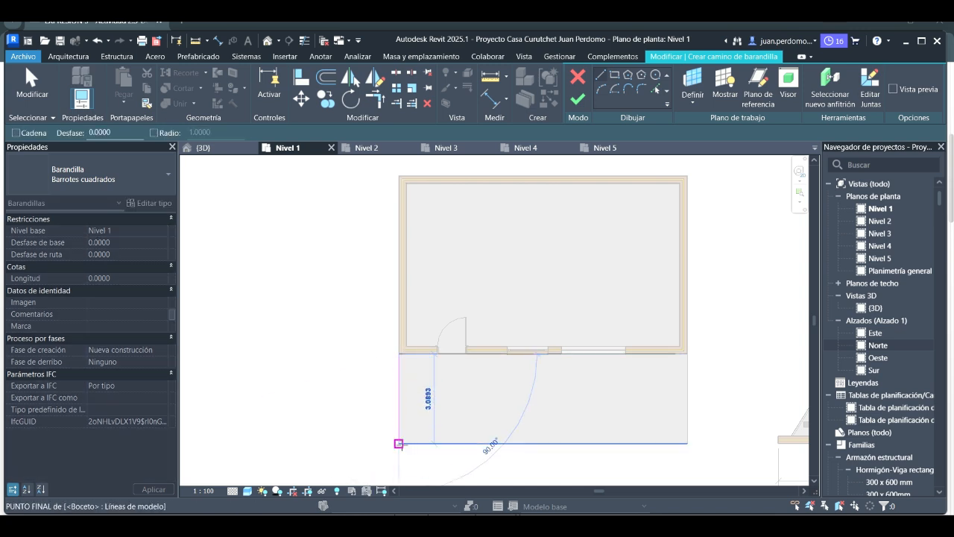
{"action": "left_click", "coordinate": [399, 442]}
{"action": "left_click", "coordinate": [688, 443]}
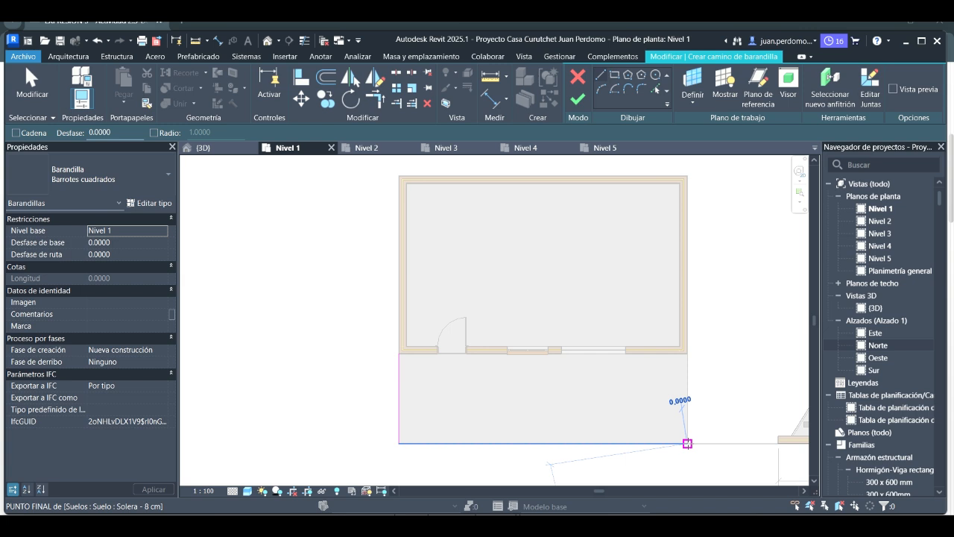
{"action": "left_click", "coordinate": [687, 351]}
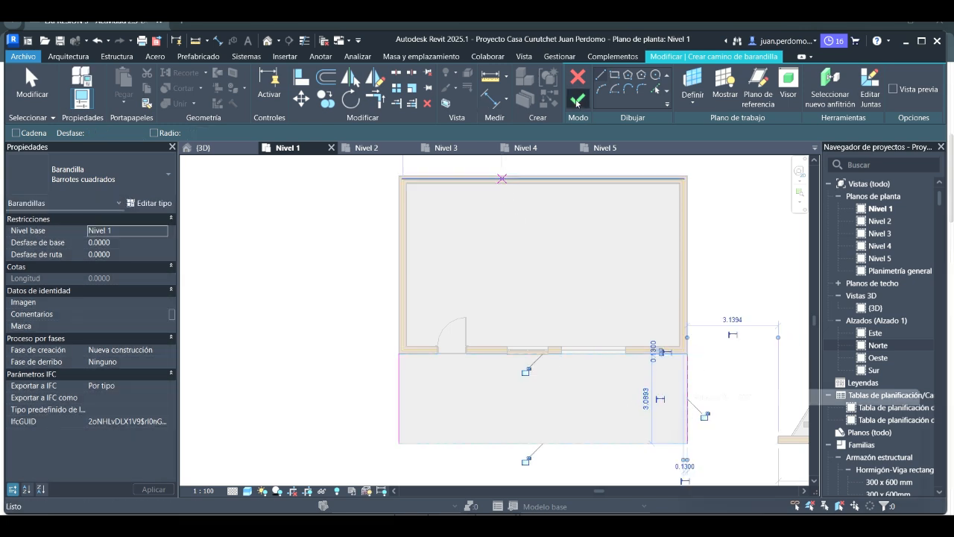
Connect the two railing path segments along the exterior floor's long outer edge and finish the railing.
{"action": "left_click", "coordinate": [577, 99]}
{"action": "left_click", "coordinate": [849, 494]}
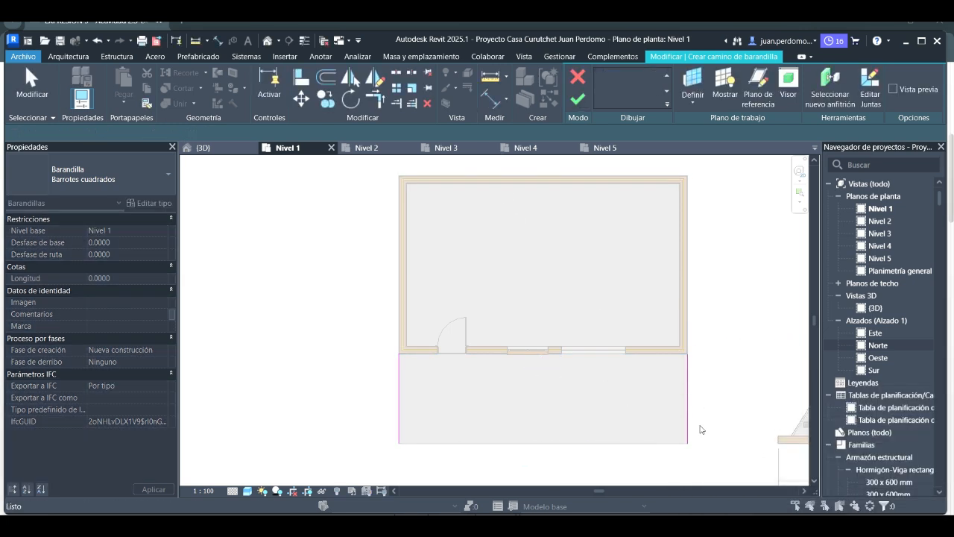
{"action": "left_click", "coordinate": [399, 443]}
{"action": "left_click", "coordinate": [687, 443]}
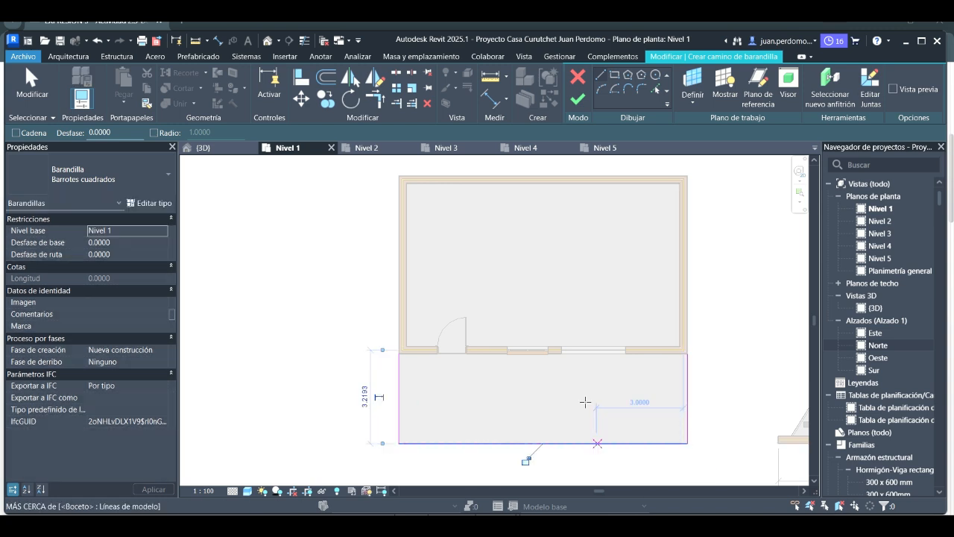
{"action": "left_click", "coordinate": [577, 98]}
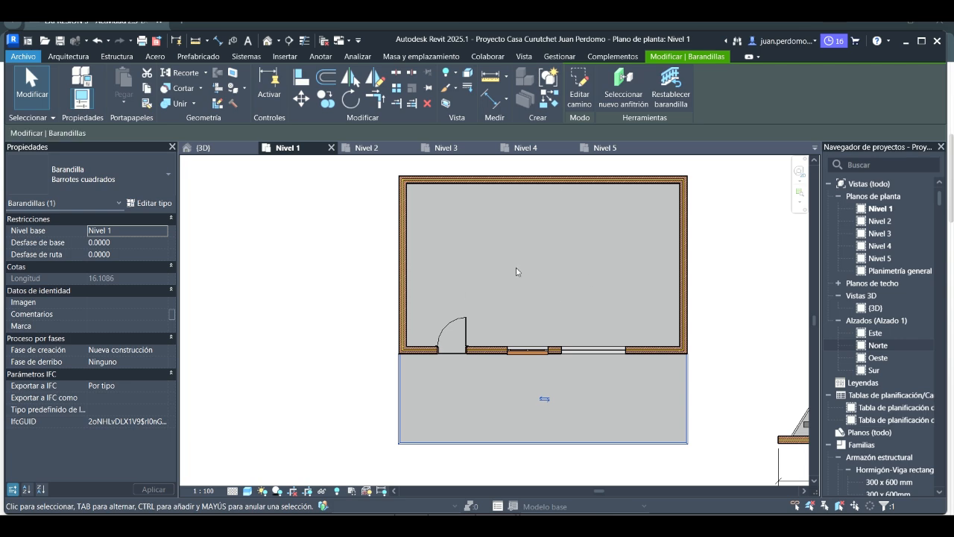
Inspect the railing around the exterior floor in the 3D view and deselect it.
{"action": "left_click", "coordinate": [203, 148]}
{"action": "key", "text": "Escape"}
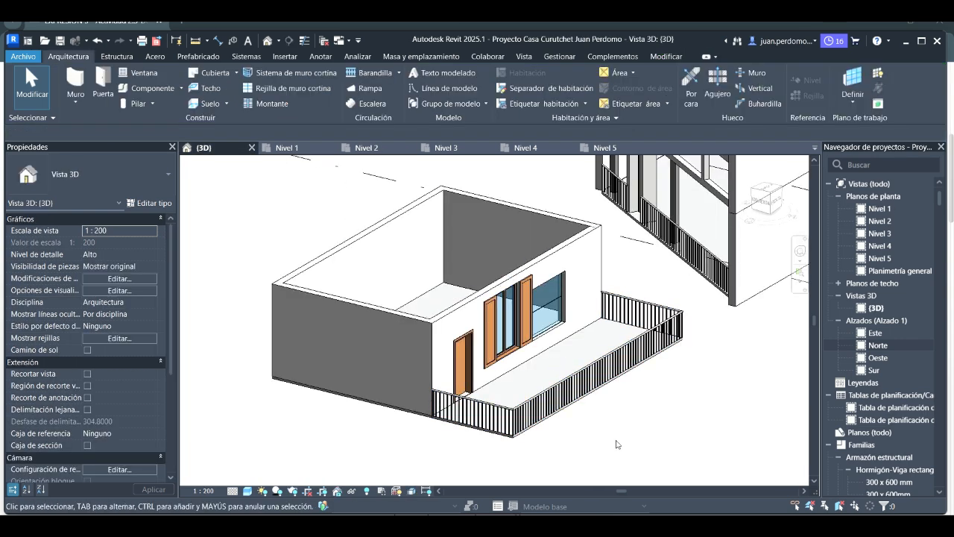
{"action": "scroll", "coordinate": [615, 361], "scroll_direction": "up", "scroll_amount": 4}
{"action": "scroll", "coordinate": [465, 397], "scroll_direction": "down", "scroll_amount": 5}
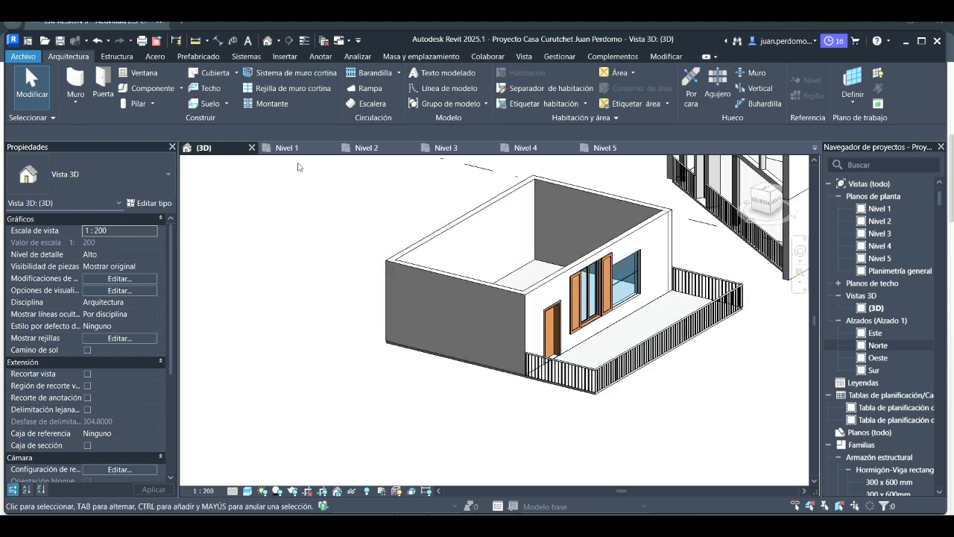
Delete the entire sample room, including its exterior floor and railing, from the Nivel 1 plan.
{"action": "left_click", "coordinate": [287, 148]}
{"action": "scroll", "coordinate": [386, 233], "scroll_direction": "down", "scroll_amount": 4}
{"action": "left_click_drag", "start_coordinate": [350, 179], "coordinate": [583, 387]}
{"action": "key", "text": "Delete"}
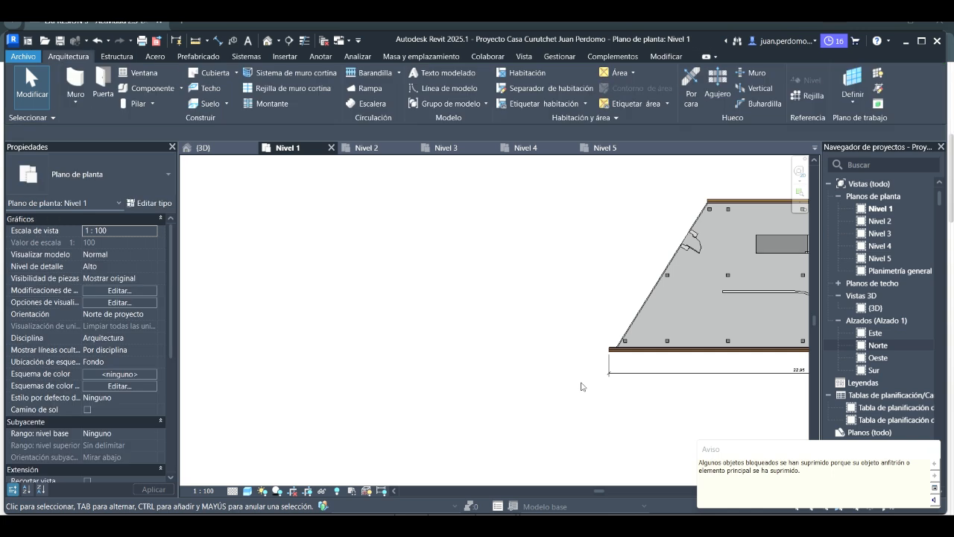
{"action": "middle_click_drag", "start_coordinate": [630, 385], "coordinate": [509, 407]}
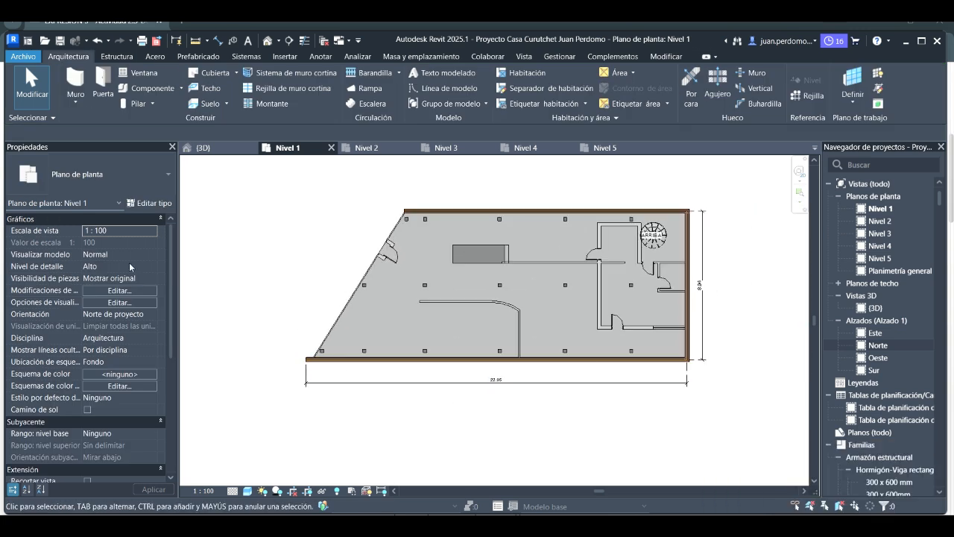
Review the export formats, including the CAD options, and export the current Nivel 1 plan window to PDF with the existing settings.
{"action": "left_click", "coordinate": [18, 58]}
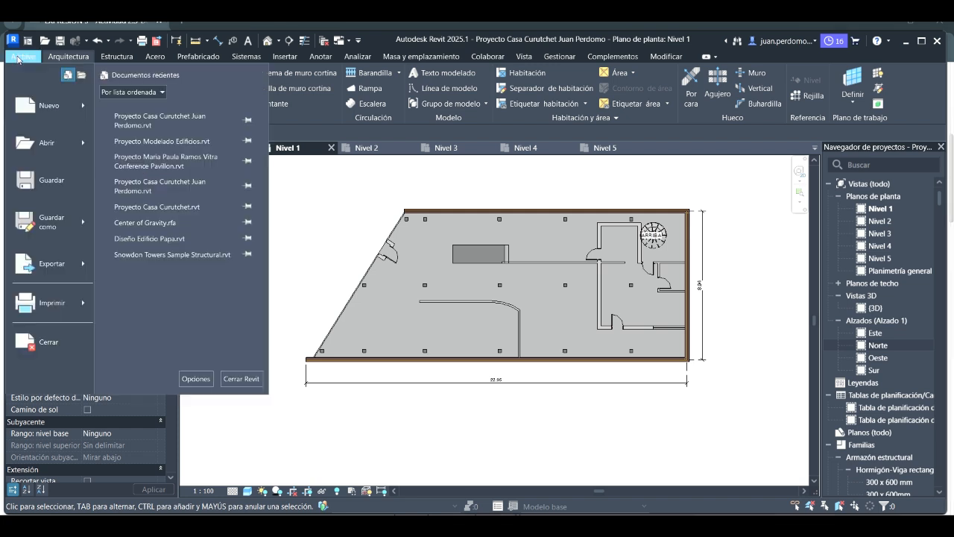
{"action": "mouse_move", "coordinate": [84, 264]}
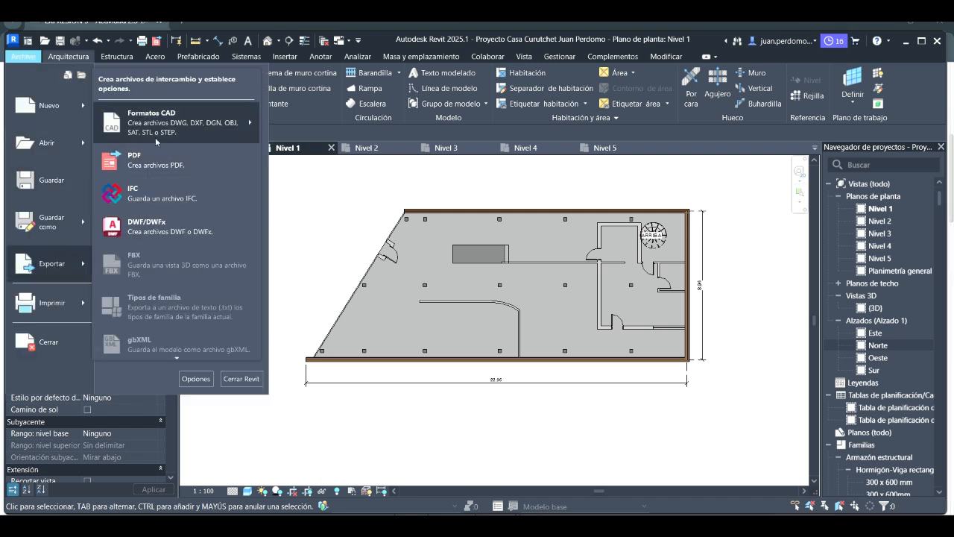
{"action": "mouse_move", "coordinate": [215, 127]}
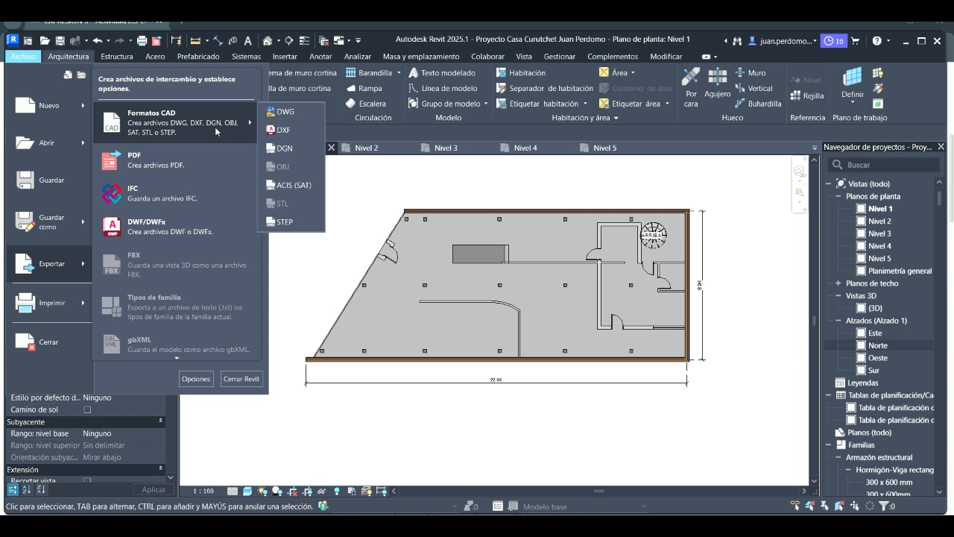
{"action": "left_click", "coordinate": [189, 156]}
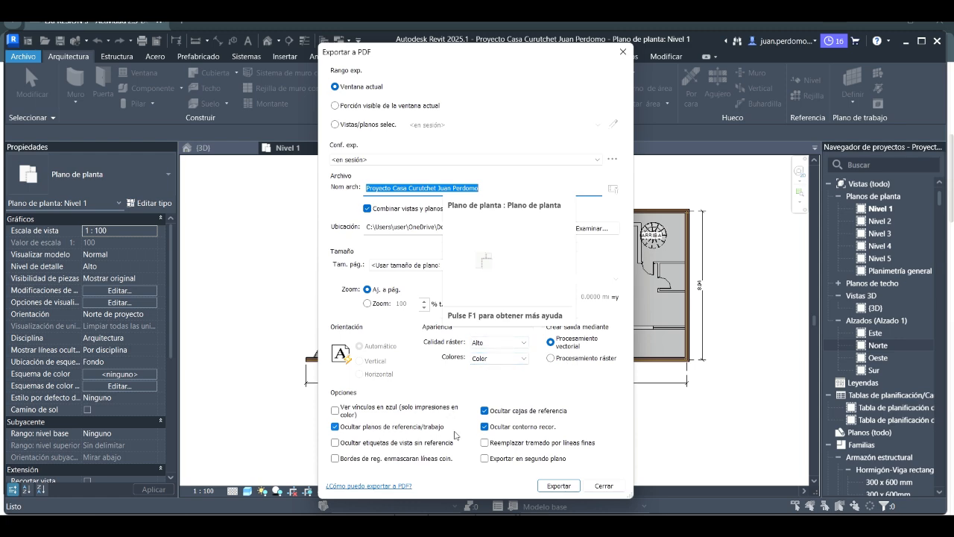
{"action": "left_click", "coordinate": [562, 487]}
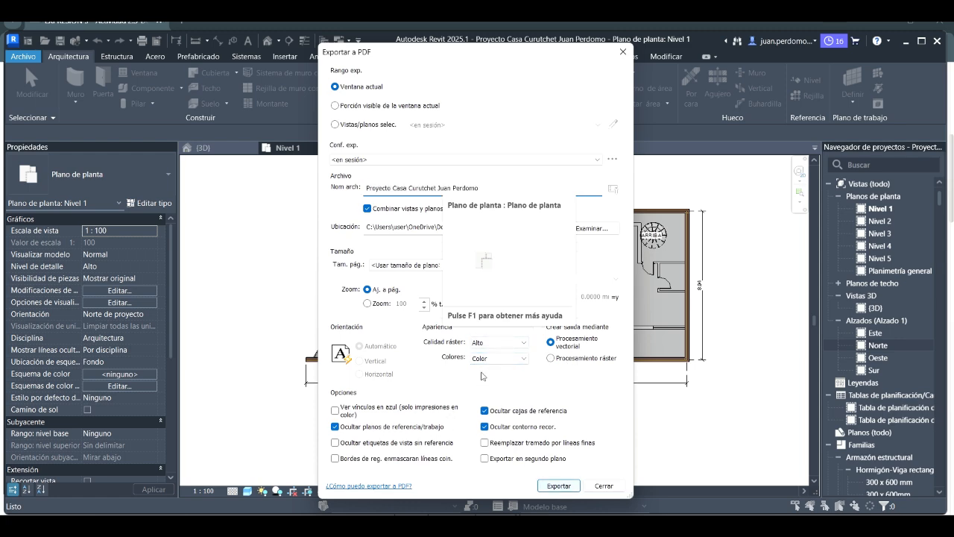